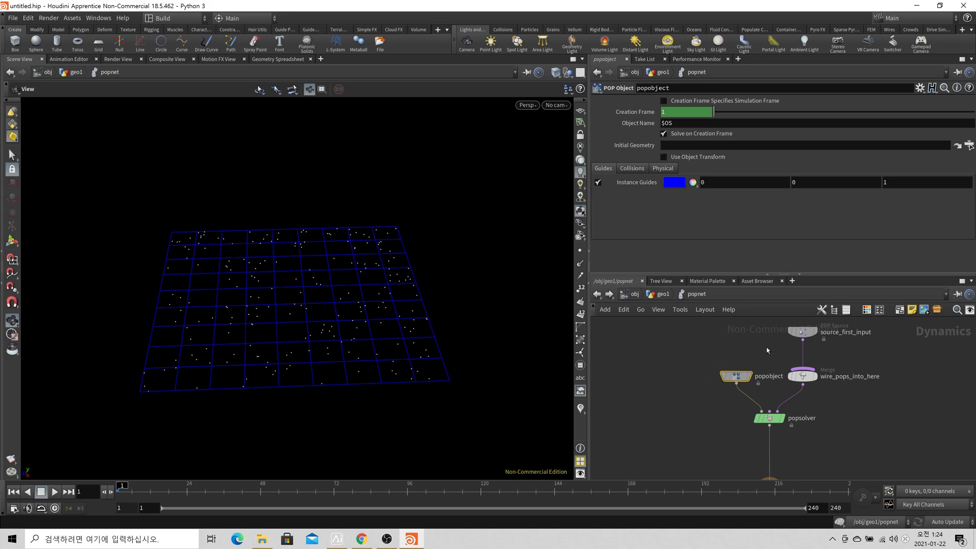
# Step: Examine the guide, collision and physical parameters of the popobject node
pyautogui.moveTo(736, 376); pyautogui.dragTo(725, 376)
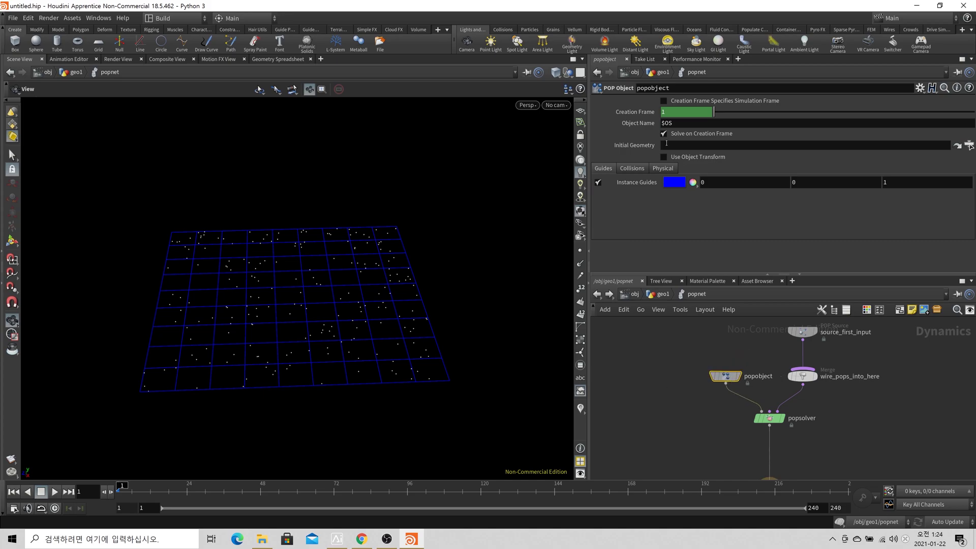
pyautogui.click(598, 183)
pyautogui.click(598, 183)
pyautogui.click(634, 169)
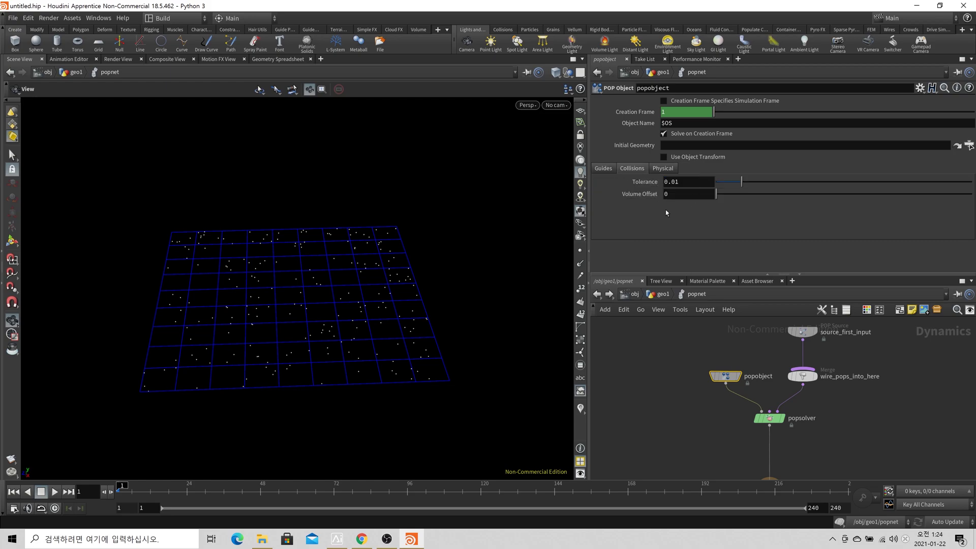
pyautogui.click(663, 169)
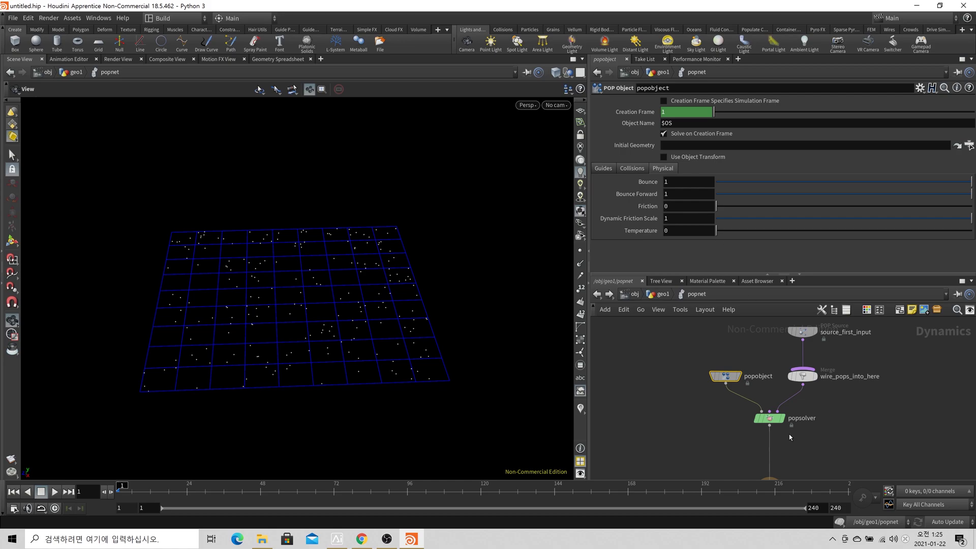
pyautogui.moveTo(714, 366)
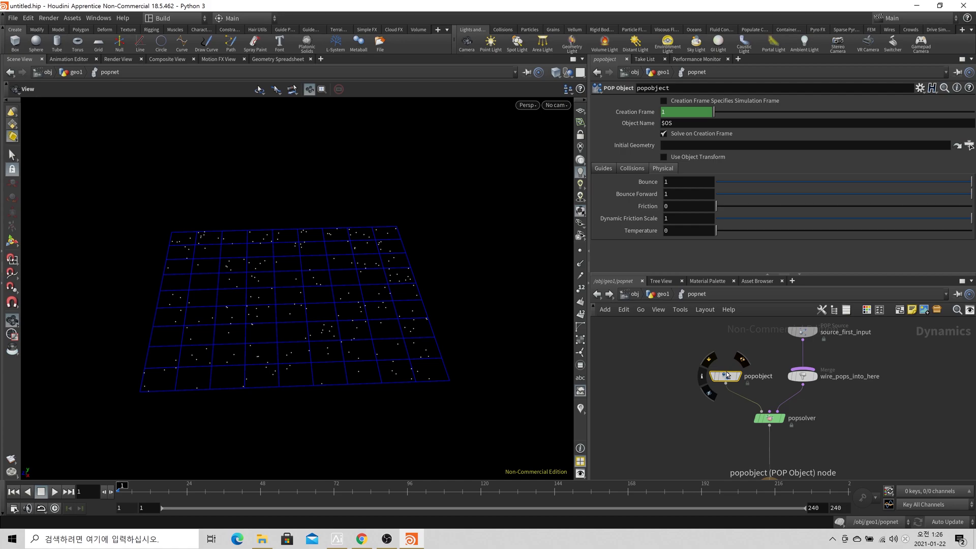
# Step: Compare what popobject and source_first_input each display on their own, and return the display flag to the output node
pyautogui.moveTo(807, 276); pyautogui.dragTo(807, 208)
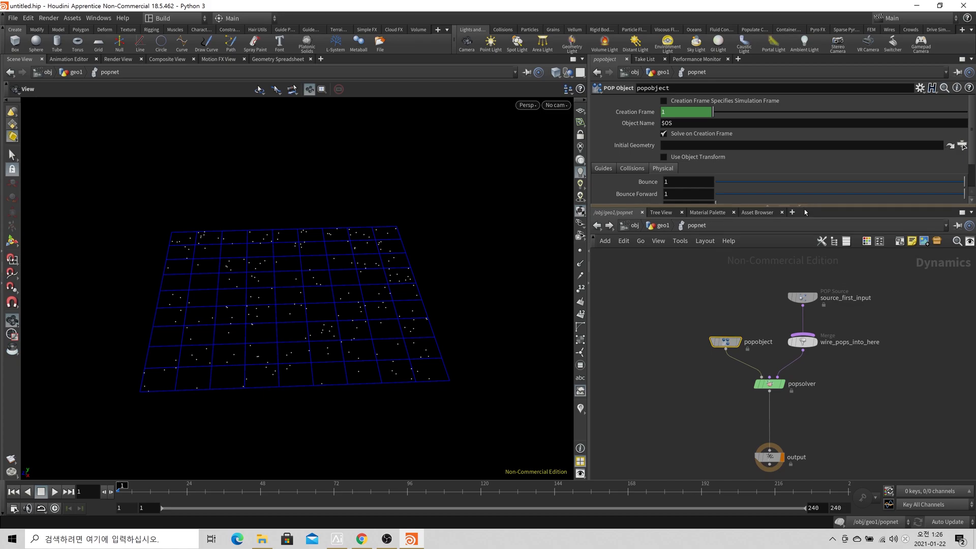
pyautogui.click(795, 300)
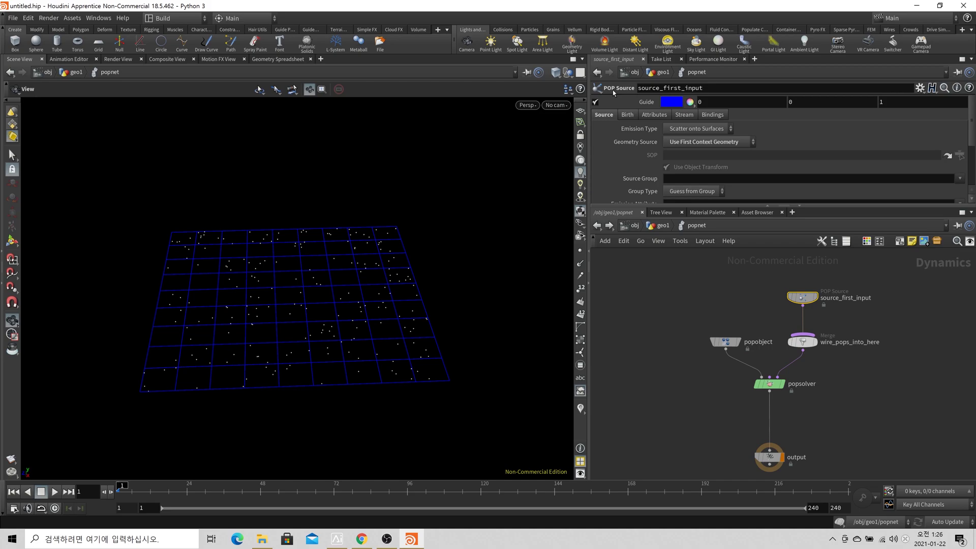
pyautogui.click(723, 341)
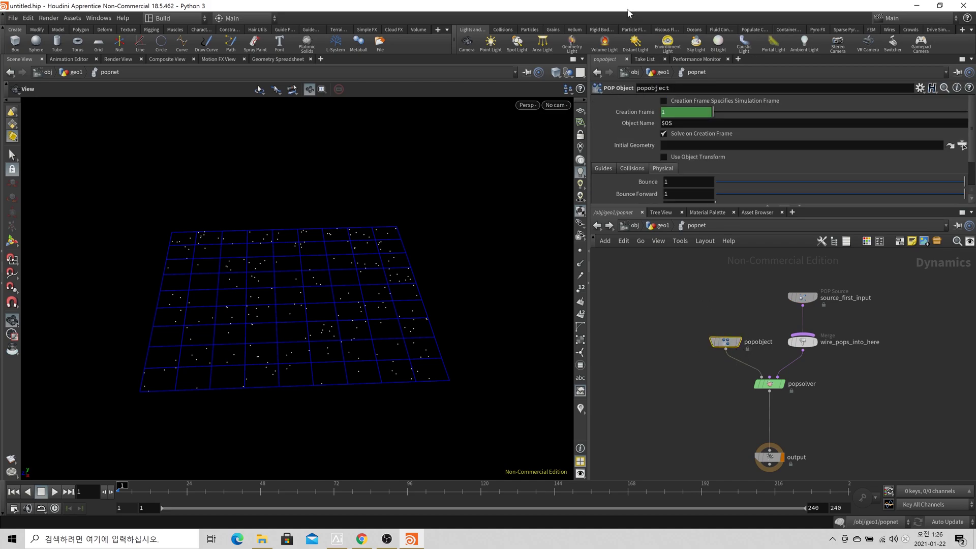
pyautogui.click(738, 341)
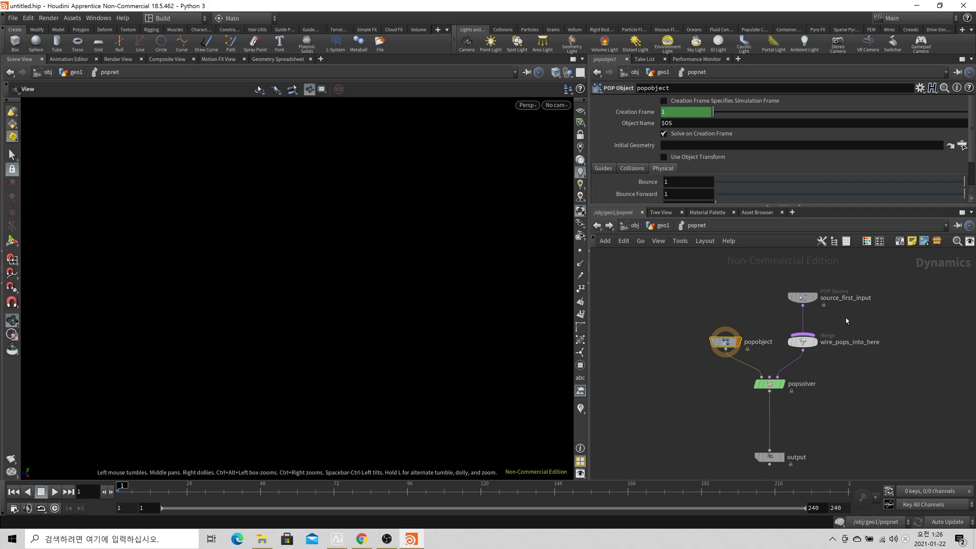
pyautogui.click(816, 299)
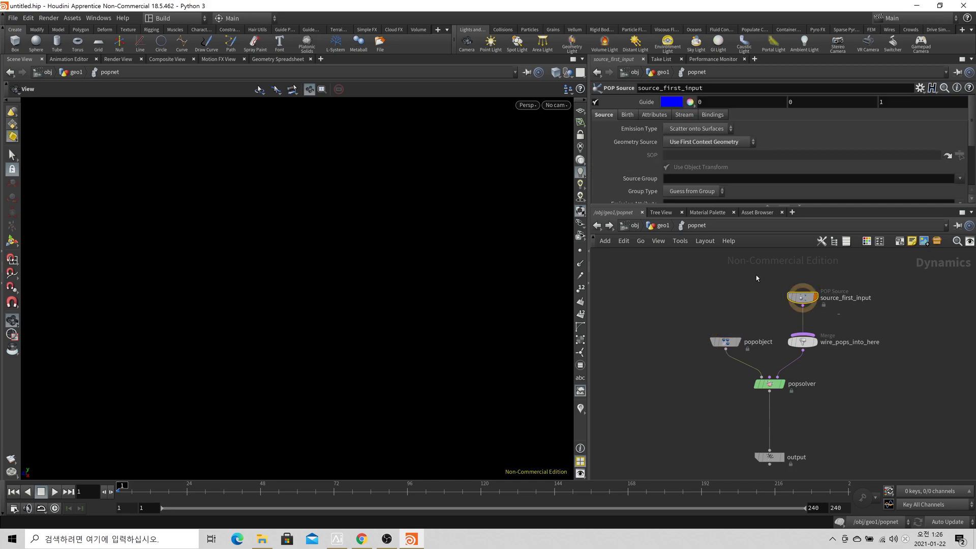
pyautogui.click(783, 461)
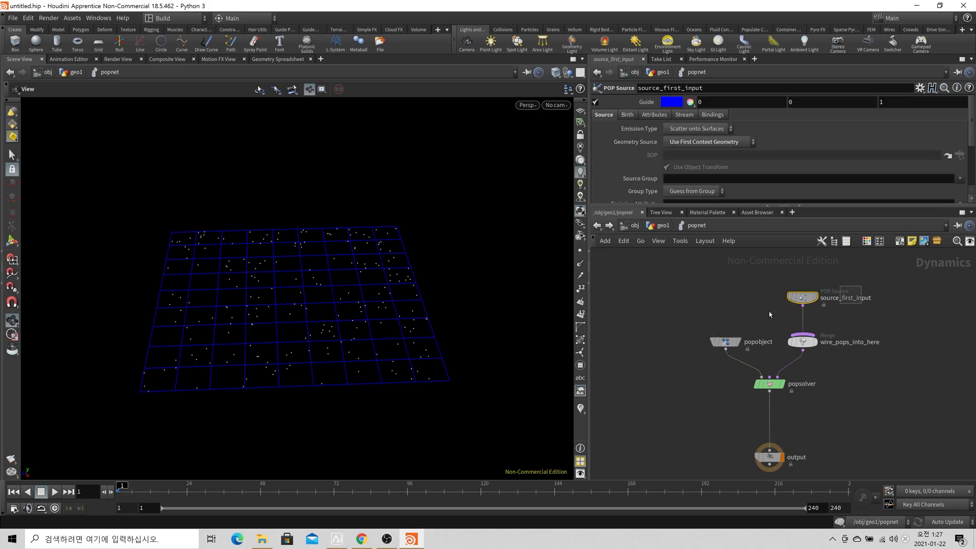
# Step: Go up to the geo1 network, compare the display of grid2 with that of popnet, and re-enter popnet
pyautogui.moveTo(735, 206); pyautogui.dragTo(736, 398)
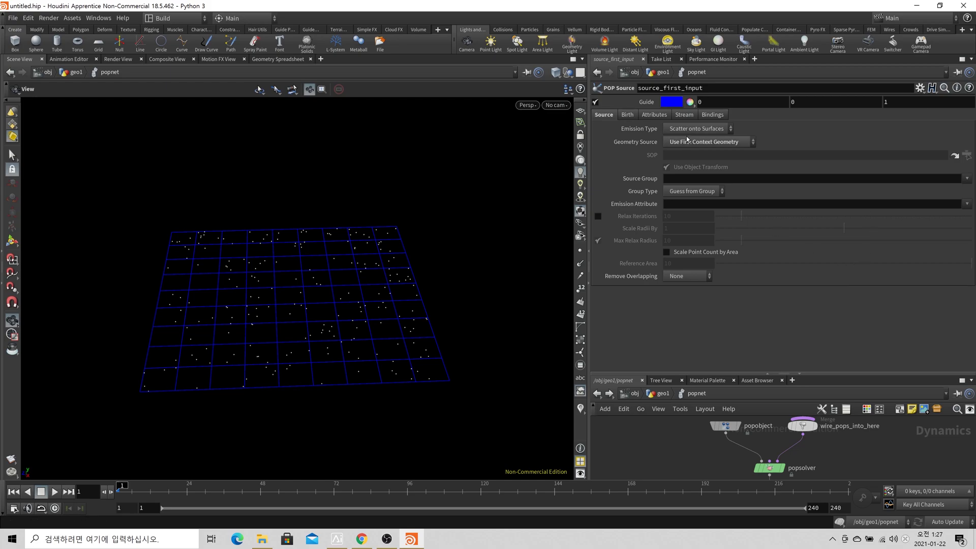
pyautogui.moveTo(696, 375); pyautogui.dragTo(696, 247)
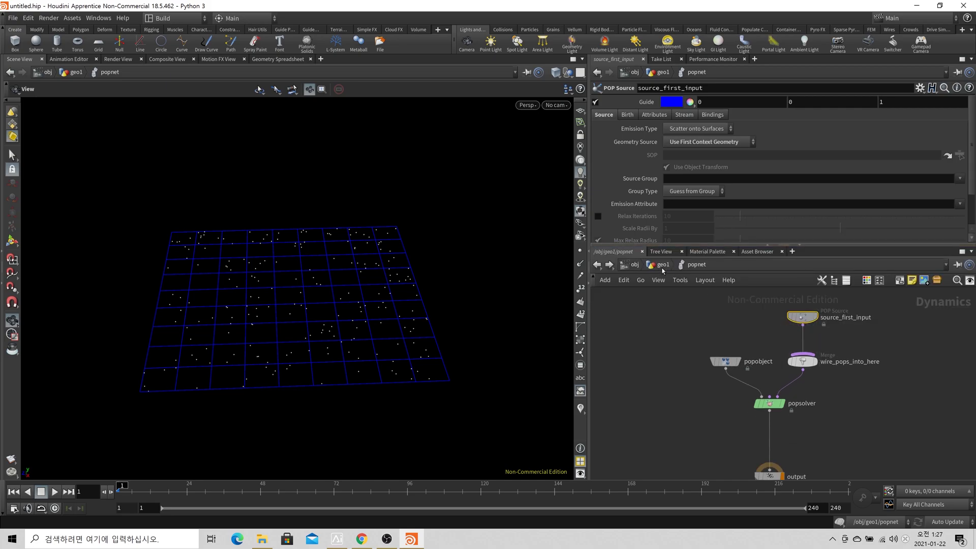
pyautogui.click(659, 264)
pyautogui.click(762, 323)
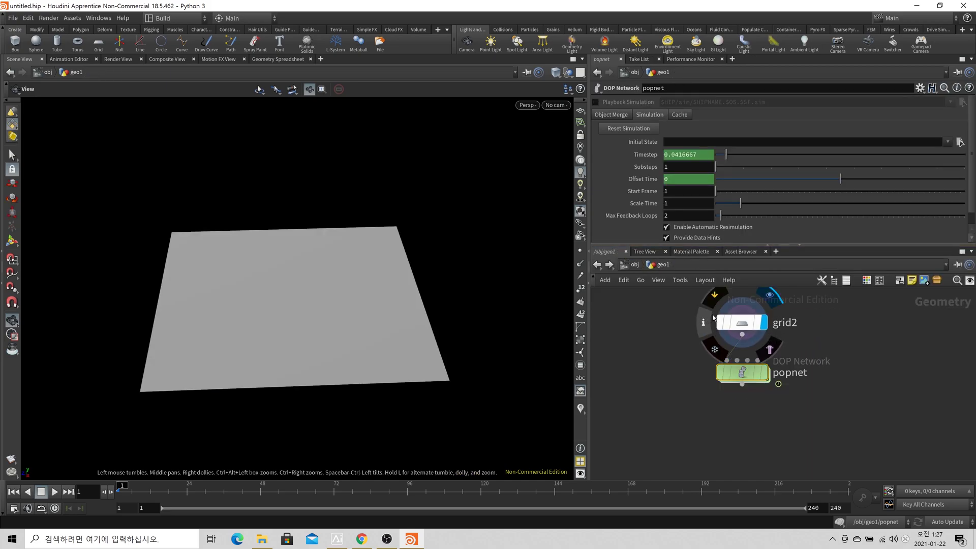
pyautogui.click(763, 373)
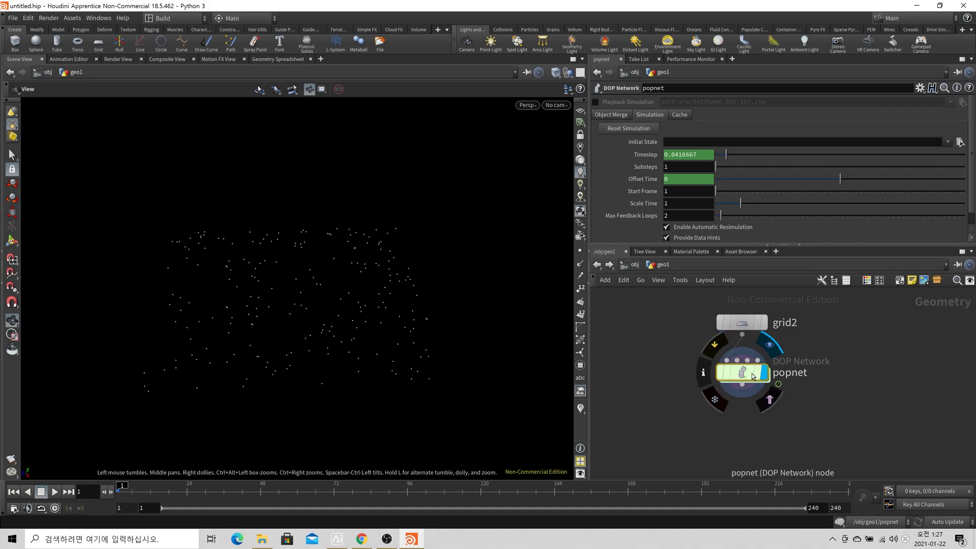
pyautogui.doubleClick(744, 373)
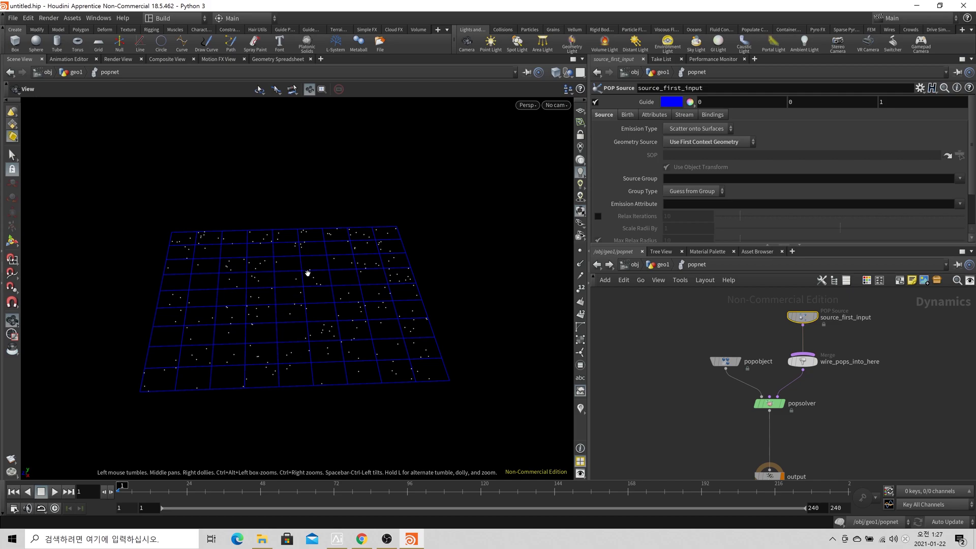
# Step: Turn on point display in the viewport and choose Scatter onto Surfaces as the emission type of source_first_input
pyautogui.click(580, 250)
pyautogui.click(703, 131)
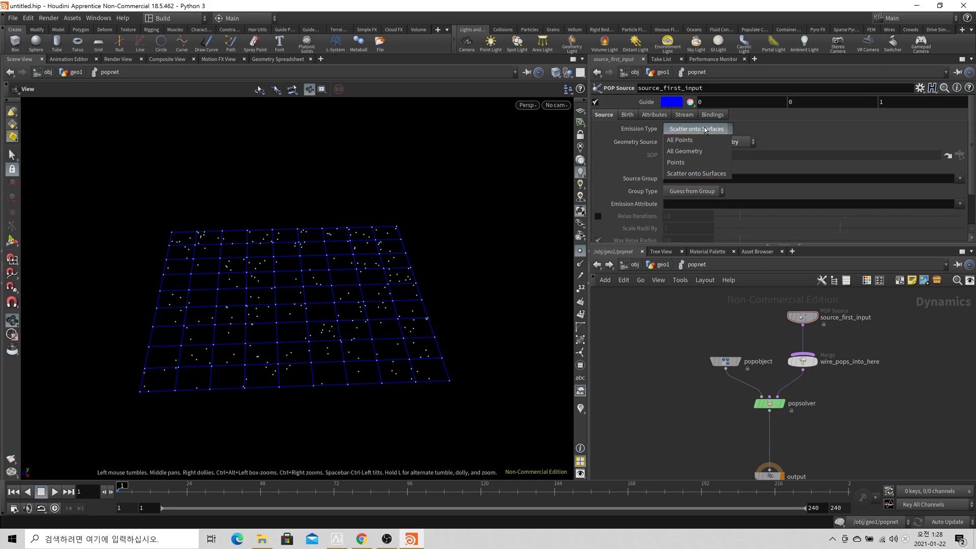
pyautogui.click(695, 173)
# Step: Make room below source_first_input and insert a POP Force node on its wire to wire_pops_into_here
pyautogui.moveTo(800, 322); pyautogui.dragTo(783, 351, button='middle')
pyautogui.moveTo(783, 351); pyautogui.dragTo(784, 329)
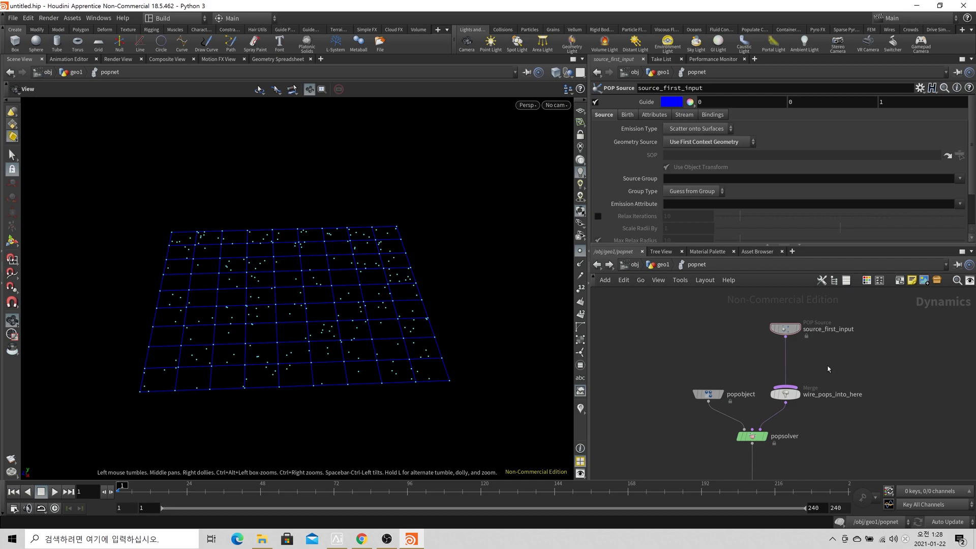
pyautogui.press('Tab')
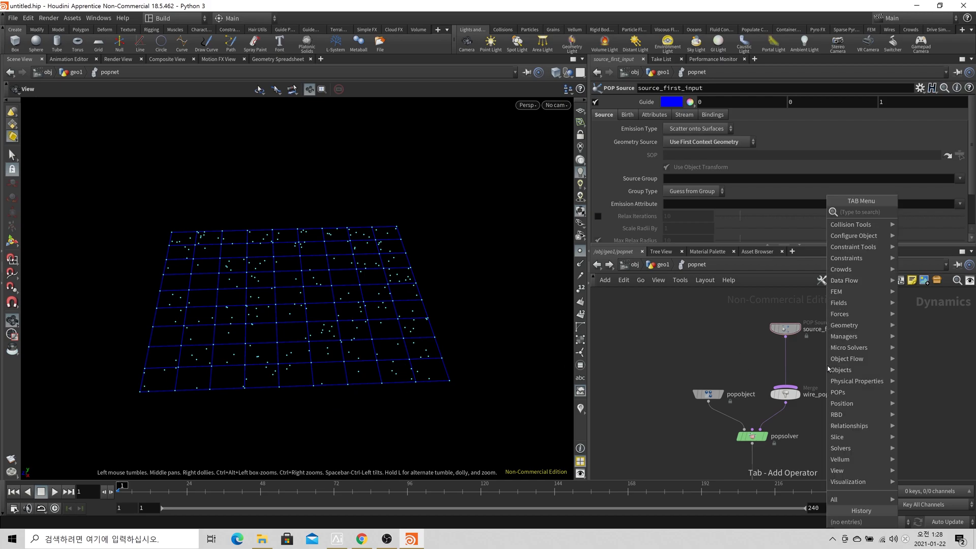
pyautogui.write('pop')
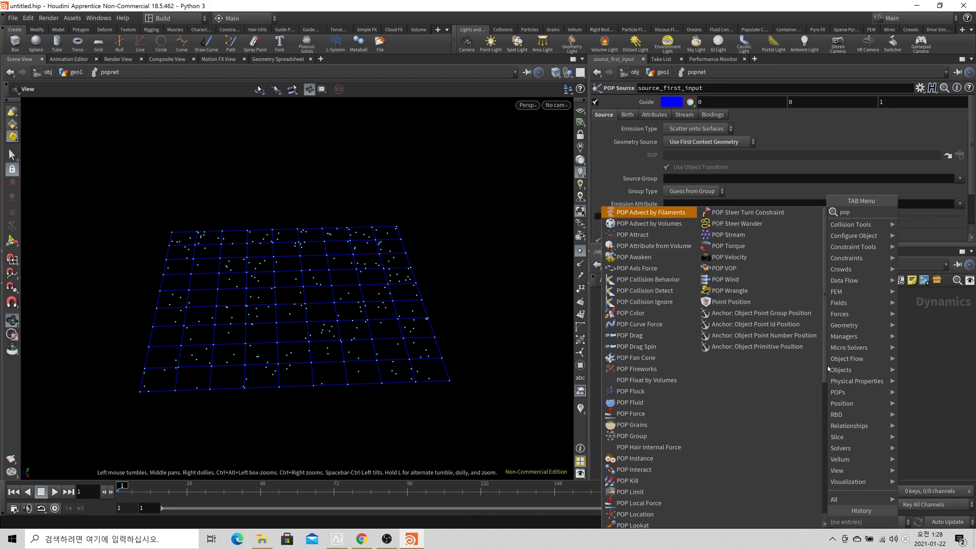
pyautogui.write('for')
pyautogui.press('Return')
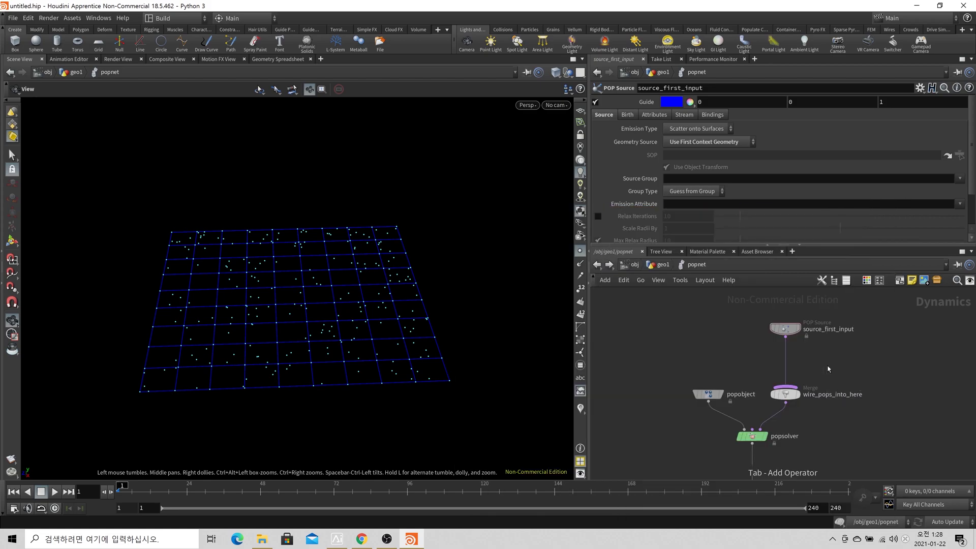
pyautogui.click(786, 369)
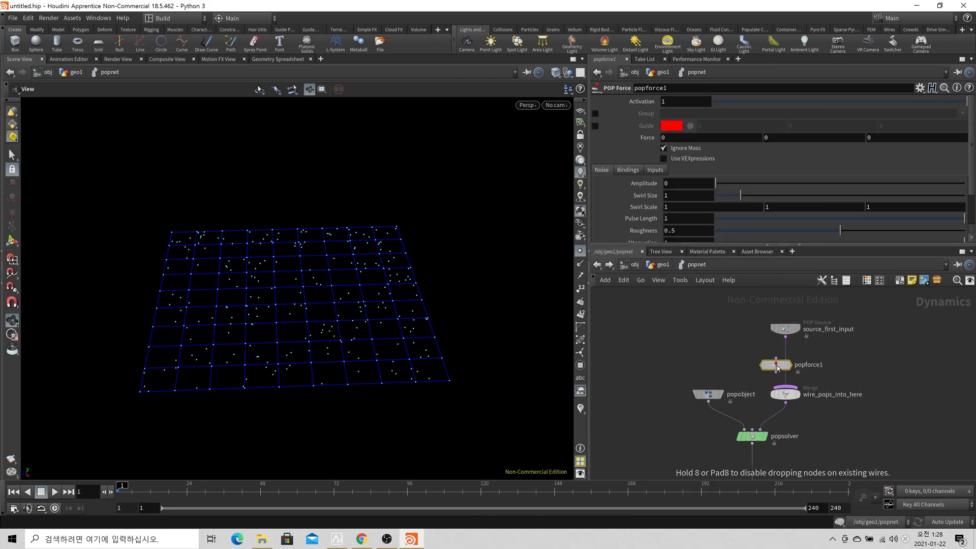
pyautogui.click(785, 367)
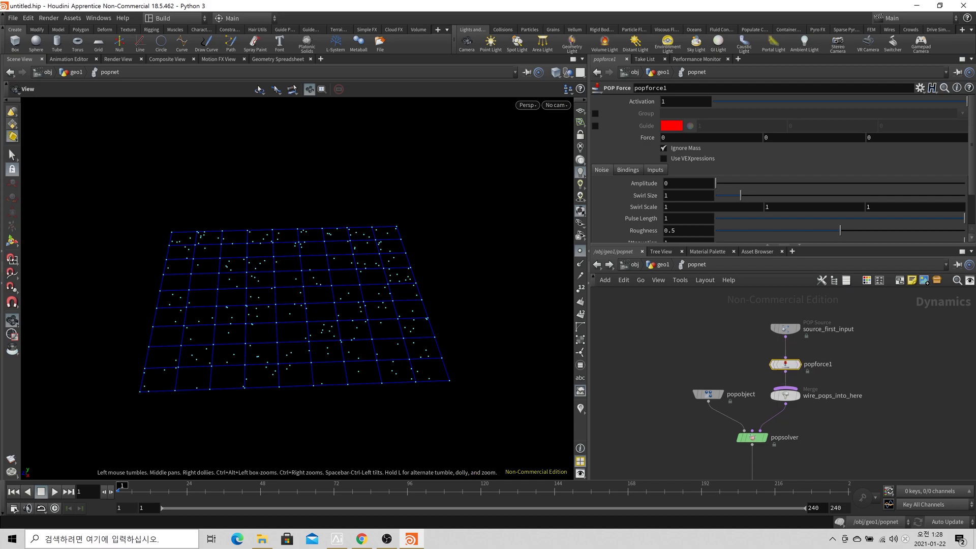
# Step: Set the POP Force noise amplitude to 10, playing the simulation before and after the change and rewinding to the first frame
pyautogui.click(55, 493)
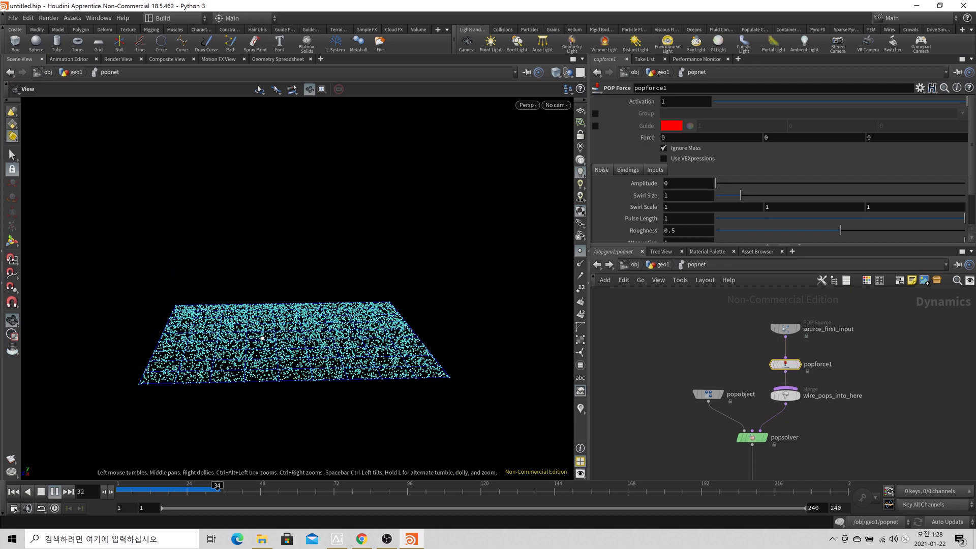
pyautogui.click(45, 494)
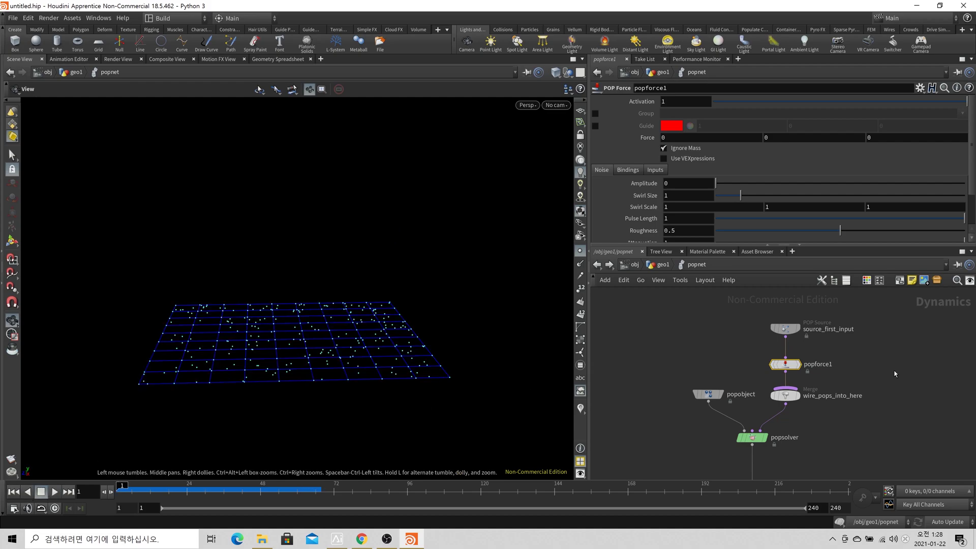
pyautogui.click(683, 183)
pyautogui.write('10')
pyautogui.press('Return')
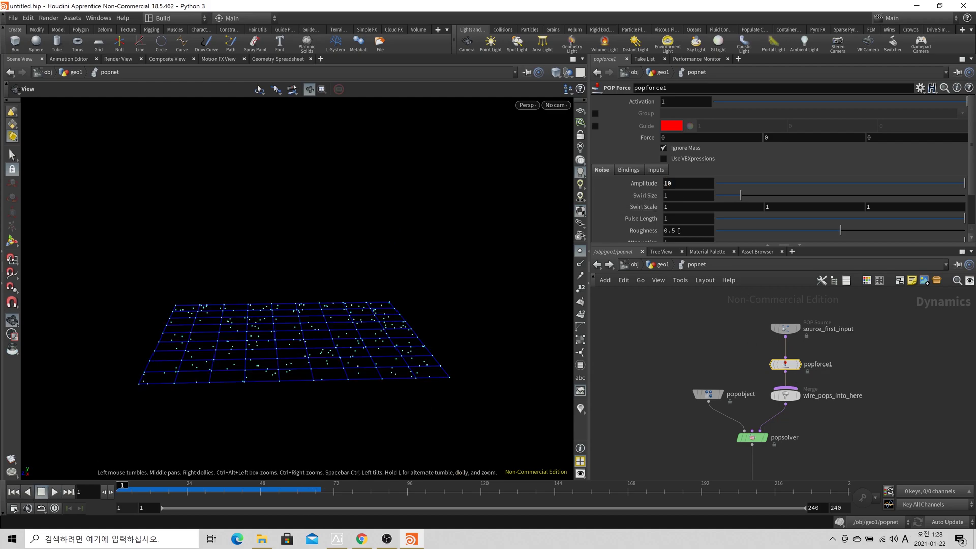
pyautogui.click(55, 491)
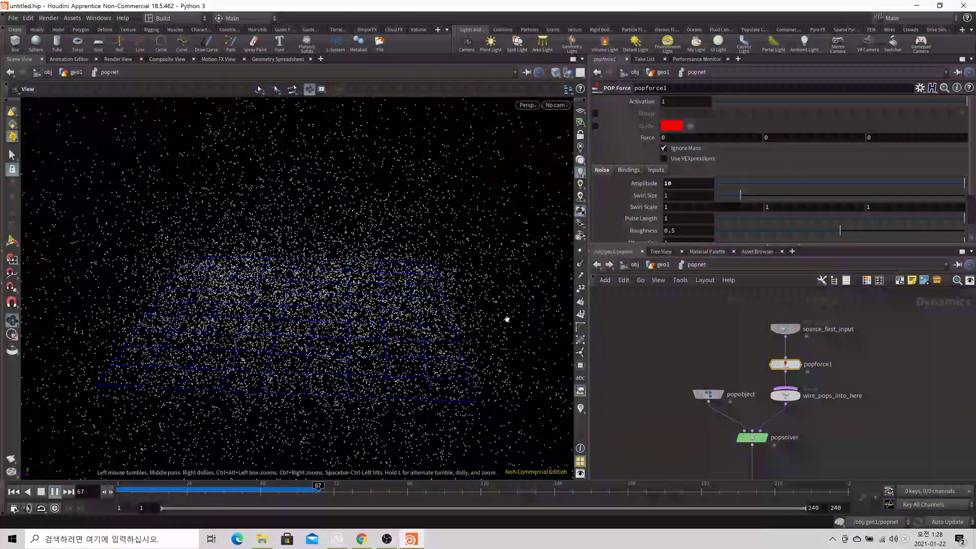
pyautogui.click(12, 491)
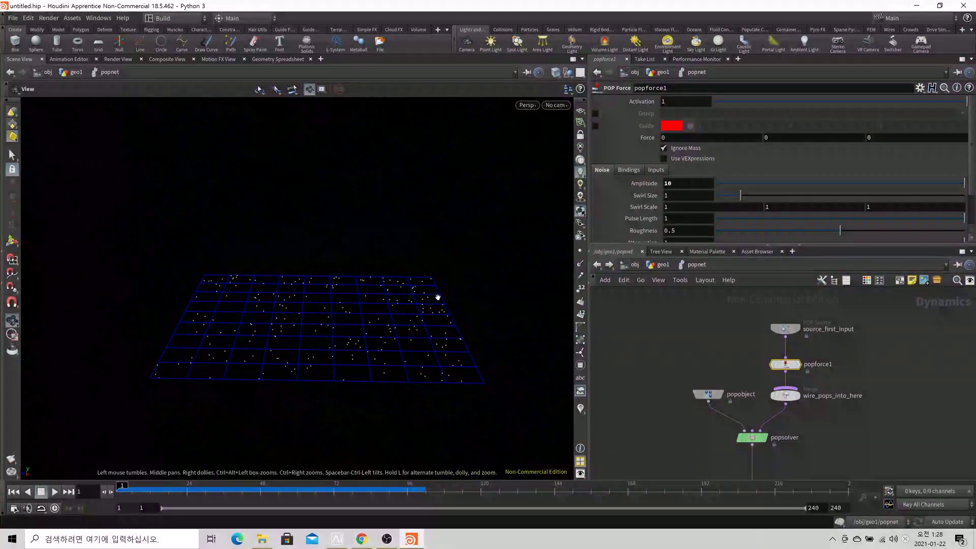
# Step: Set the emission type of source_first_input to All Points, play the simulation, and rewind to the first frame
pyautogui.click(785, 328)
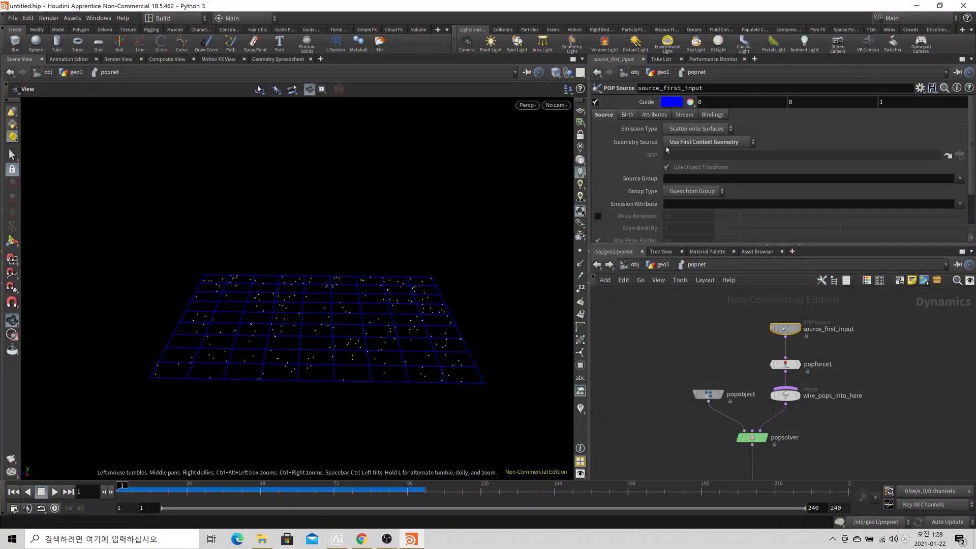
pyautogui.moveTo(377, 259); pyautogui.dragTo(382, 272)
pyautogui.moveTo(331, 329); pyautogui.dragTo(362, 347, button='right')
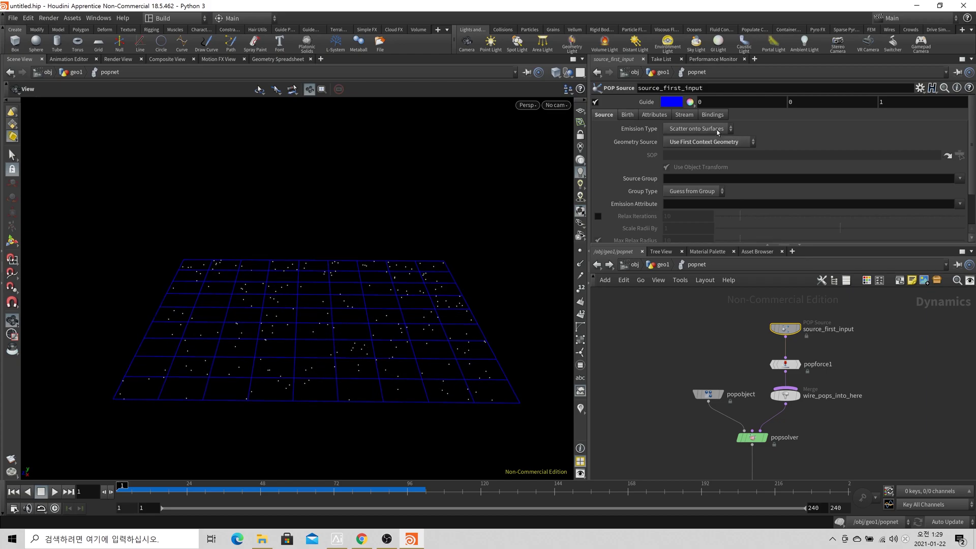
pyautogui.click(696, 129)
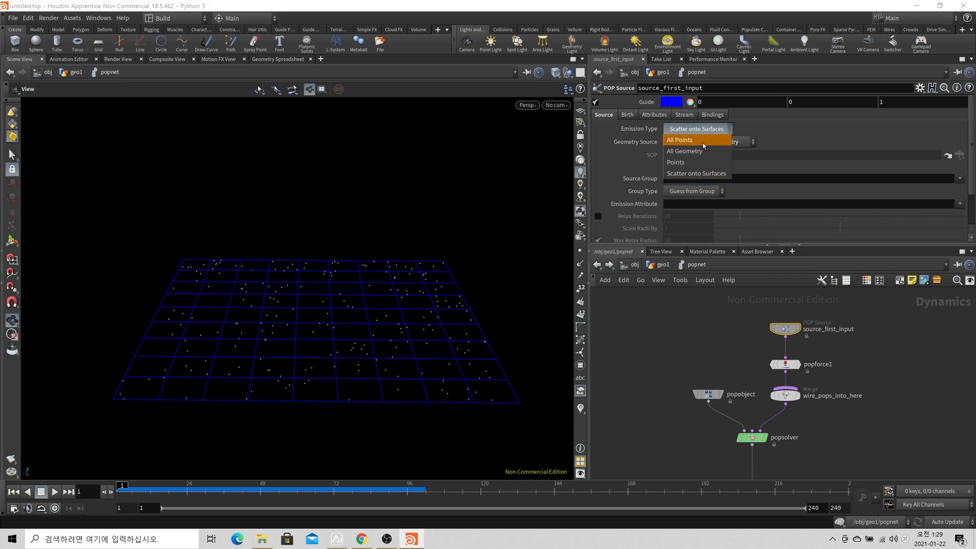
pyautogui.click(702, 141)
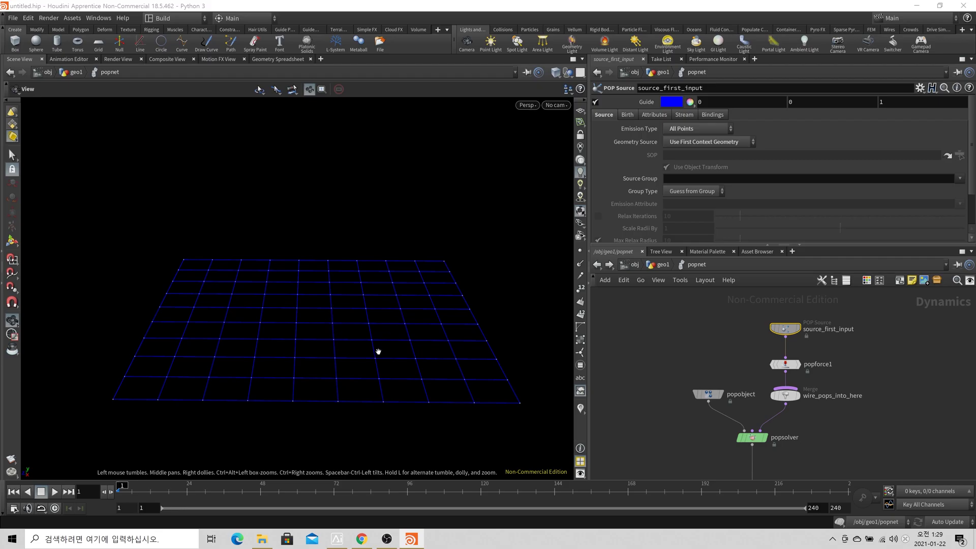
pyautogui.click(54, 491)
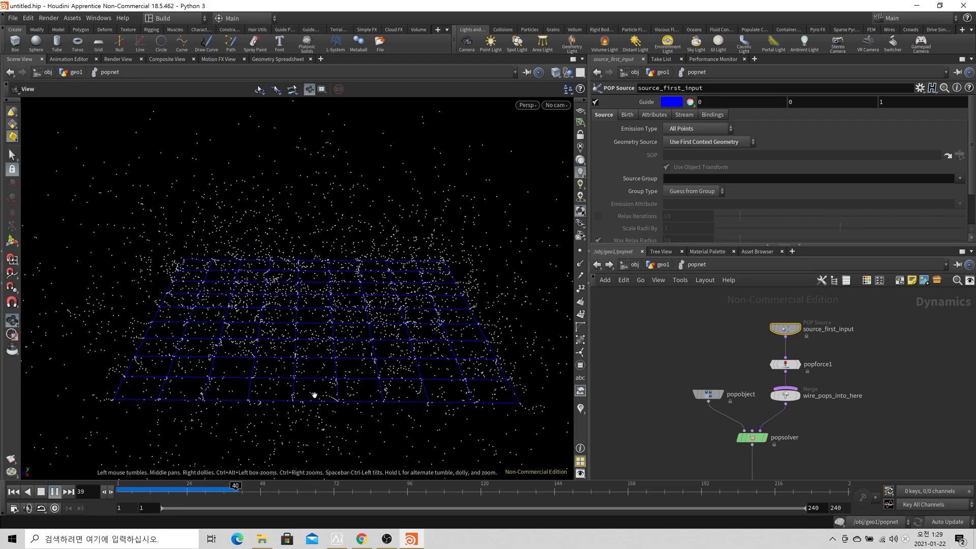
pyautogui.click(41, 493)
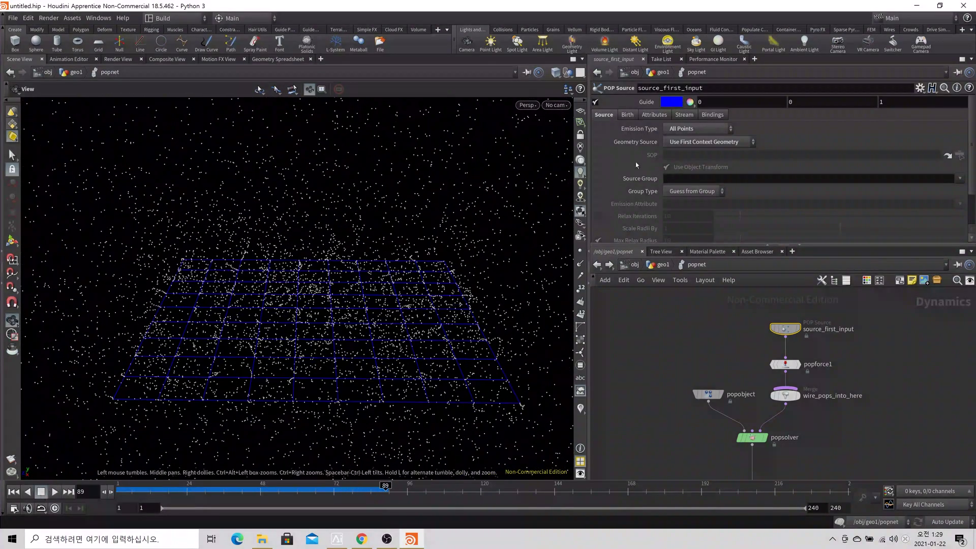
pyautogui.click(14, 492)
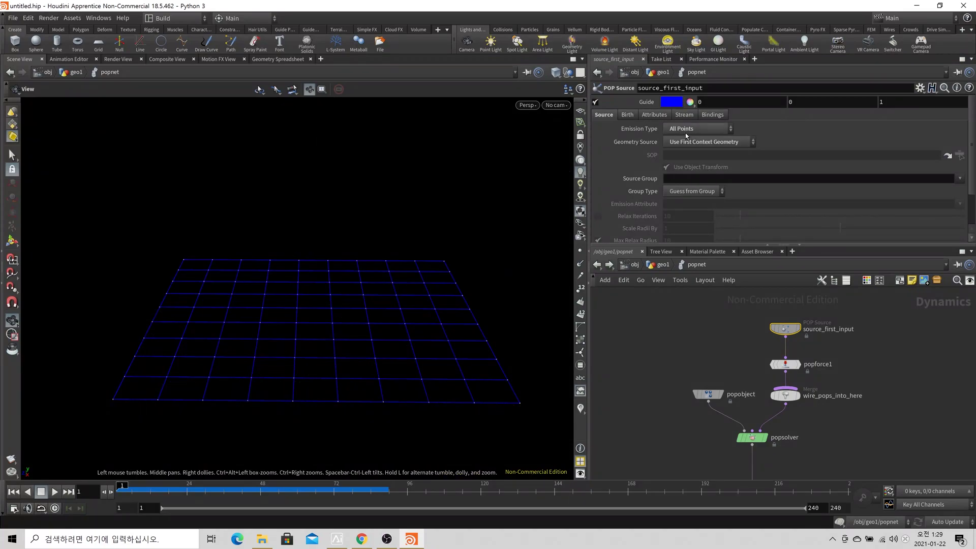
# Step: Set the constant birth rate of source_first_input to 5, play the simulation, and rewind to the first frame
pyautogui.click(685, 133)
pyautogui.click(684, 161)
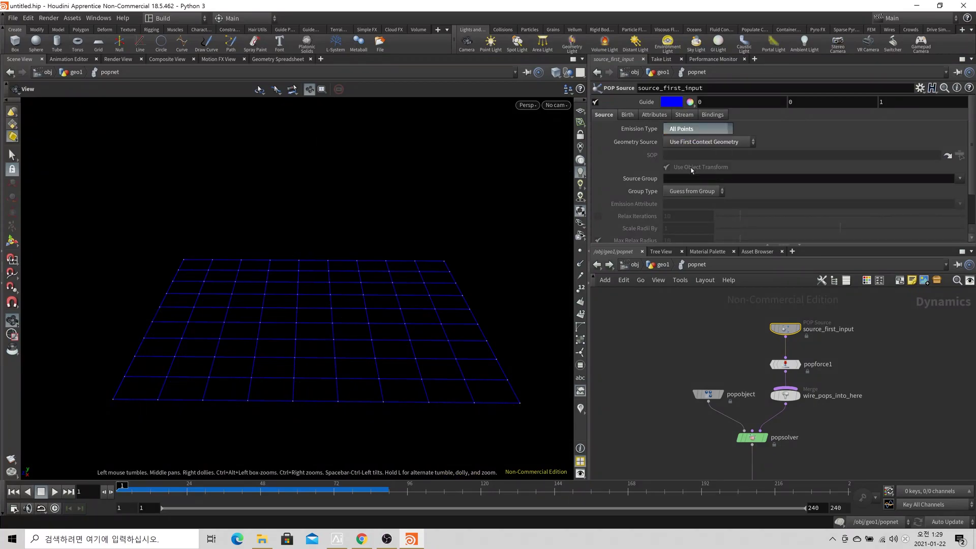
pyautogui.click(630, 114)
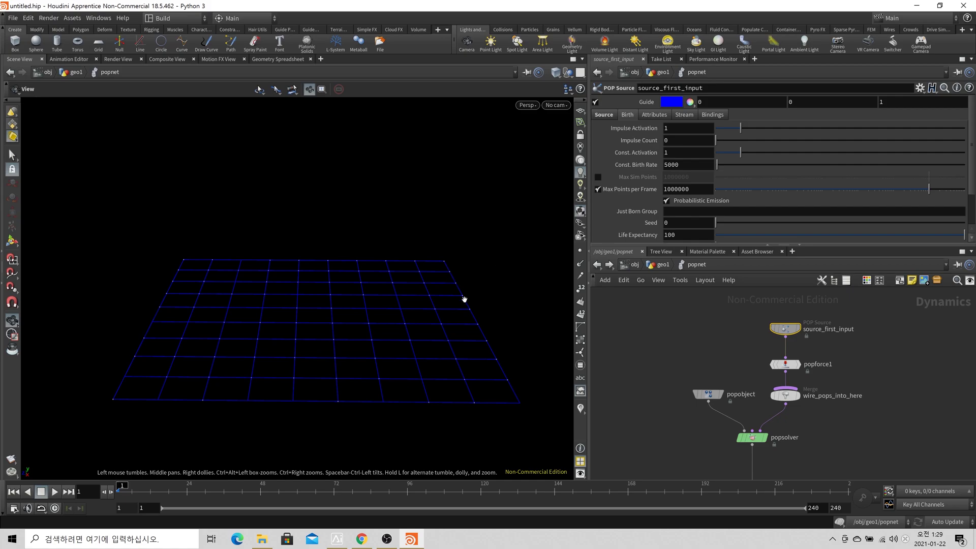
pyautogui.moveTo(686, 165); pyautogui.dragTo(645, 167)
pyautogui.write('5')
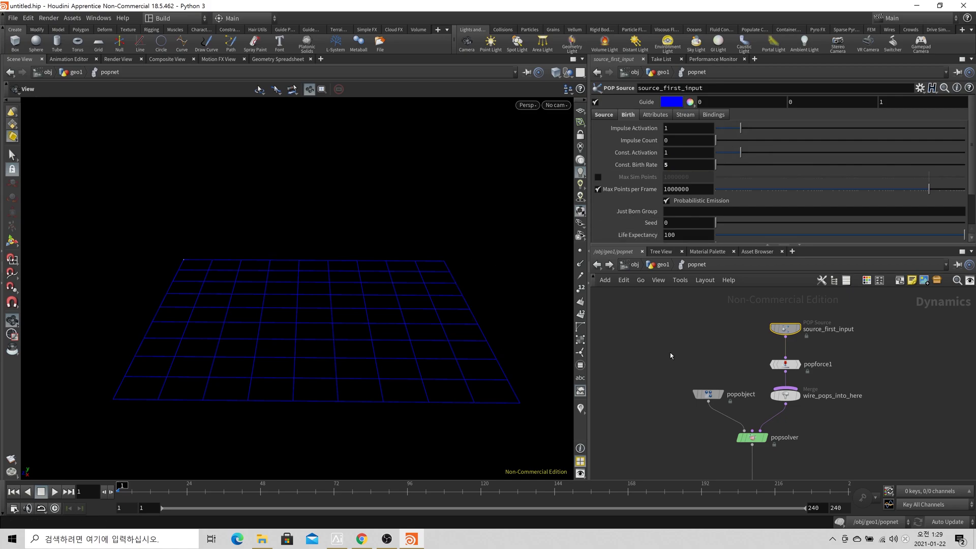
pyautogui.click(55, 491)
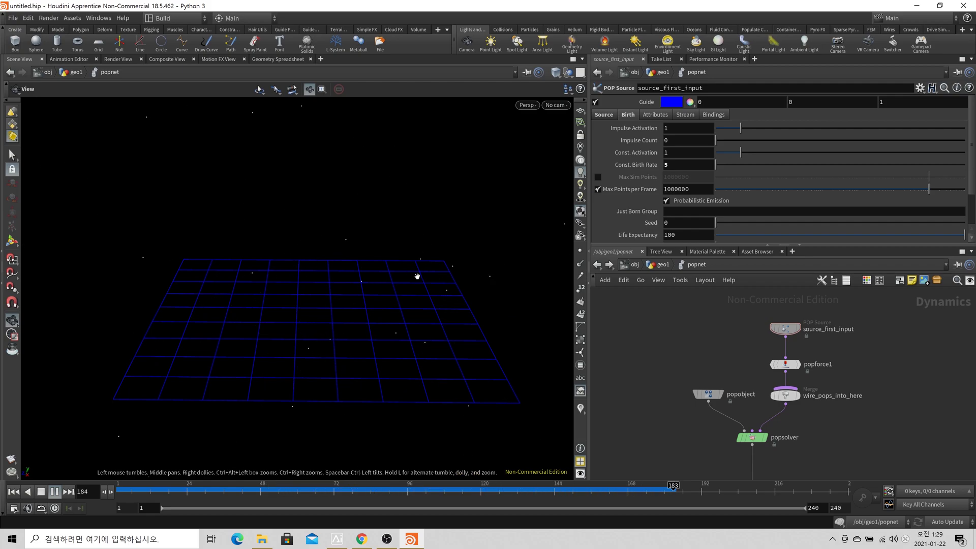
pyautogui.click(28, 492)
pyautogui.click(15, 492)
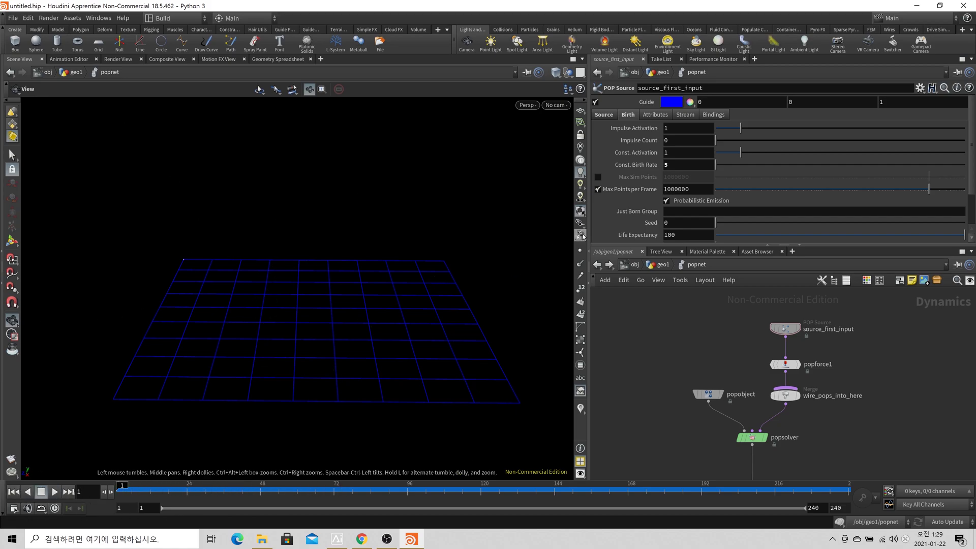
# Step: Change the emission type of source_first_input to Scatter onto Surfaces
pyautogui.click(603, 114)
pyautogui.click(697, 129)
pyautogui.click(699, 145)
pyautogui.click(701, 131)
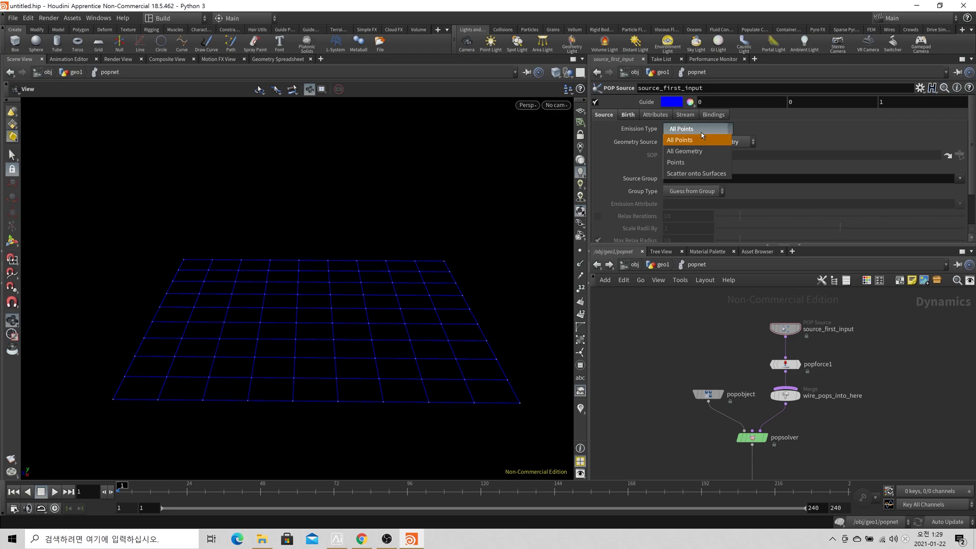
pyautogui.click(688, 175)
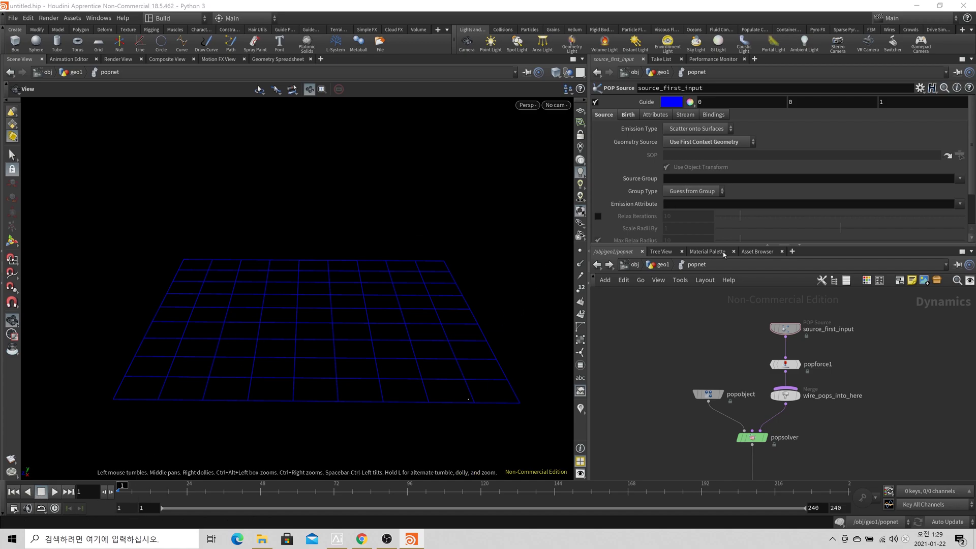
# Step: Check the Geometry Source setting, go up to geo1 to examine how grid2 feeds popnet, and return inside popnet
pyautogui.click(642, 144)
pyautogui.click(695, 157)
pyautogui.scroll(-4, 742, 374)
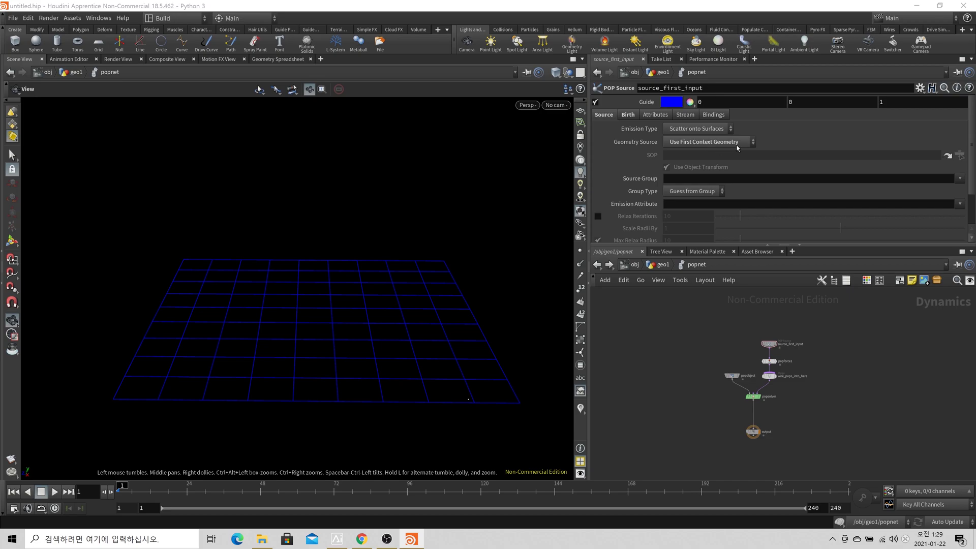
pyautogui.click(663, 265)
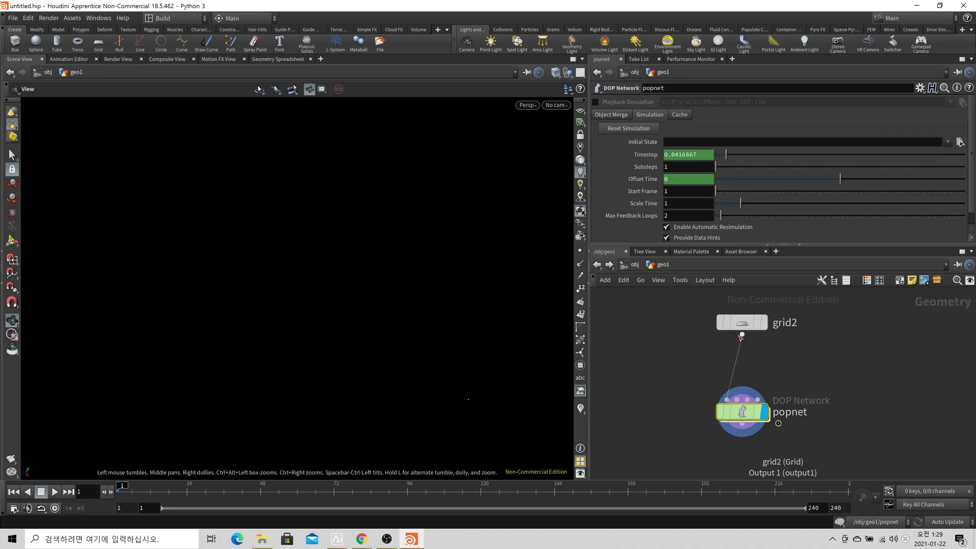
pyautogui.moveTo(728, 303)
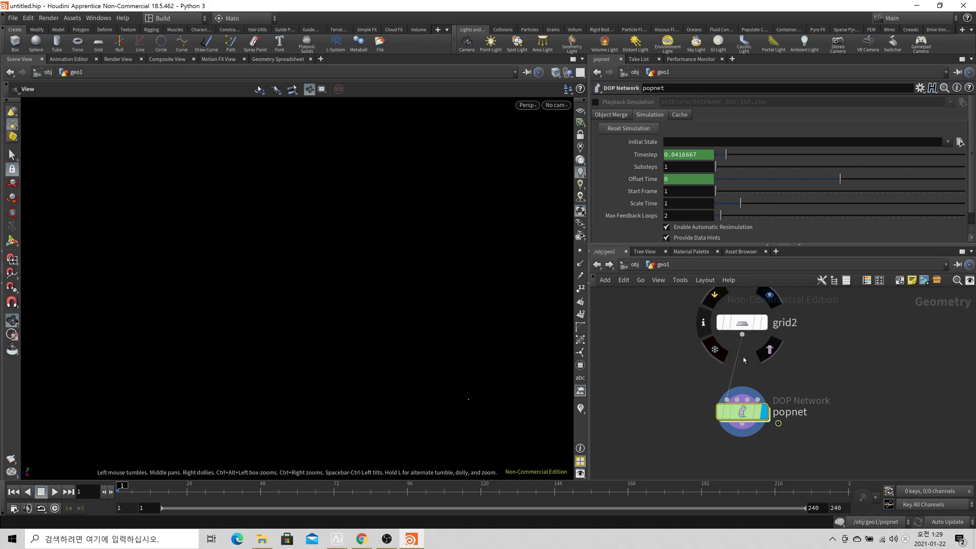
pyautogui.doubleClick(745, 417)
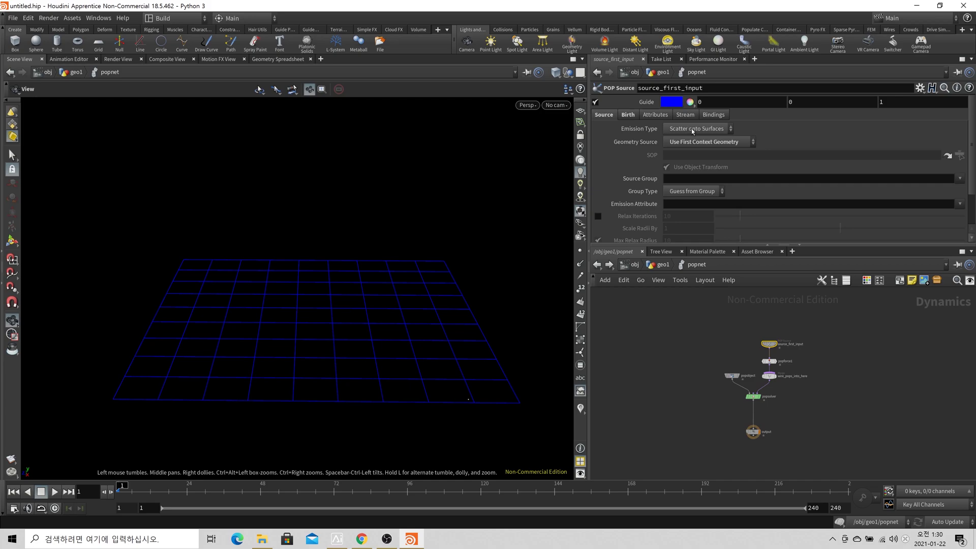
# Step: Review the remaining source settings of source_first_input and enlarge the parameter area so they all fit
pyautogui.scroll(-2, 693, 166)
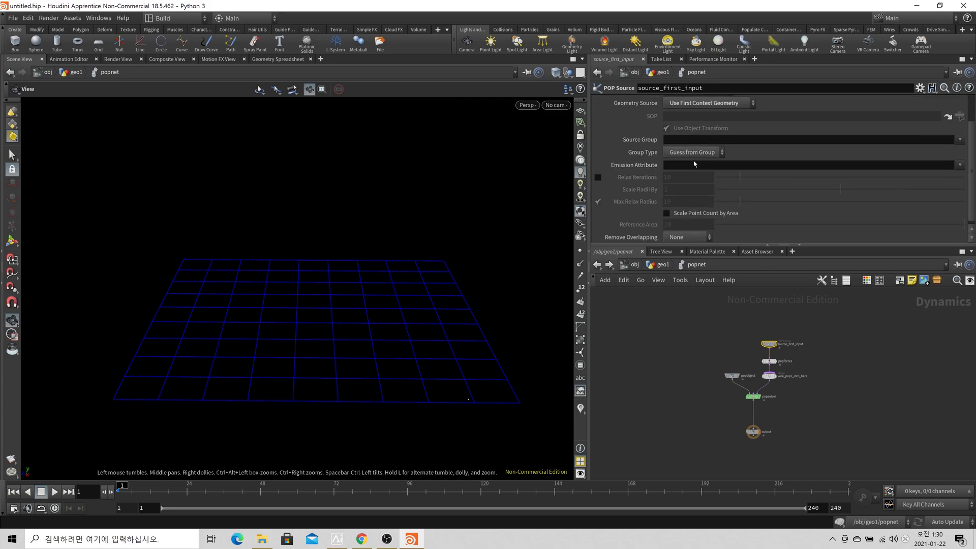
pyautogui.scroll(-1, 716, 170)
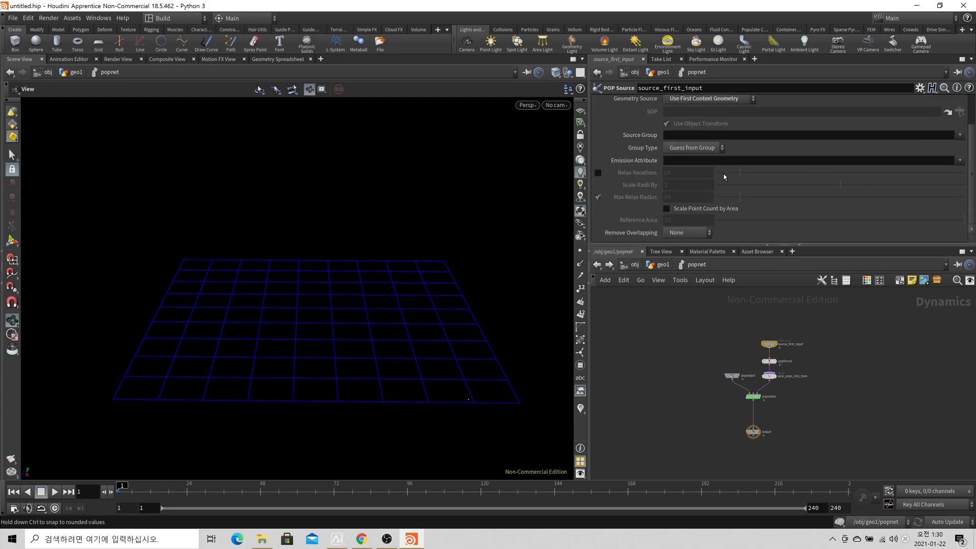
pyautogui.moveTo(746, 245); pyautogui.dragTo(746, 308)
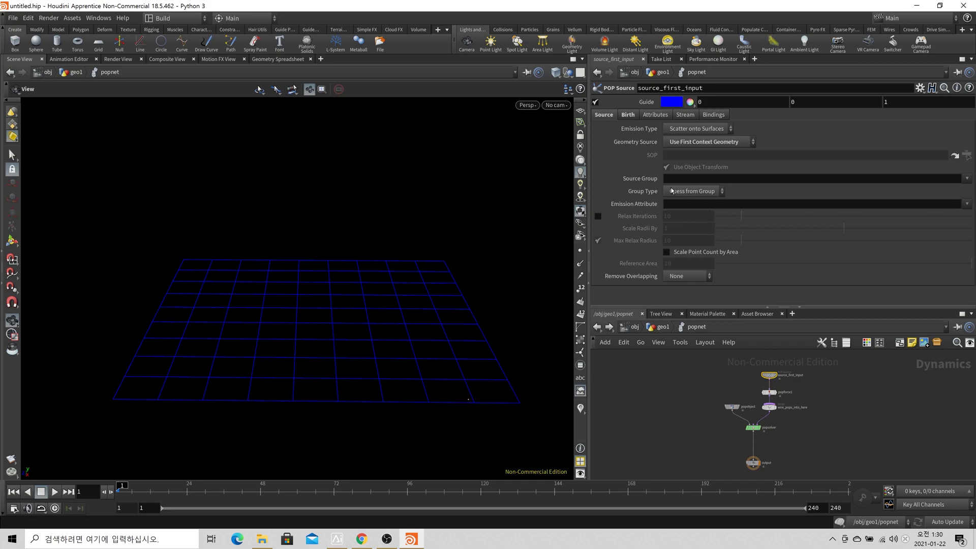
# Step: Set both Impulse Activation and Const. Activation of source_first_input to 0, play the simulation, and rewind it
pyautogui.click(629, 116)
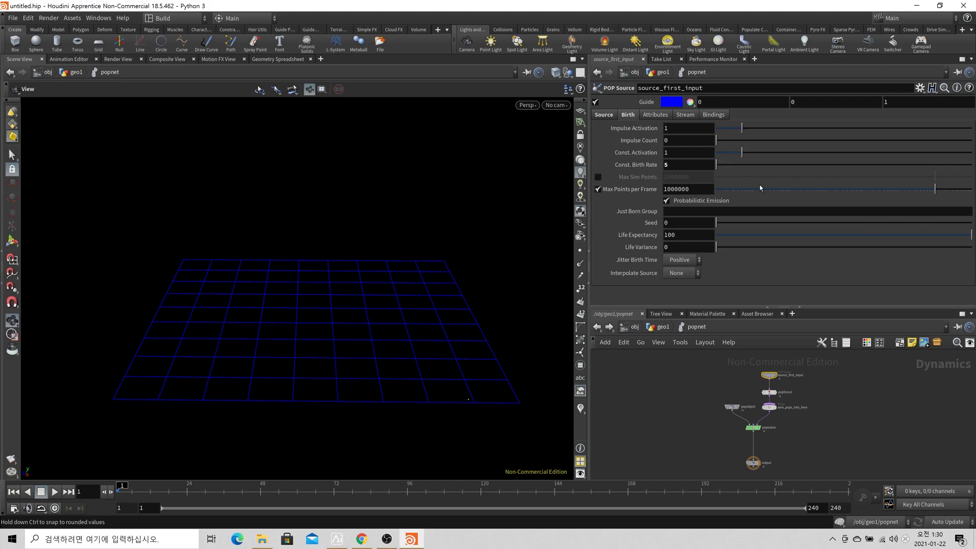
pyautogui.click(684, 165)
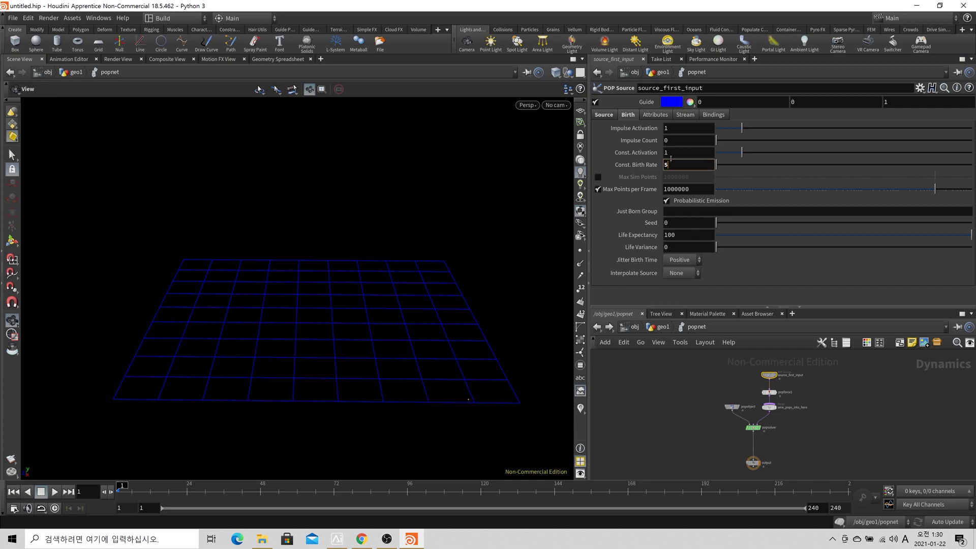
pyautogui.press('Return')
pyautogui.click(715, 130)
pyautogui.click(716, 130)
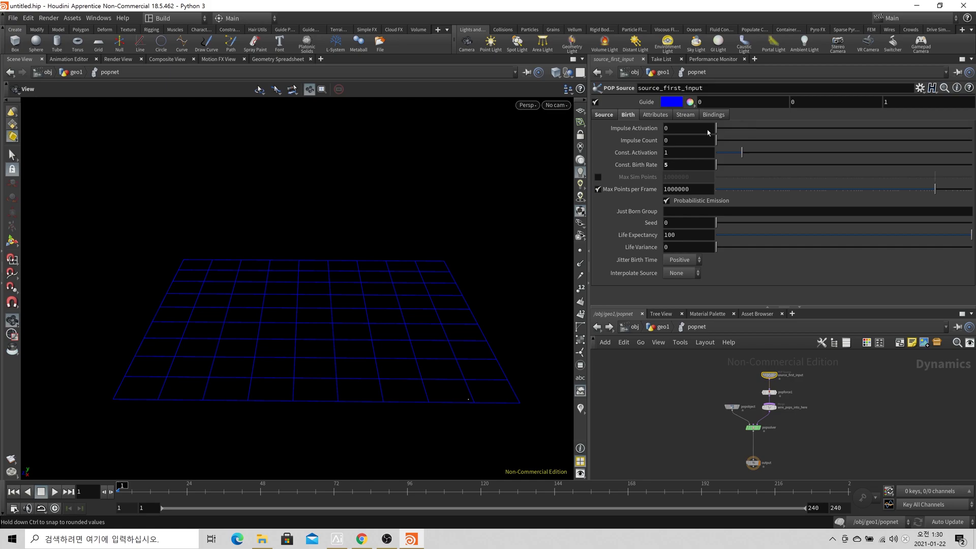
pyautogui.click(718, 155)
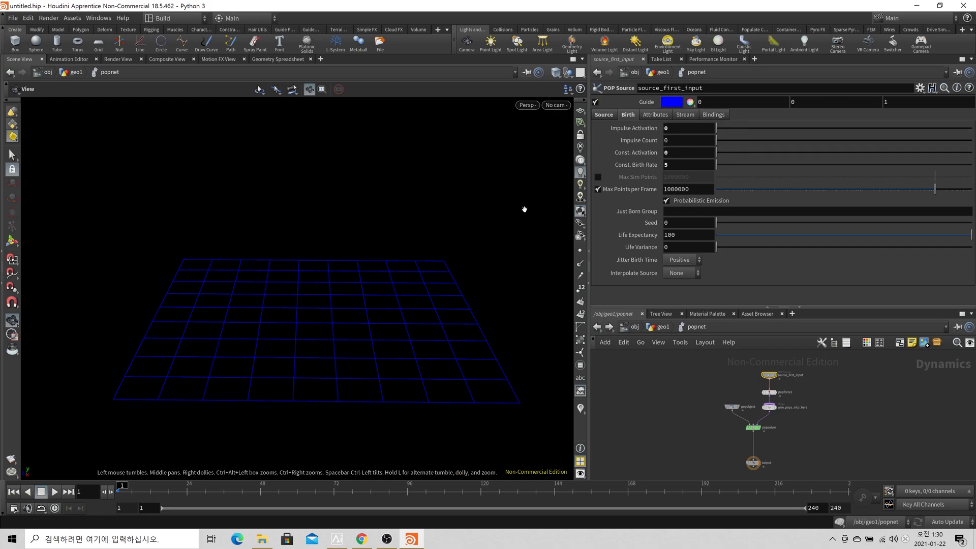
pyautogui.click(53, 492)
pyautogui.click(43, 492)
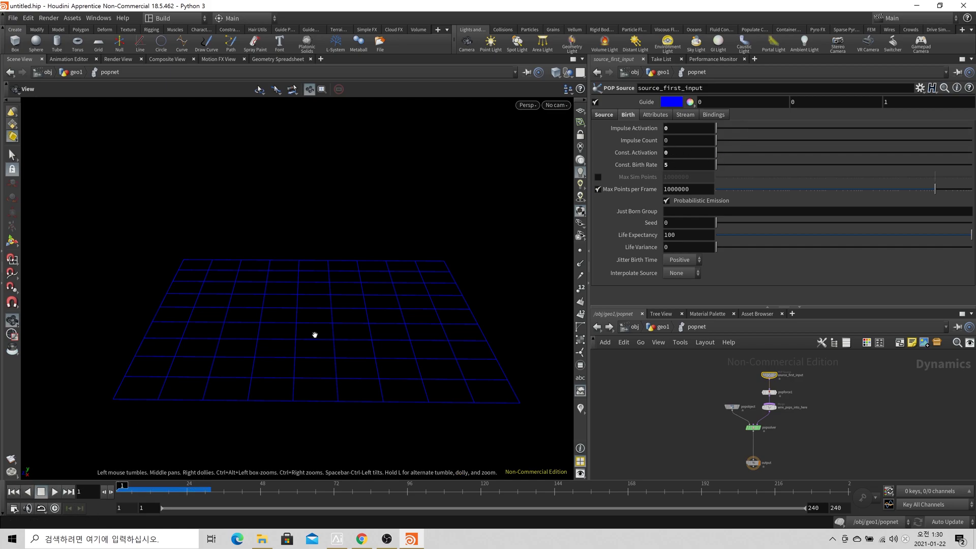
# Step: Set Const. Activation of source_first_input to 1, play the simulation, and rewind to the first frame
pyautogui.click(676, 152)
pyautogui.write('1')
pyautogui.press('Tab')
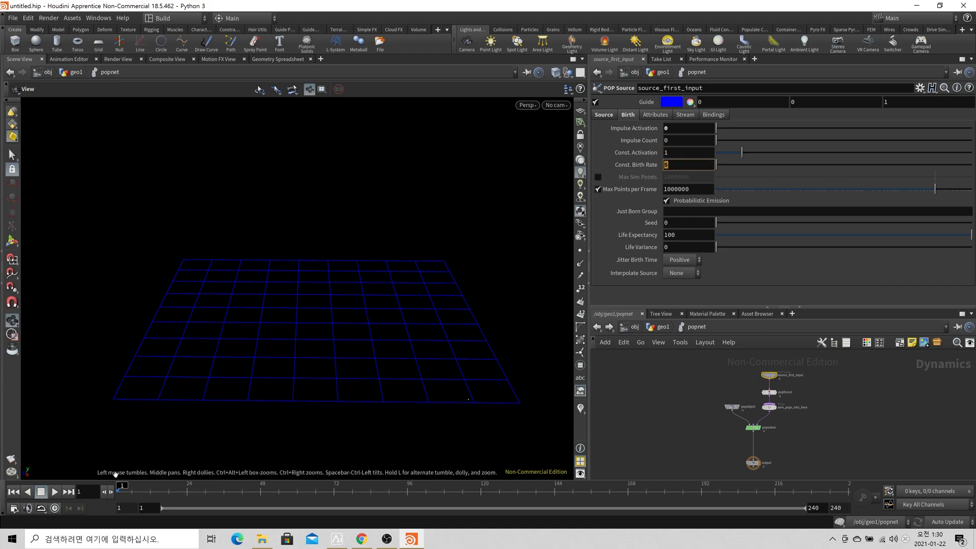
pyautogui.click(53, 492)
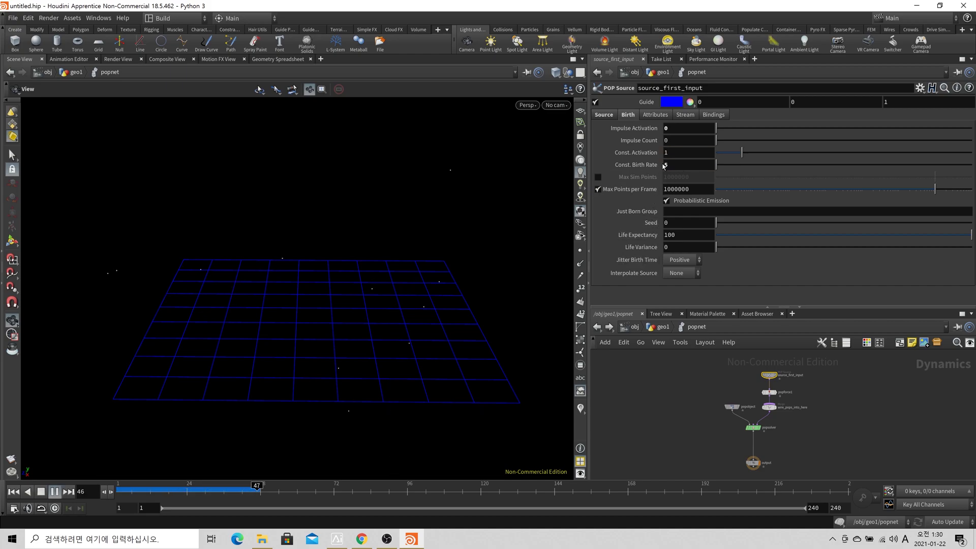
pyautogui.click(40, 492)
pyautogui.click(14, 492)
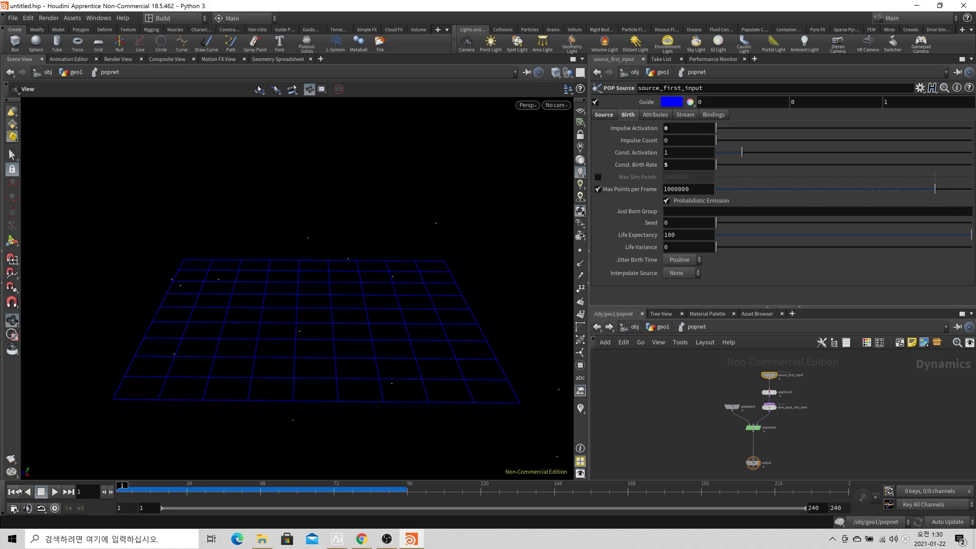
# Step: Set Const. Activation to 10, play the simulation, and rewind to the first frame
pyautogui.click(698, 154)
pyautogui.write('0')
pyautogui.press('Return')
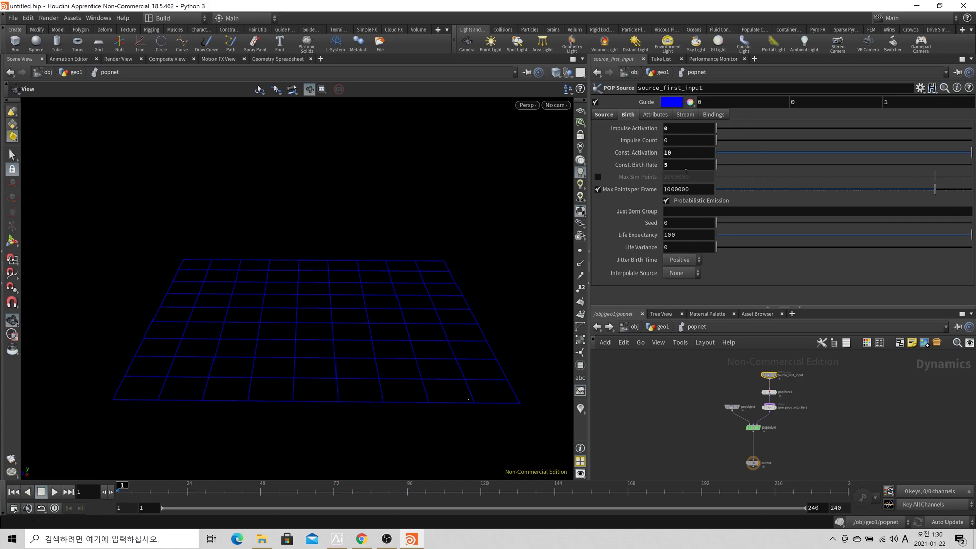
pyautogui.click(55, 492)
pyautogui.click(41, 491)
pyautogui.click(14, 492)
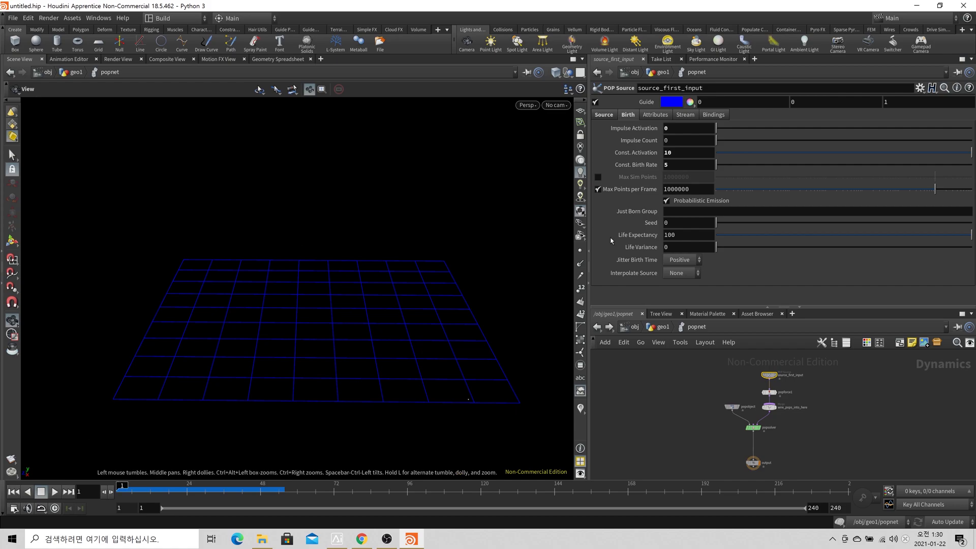
# Step: Raise Const. Activation to 11.1 and reset it to 0
pyautogui.moveTo(685, 156); pyautogui.dragTo(694, 160, button='middle')
pyautogui.click(684, 153)
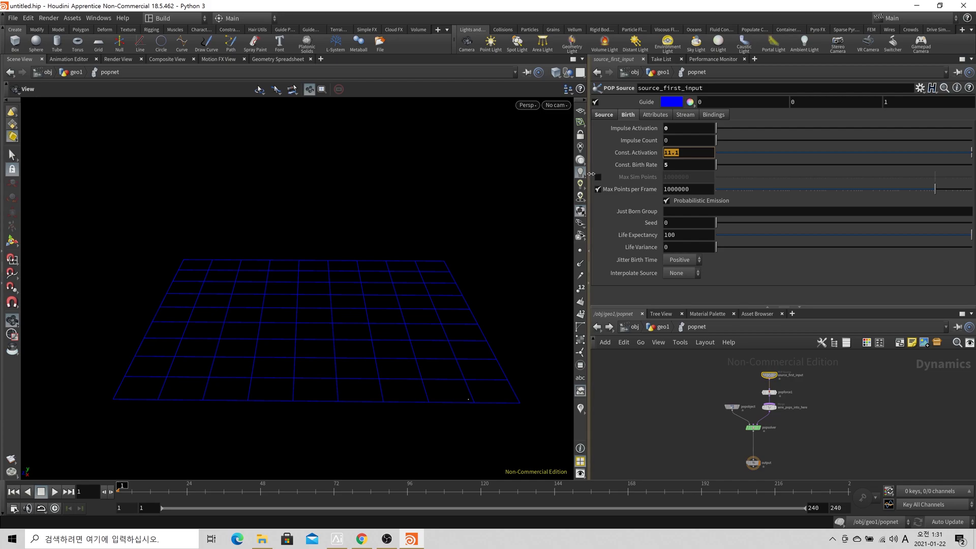
pyautogui.press('BackSpace')
pyautogui.press('Return')
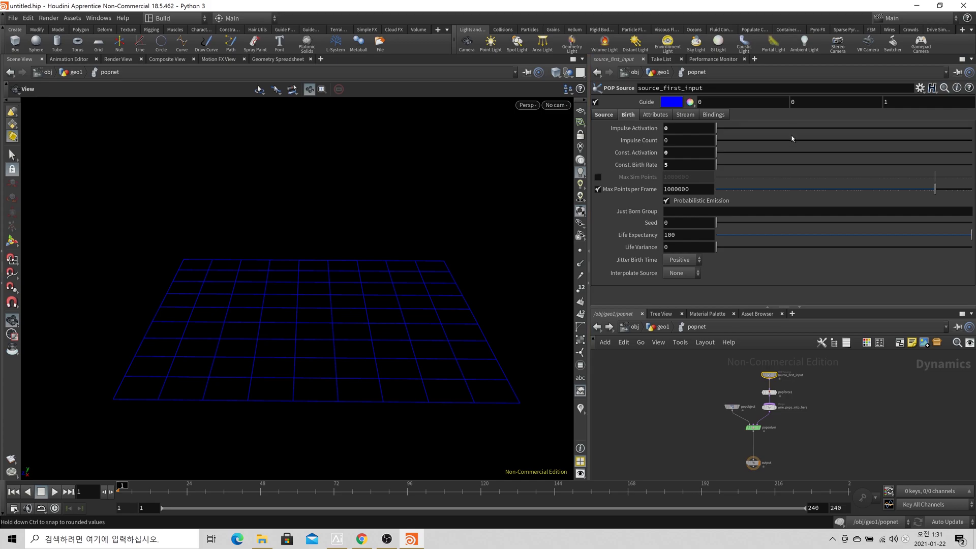
# Step: Set Const. Activation to 0.3, play the simulation, and rewind to the first frame
pyautogui.moveTo(686, 152); pyautogui.dragTo(709, 145, button='middle')
pyautogui.click(55, 491)
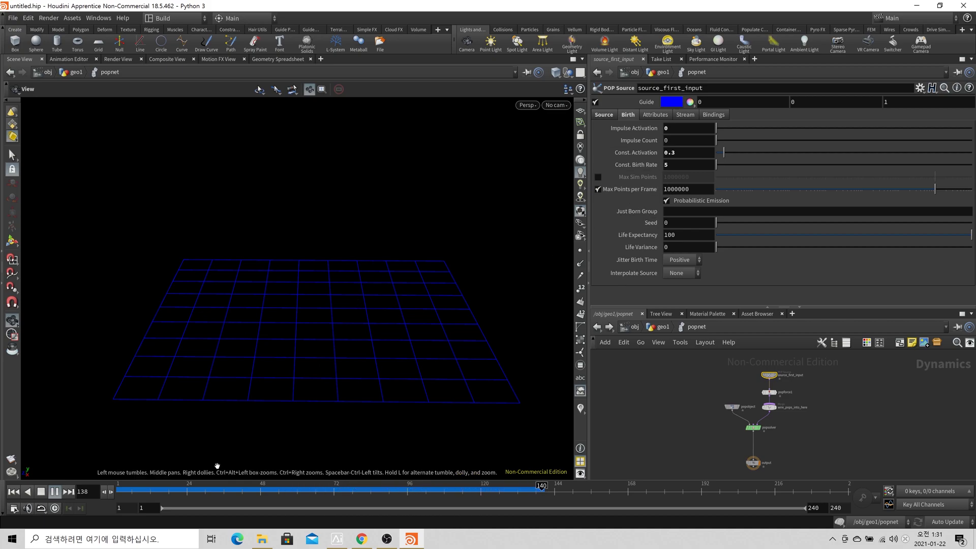
pyautogui.click(40, 492)
pyautogui.click(13, 491)
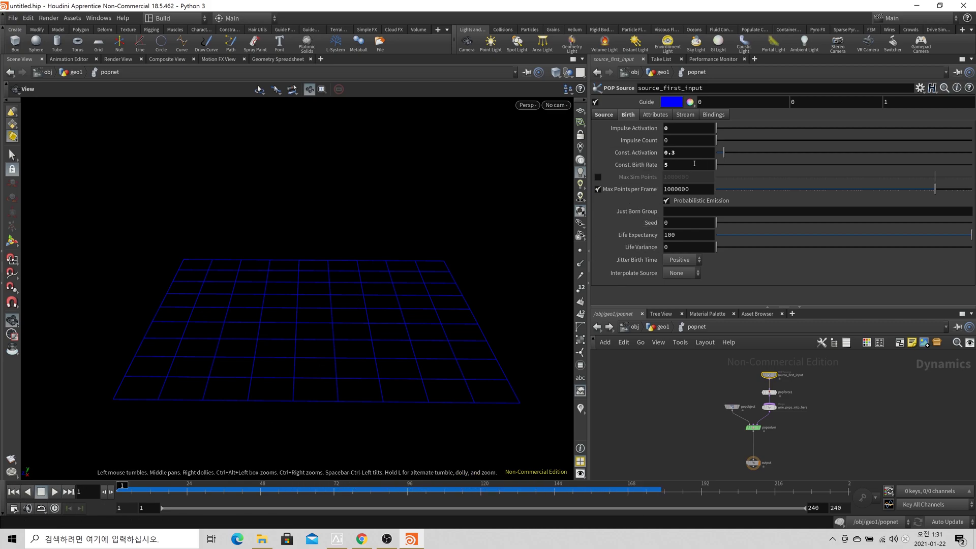
# Step: Set Const. Activation to 1, play the simulation, and rewind to the first frame
pyautogui.write('1')
pyautogui.press('Return')
pyautogui.click(55, 491)
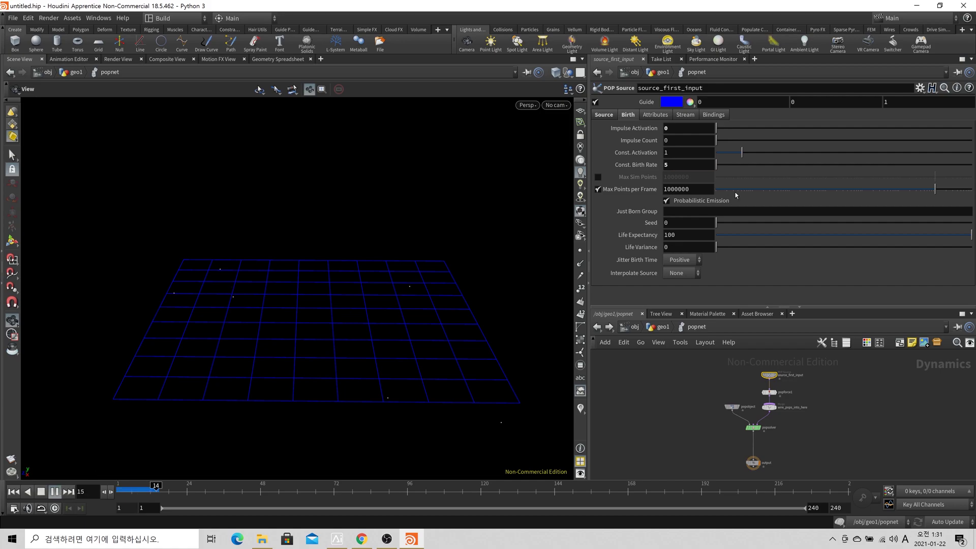
pyautogui.click(40, 492)
pyautogui.click(13, 491)
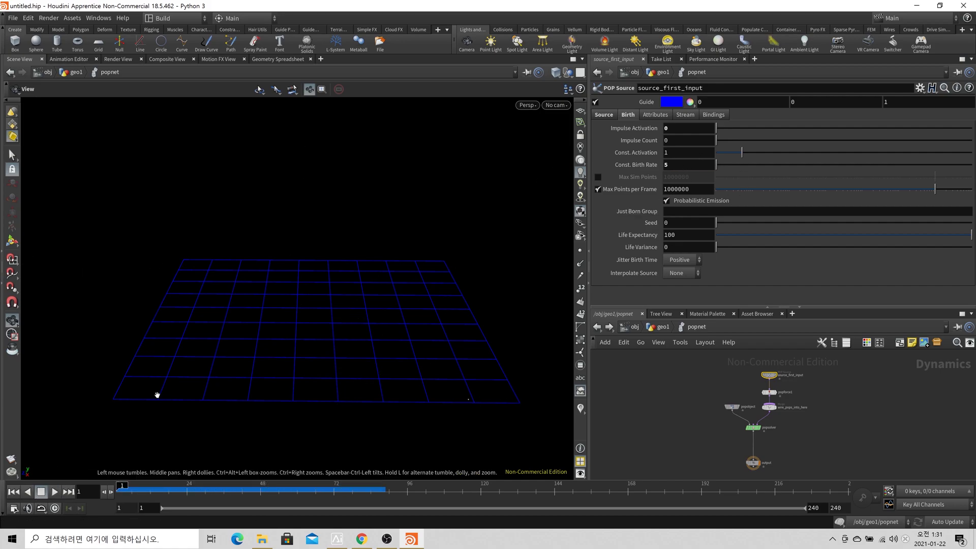
# Step: Set Const. Activation to 10, play the simulation briefly, and rewind to the first frame
pyautogui.click(686, 155)
pyautogui.write('0')
pyautogui.press('Return')
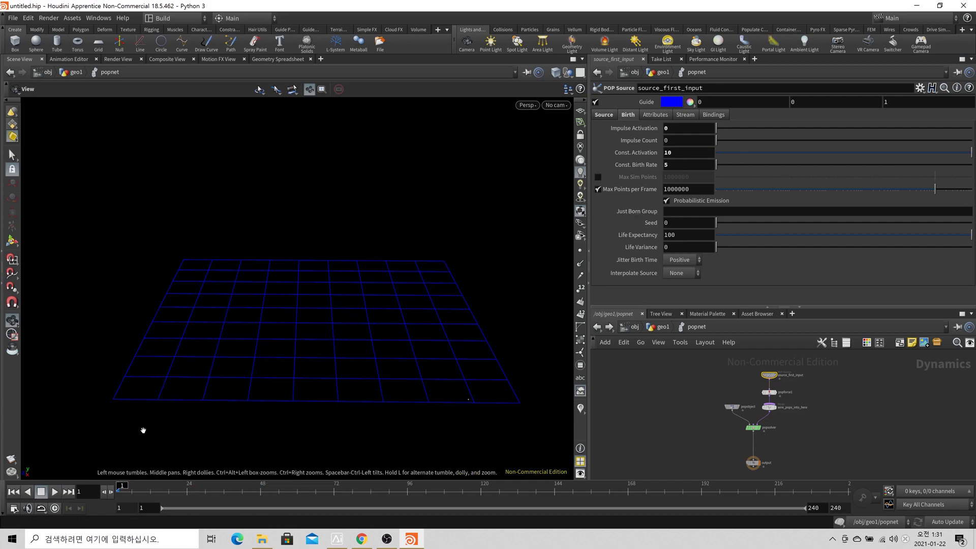
pyautogui.click(54, 492)
pyautogui.click(42, 491)
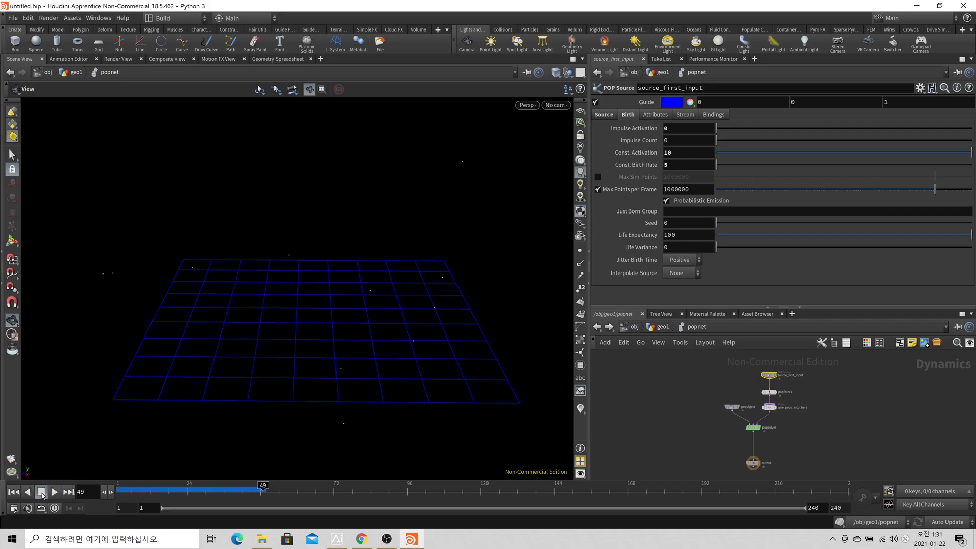
pyautogui.click(13, 492)
# Step: Set Const. Activation to 0 and Impulse Count to 5 for source_first_input
pyautogui.doubleClick(686, 153)
pyautogui.write('0')
pyautogui.press('Return')
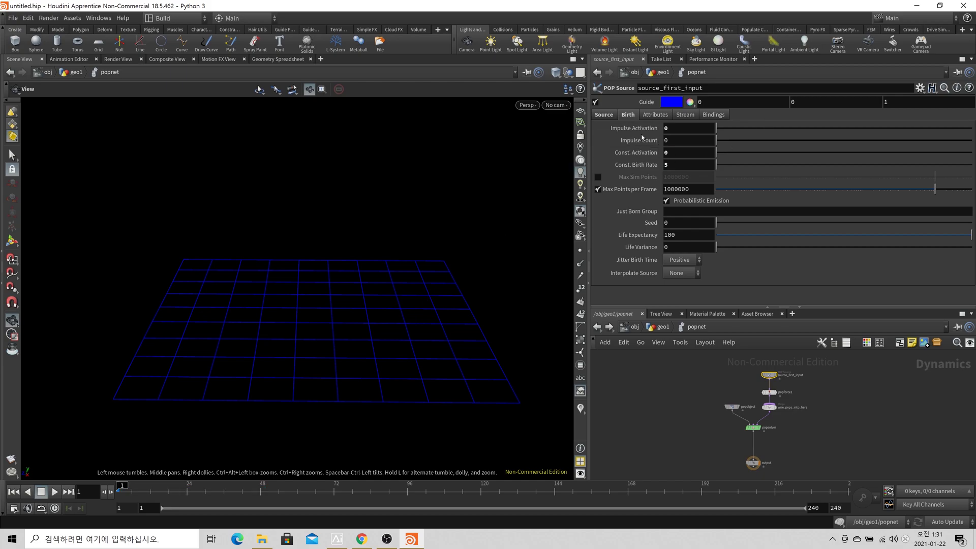
pyautogui.moveTo(649, 140)
pyautogui.click(691, 141)
pyautogui.write('5')
pyautogui.press('Tab')
# Step: Step through a few frames, set Impulse Activation to 1, and play the simulation before rewinding to the first frame
pyautogui.click(108, 492)
pyautogui.click(108, 492)
pyautogui.click(108, 491)
pyautogui.click(666, 128)
pyautogui.write('1')
pyautogui.press('Tab')
pyautogui.click(55, 491)
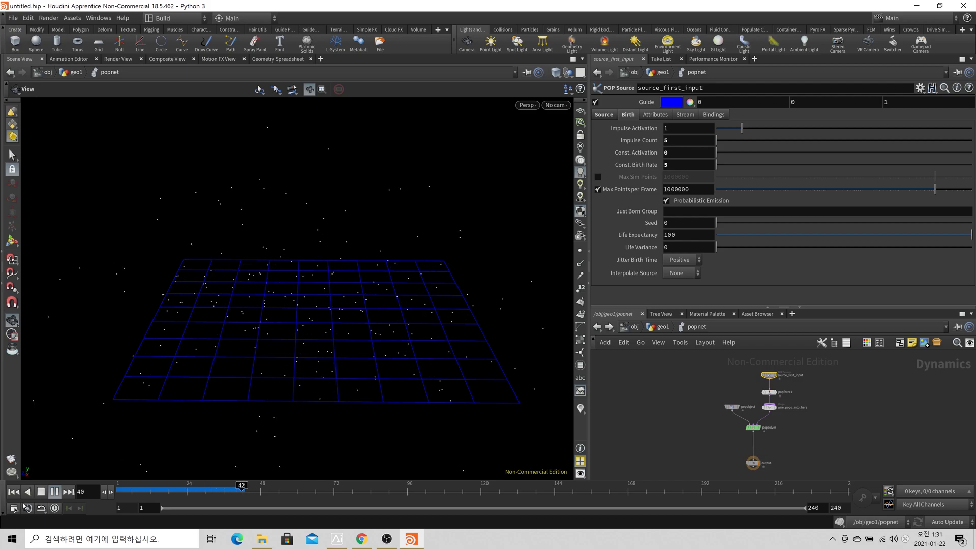
pyautogui.click(13, 492)
# Step: Set the Impulse Count to 50, play the simulation, and stop it
pyautogui.click(684, 145)
pyautogui.press('Return')
pyautogui.click(54, 491)
pyautogui.click(41, 491)
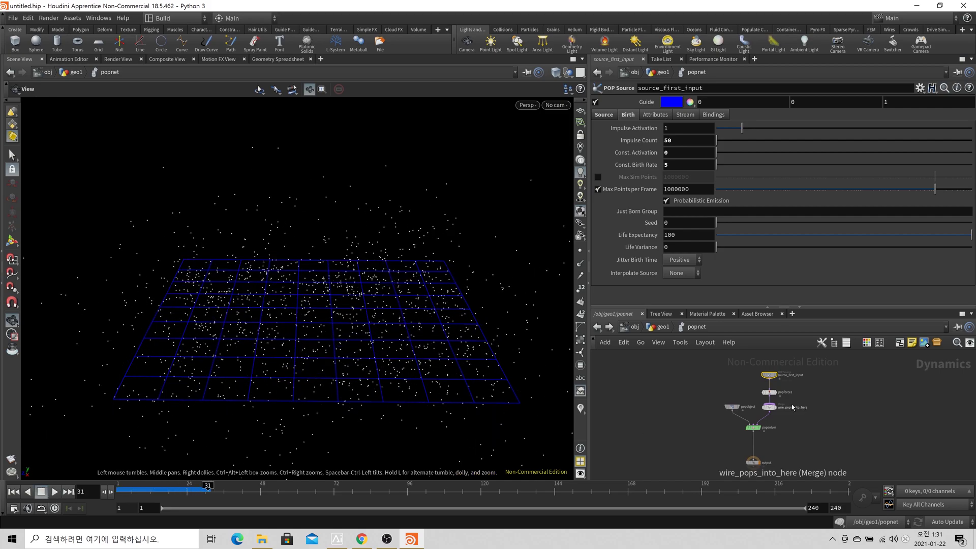
# Step: Set Impulse Count to 0, Const. Activation to 1 and Const. Birth Rate to 50, and rewind to the first frame
pyautogui.middleClick(773, 379)
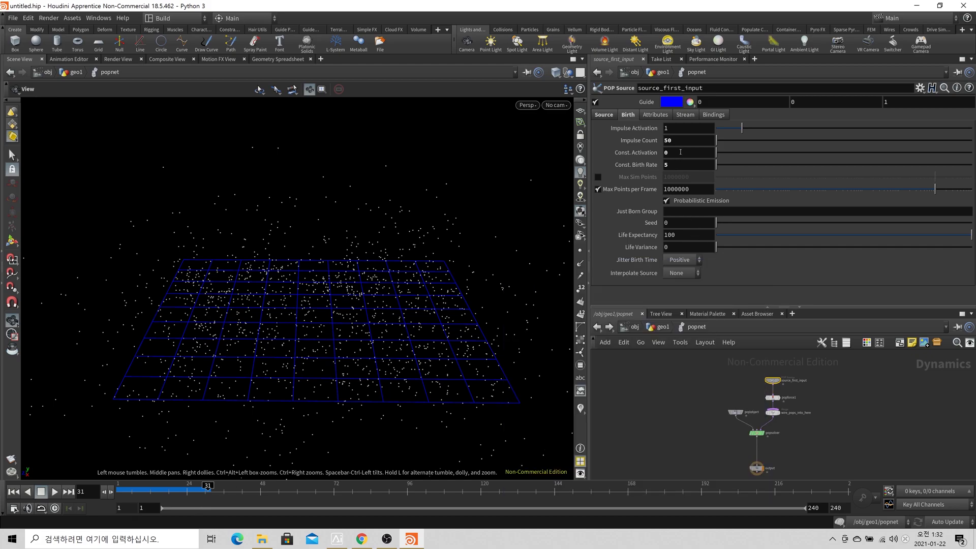
pyautogui.doubleClick(694, 142)
pyautogui.write('0')
pyautogui.press('Return')
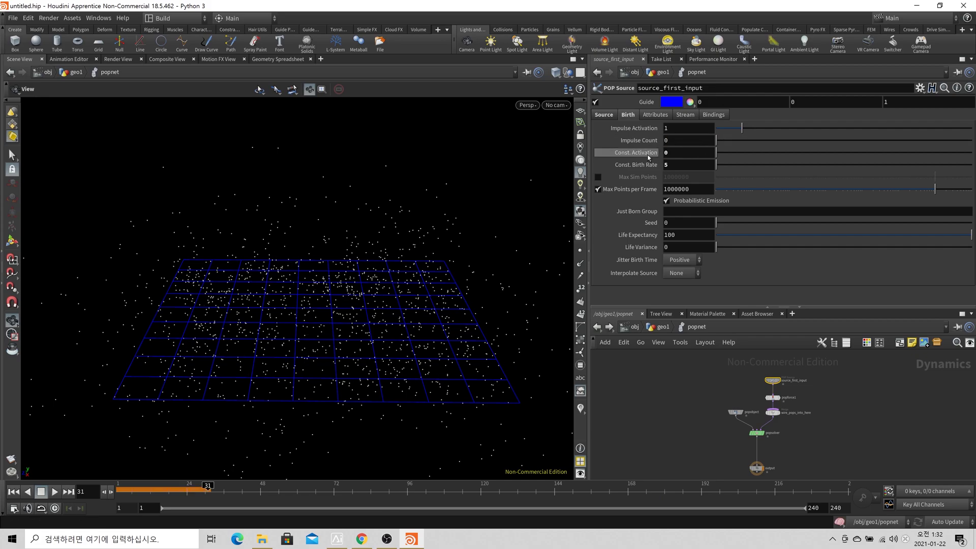
pyautogui.doubleClick(687, 153)
pyautogui.write('1')
pyautogui.press('Tab')
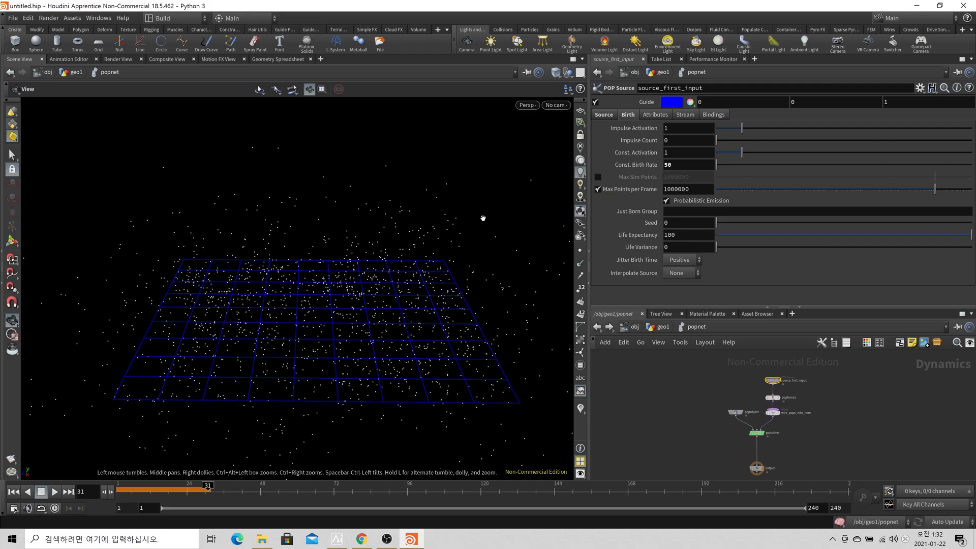
pyautogui.click(18, 496)
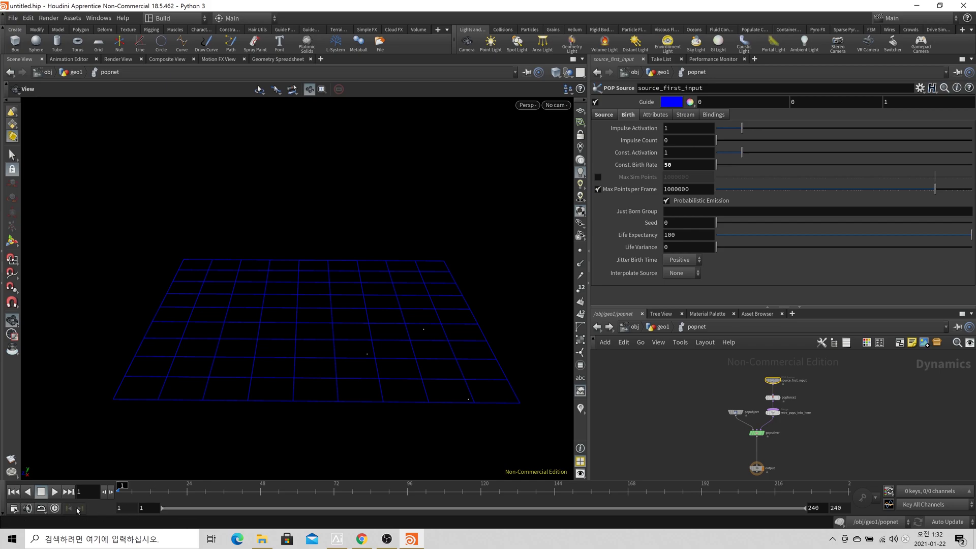
# Step: Check the frame rate in the Global Animation Options, and play the simulation before rewinding to the first frame
pyautogui.click(14, 509)
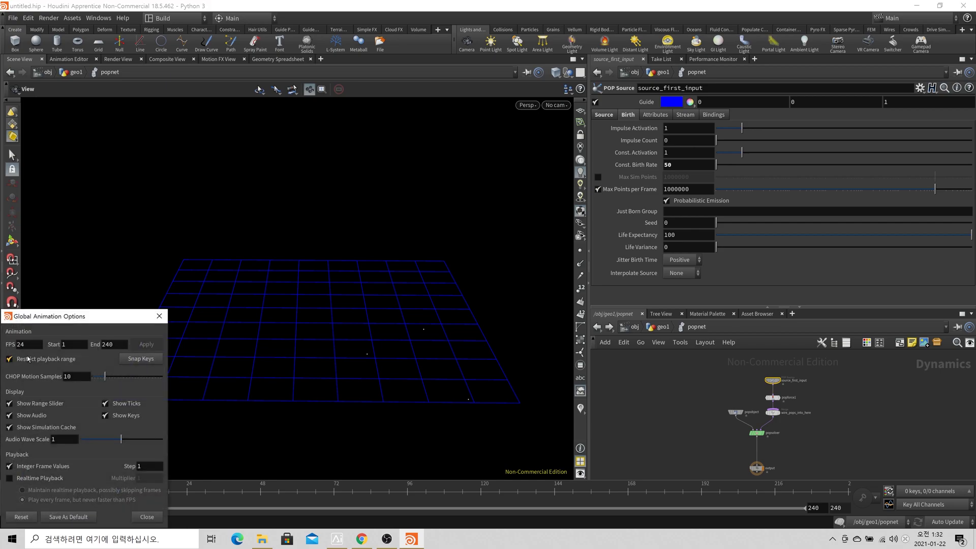
pyautogui.click(159, 316)
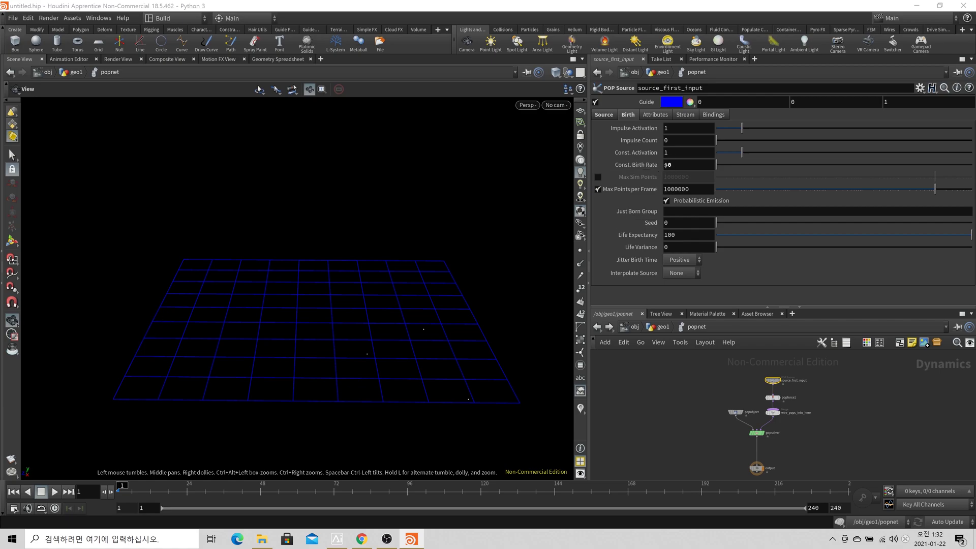
pyautogui.press('Return')
pyautogui.click(55, 491)
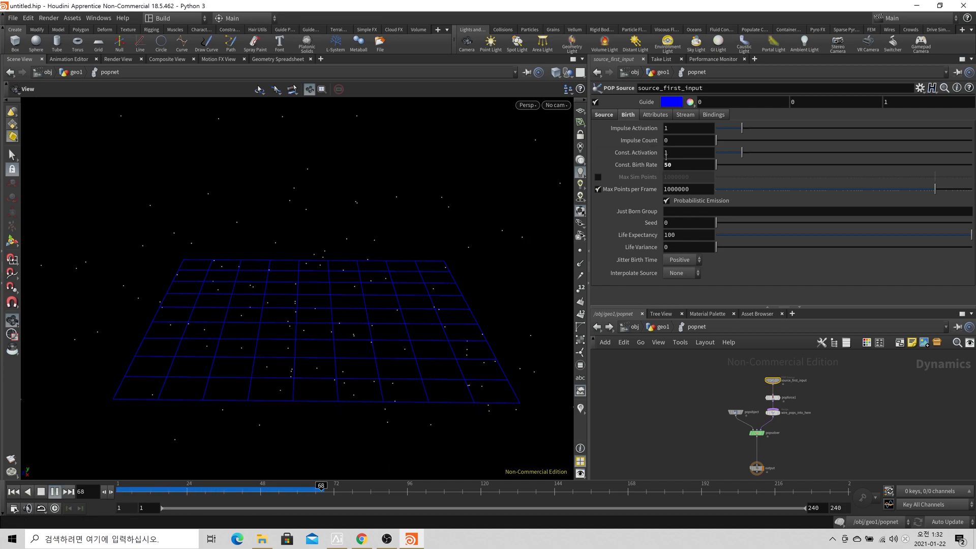
pyautogui.click(41, 492)
pyautogui.click(14, 491)
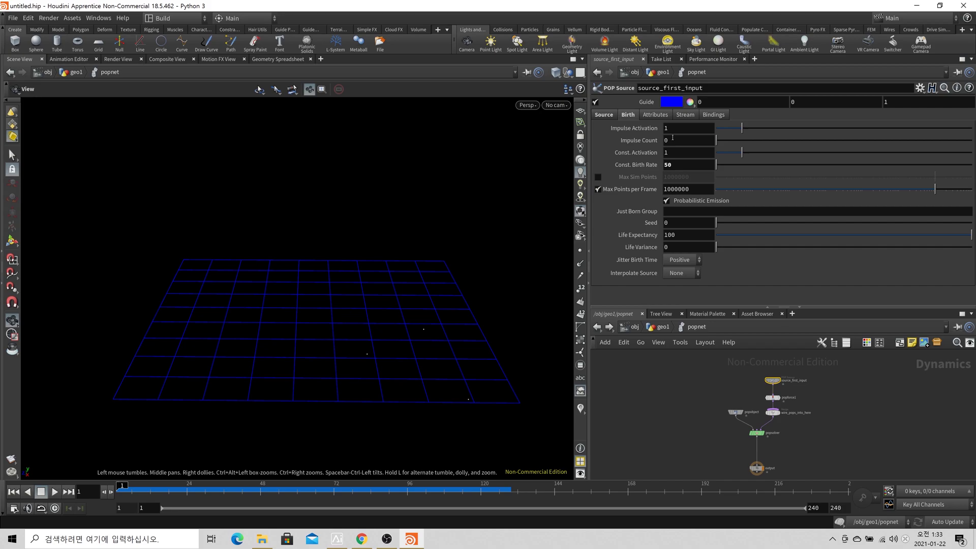
# Step: Set the Life Expectancy of source_first_input to 2
pyautogui.click(672, 234)
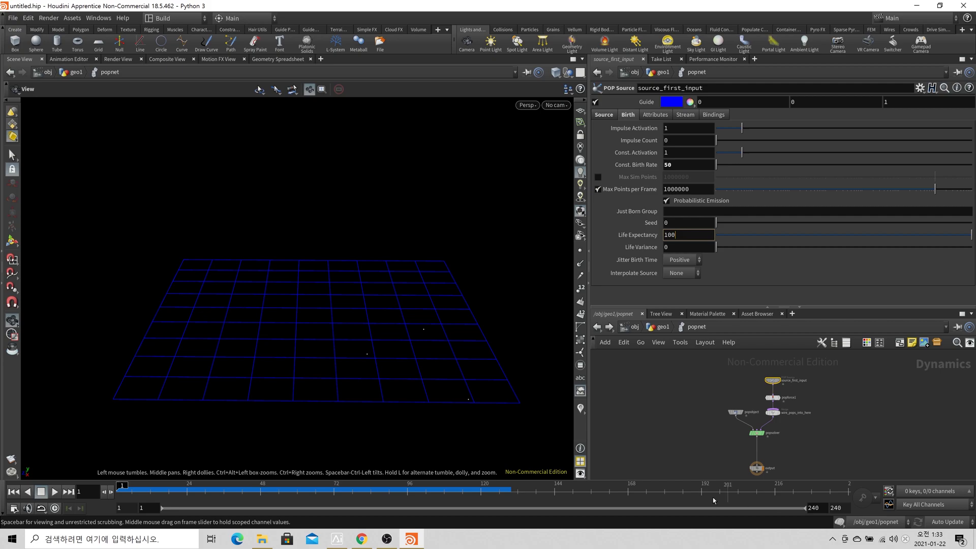
pyautogui.write('.1')
pyautogui.moveTo(683, 235)
pyautogui.mouseDown()
pyautogui.moveTo(672, 238)
pyautogui.moveTo(680, 244)
pyautogui.mouseUp()
pyautogui.press('BackSpace')
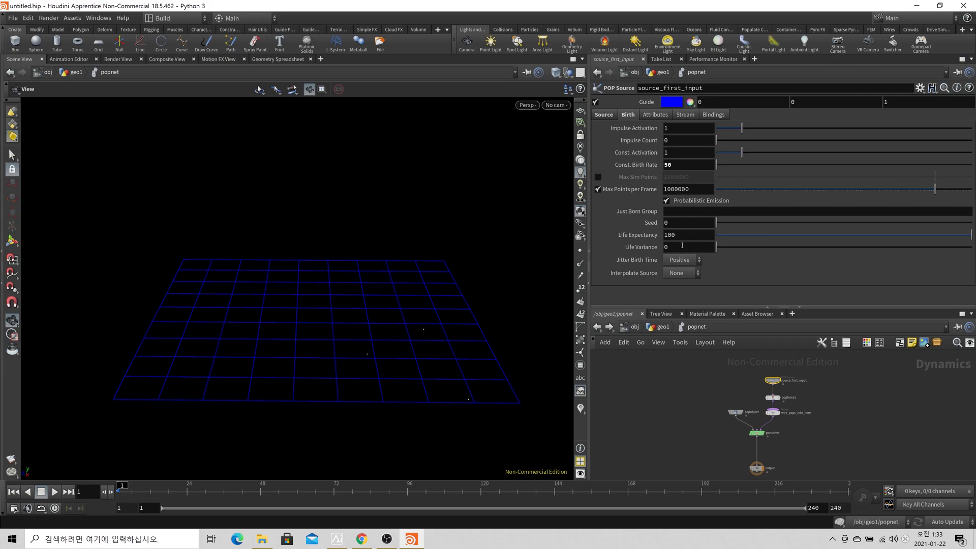
pyautogui.press('BackSpace')
pyautogui.press('BackSpace')
pyautogui.press('BackSpace')
pyautogui.write('2')
pyautogui.press('Return')
# Step: Play the simulation to watch the particles expire, and return to the first frame
pyautogui.moveTo(471, 349); pyautogui.dragTo(299, 360, button='right')
pyautogui.click(54, 491)
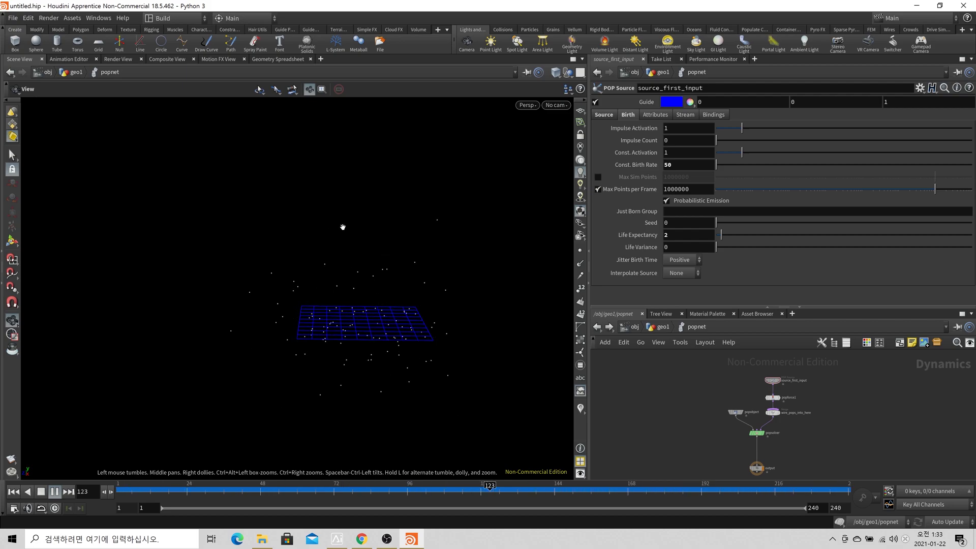
pyautogui.click(41, 492)
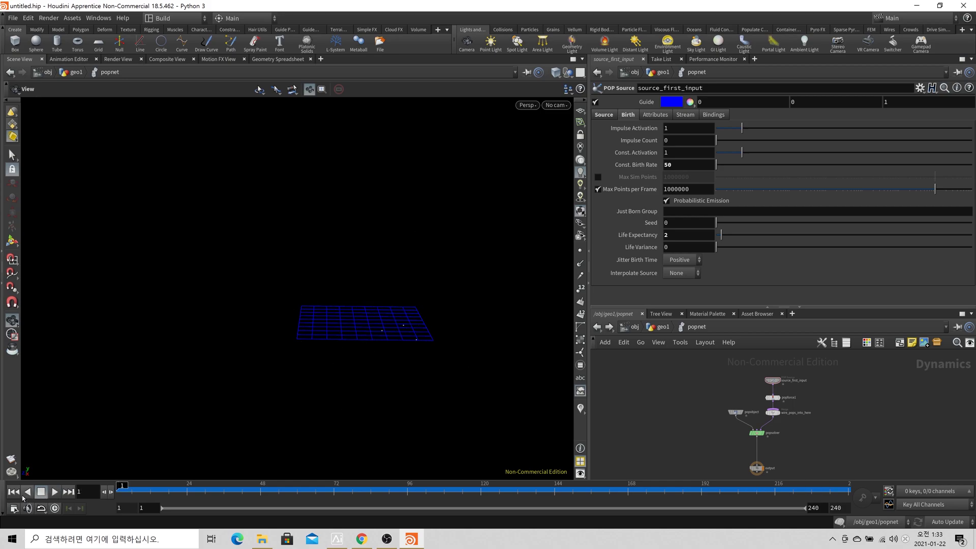
pyautogui.moveTo(352, 254); pyautogui.dragTo(488, 301)
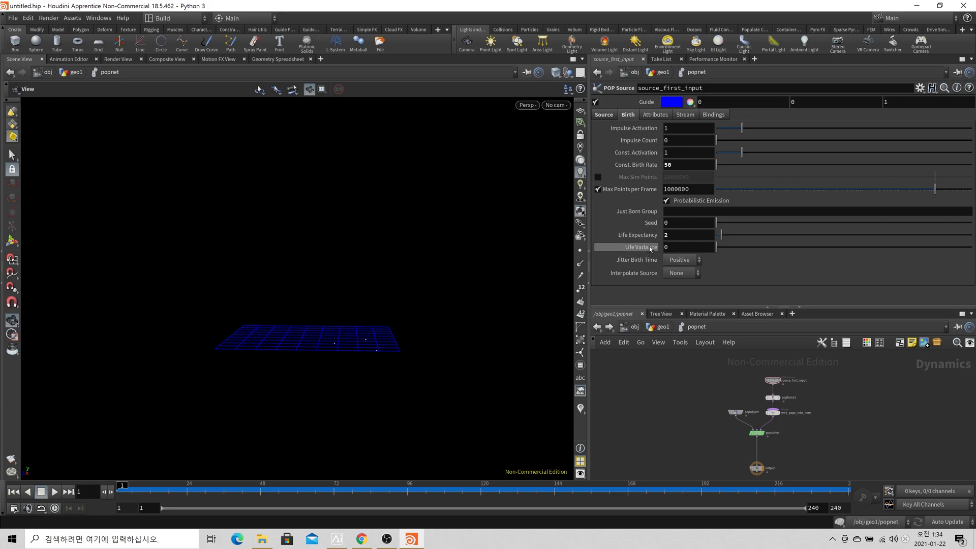
# Step: Set the Life Variance to 1, play the simulation, and stop it
pyautogui.moveTo(651, 249)
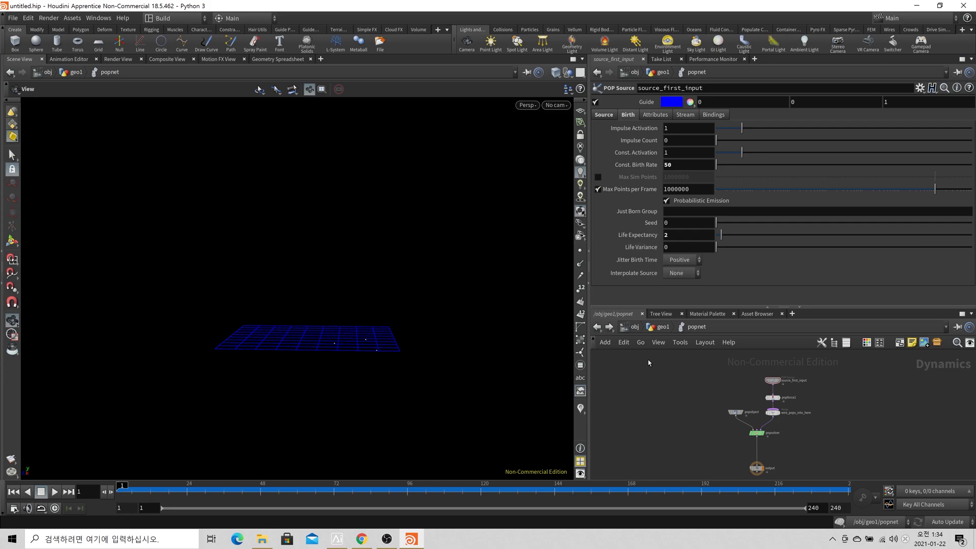
pyautogui.scroll(3, 486, 305)
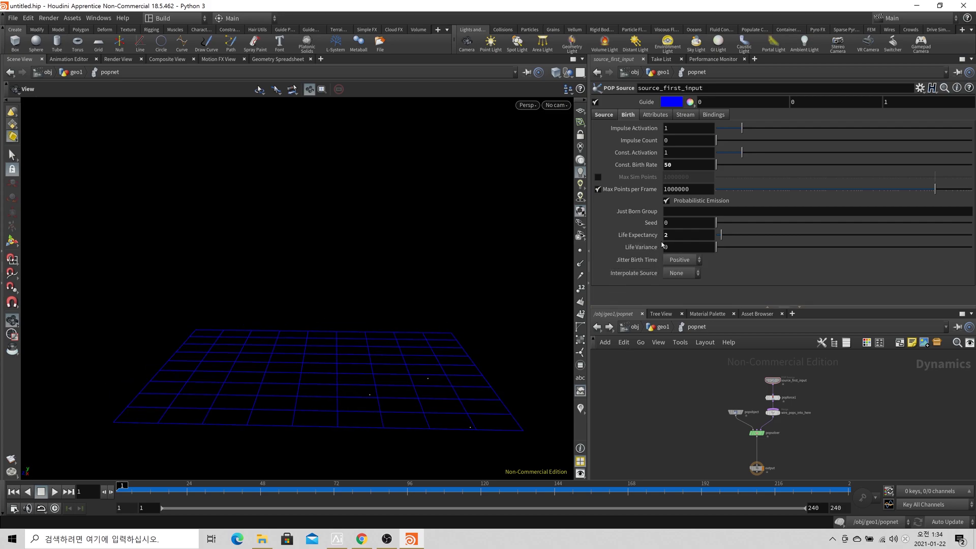
pyautogui.write('1')
pyautogui.press('Return')
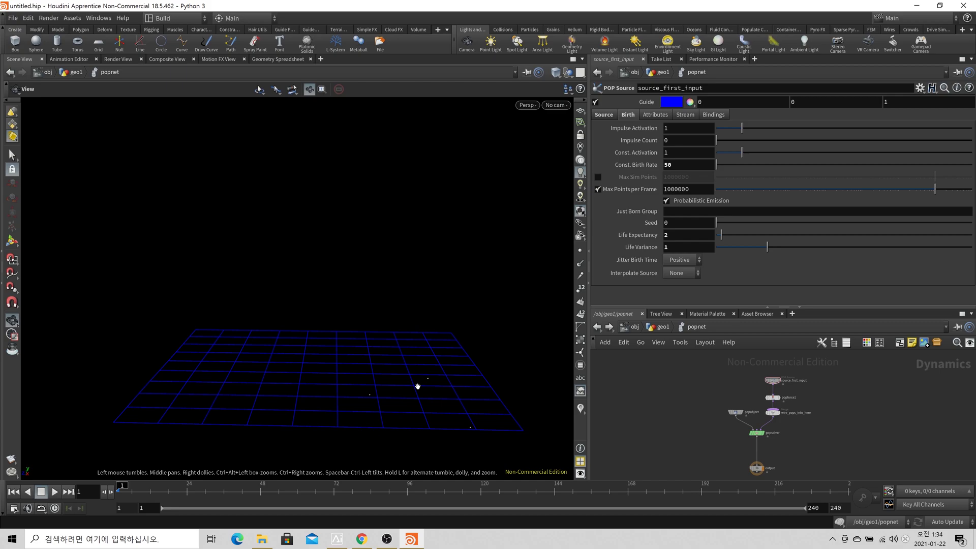
pyautogui.scroll(-5, 317, 344)
pyautogui.click(55, 491)
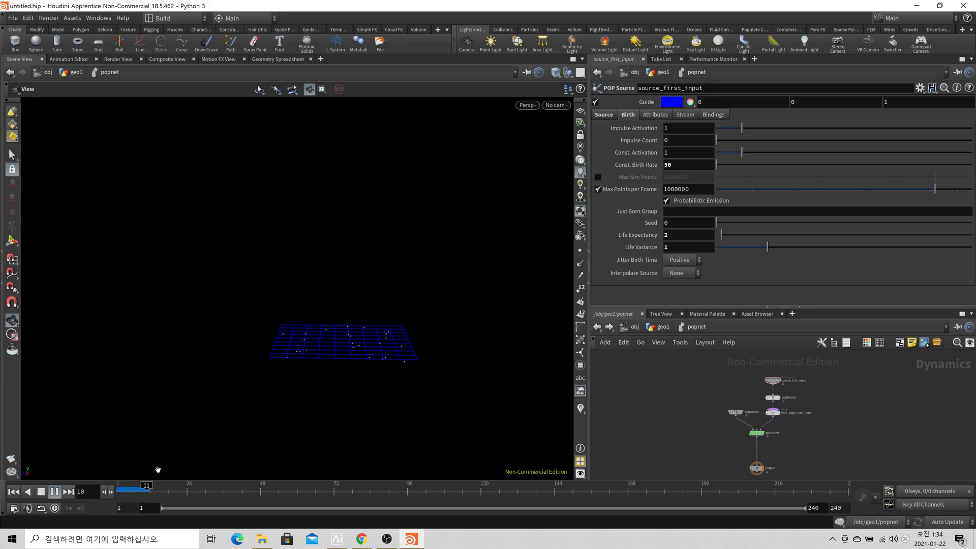
pyautogui.moveTo(376, 360); pyautogui.dragTo(294, 366)
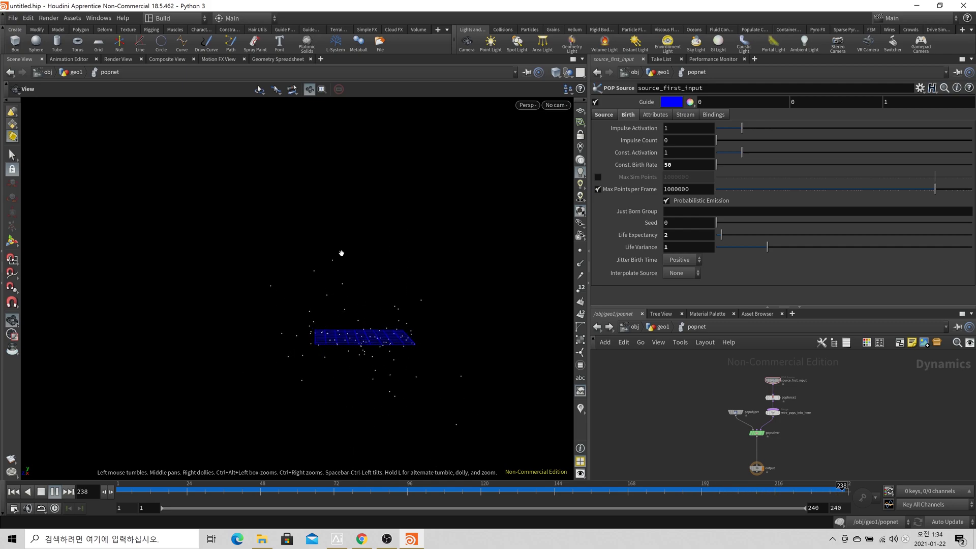
pyautogui.click(40, 491)
# Step: Set the Life Variance to 2, and play the simulation before rewinding to the first frame
pyautogui.click(689, 247)
pyautogui.write('2')
pyautogui.press('Return')
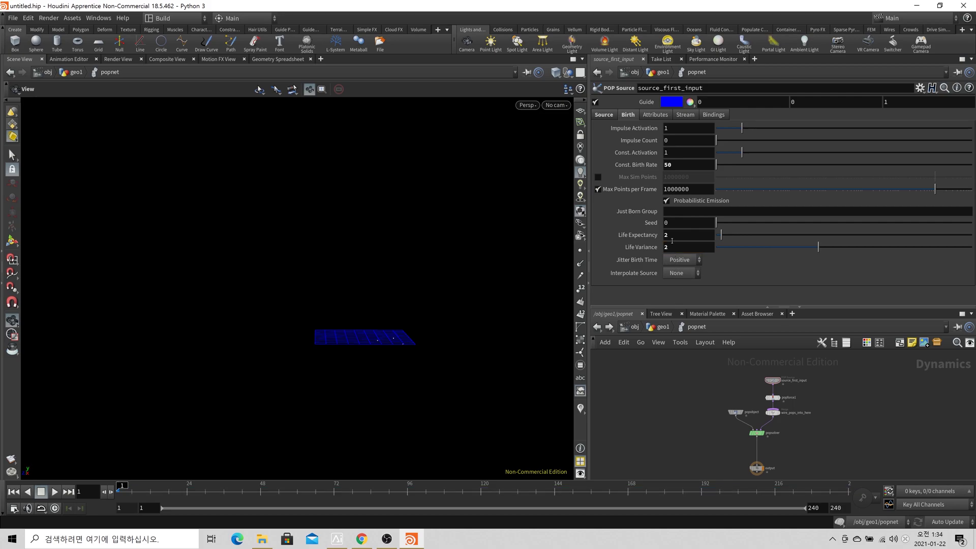
pyautogui.scroll(3, 346, 327)
pyautogui.click(55, 493)
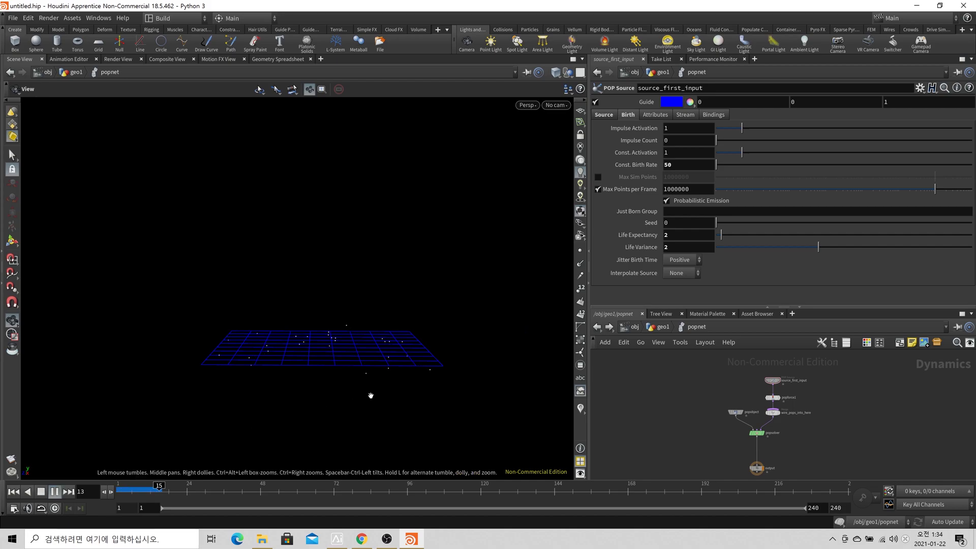
pyautogui.moveTo(254, 381); pyautogui.dragTo(318, 305)
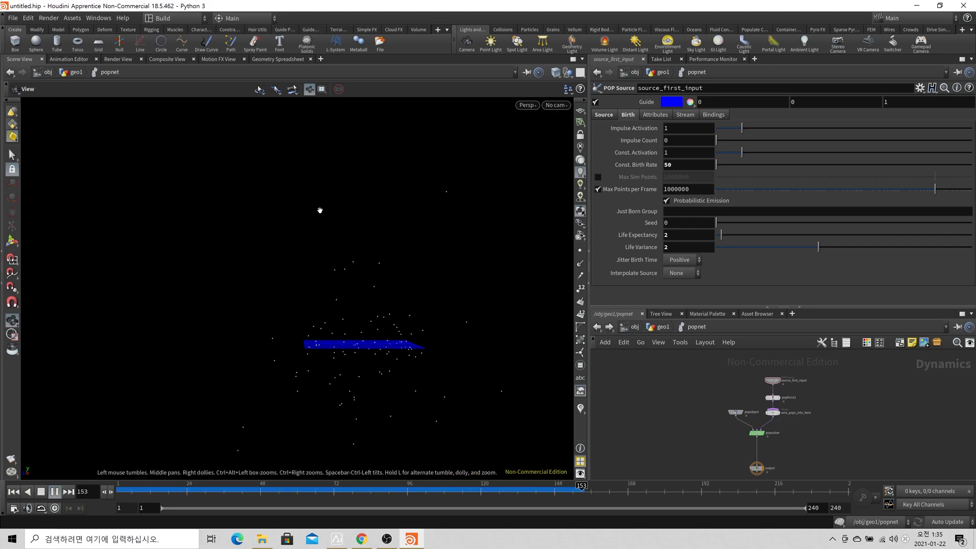
pyautogui.moveTo(388, 320); pyautogui.dragTo(457, 308)
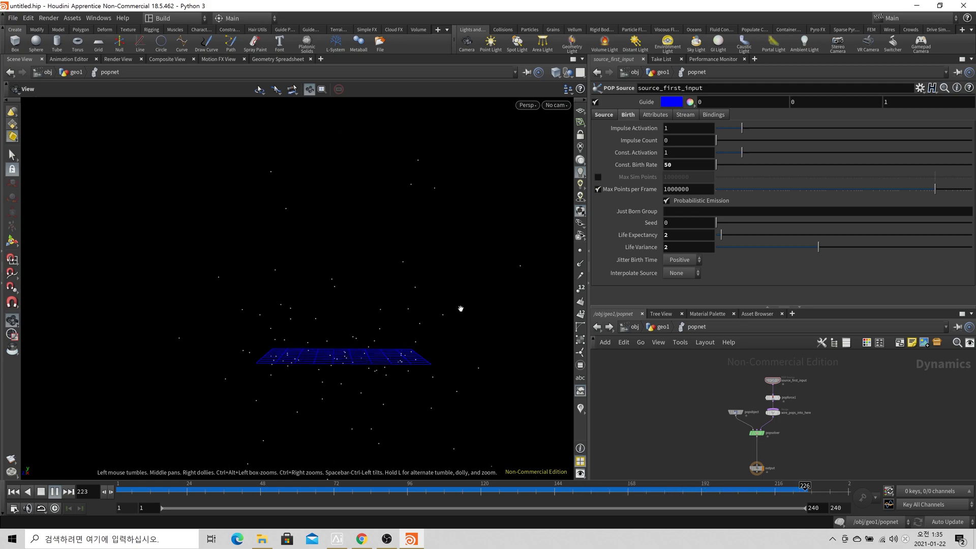
pyautogui.click(41, 493)
pyautogui.click(16, 493)
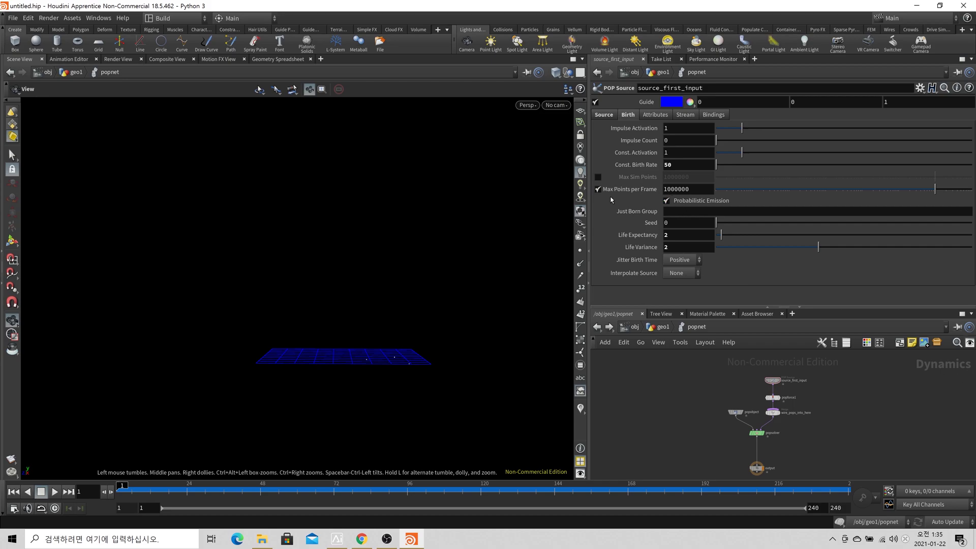
# Step: Enable Max Sim Points with a value of 10, and play the simulation before rewinding to the first frame
pyautogui.doubleClick(676, 189)
pyautogui.click(598, 177)
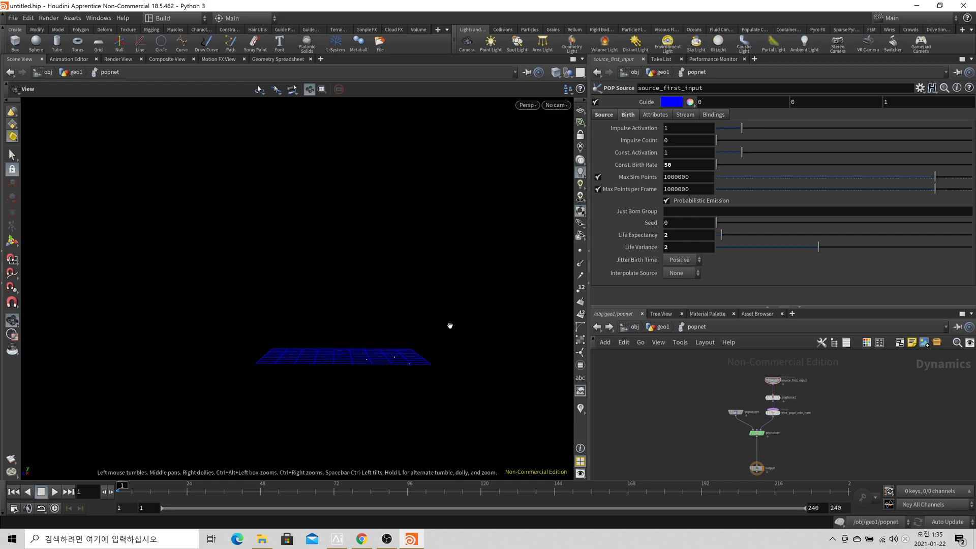
pyautogui.moveTo(692, 176); pyautogui.dragTo(635, 188)
pyautogui.moveTo(670, 177); pyautogui.dragTo(690, 177)
pyautogui.press('BackSpace')
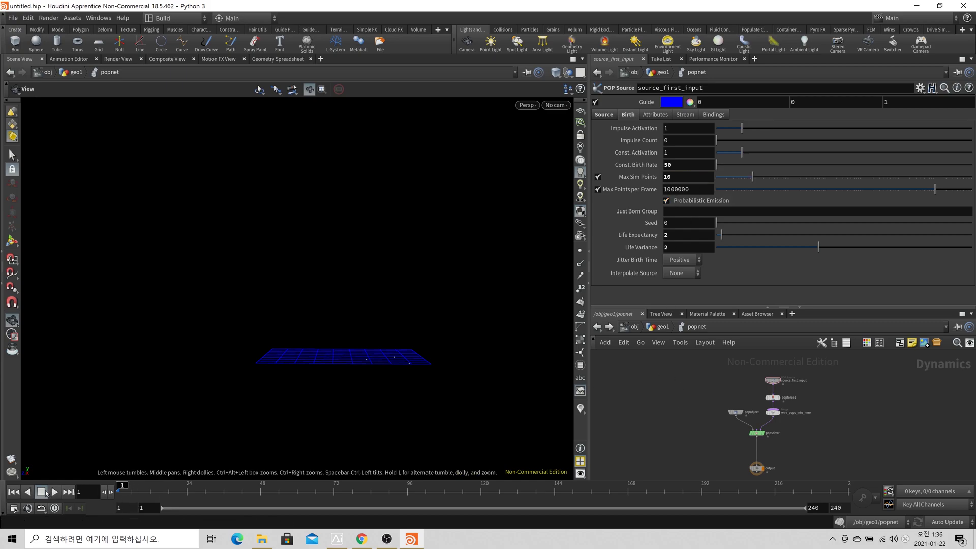
pyautogui.click(55, 492)
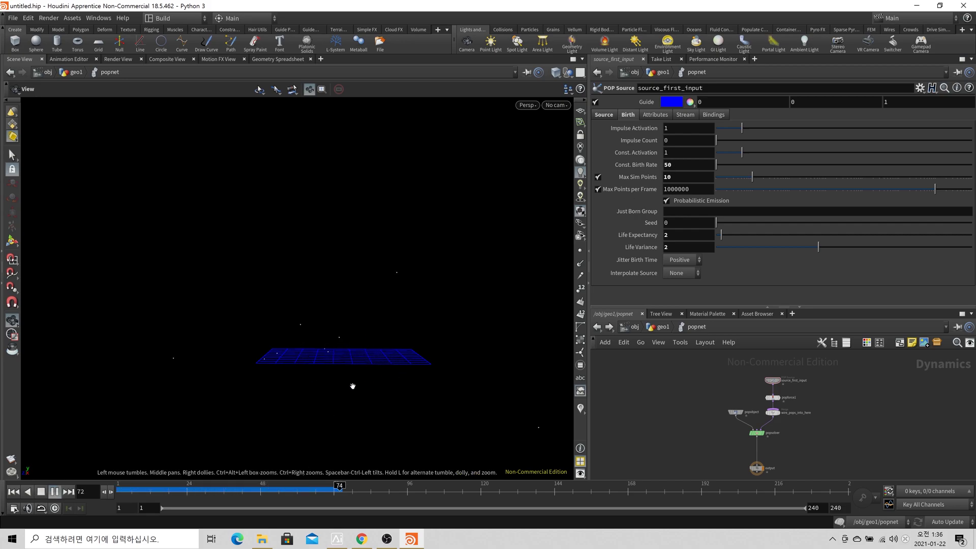
pyautogui.click(14, 492)
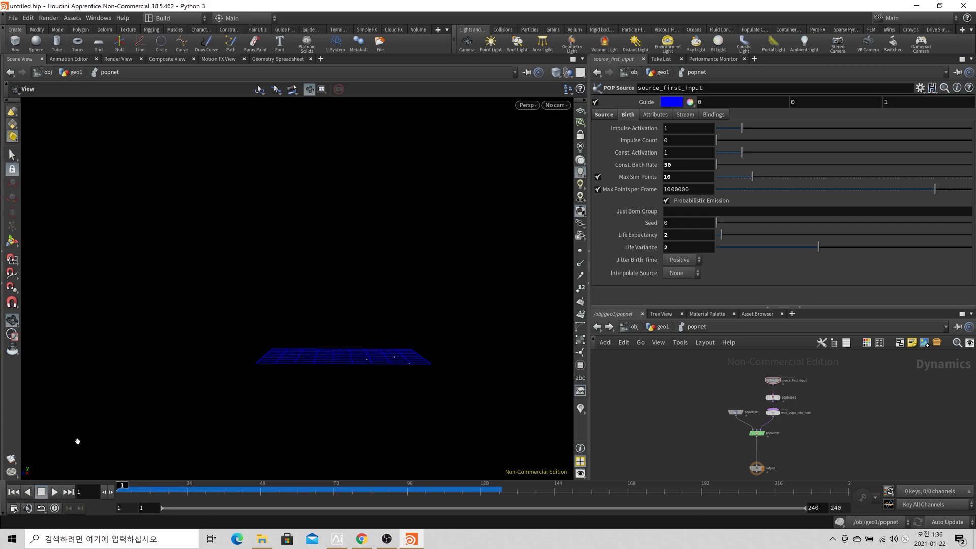
# Step: Disable Max Sim Points, set Max Points per Frame to 1, and play the simulation before rewinding to the first frame
pyautogui.click(597, 177)
pyautogui.doubleClick(711, 192)
pyautogui.write('1')
pyautogui.press('Return')
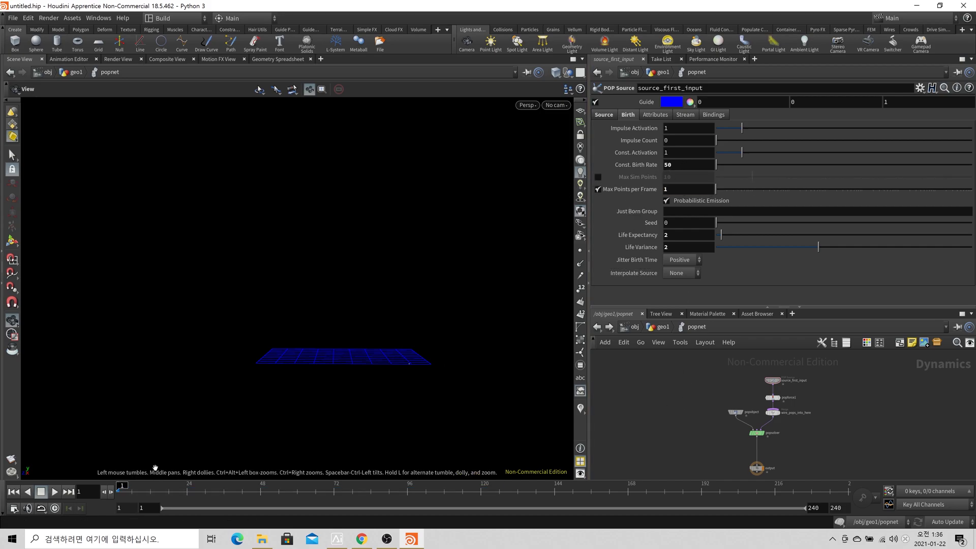
pyautogui.click(55, 491)
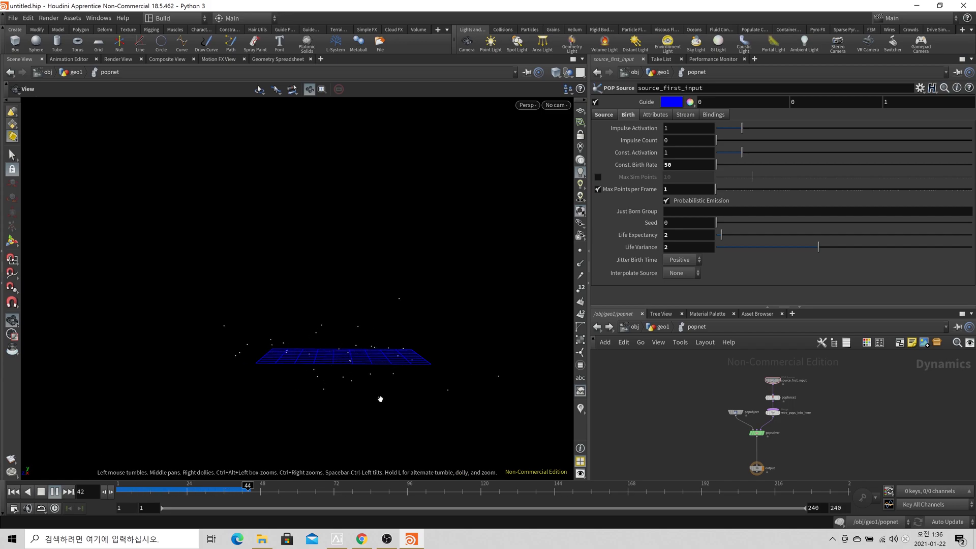
pyautogui.click(15, 492)
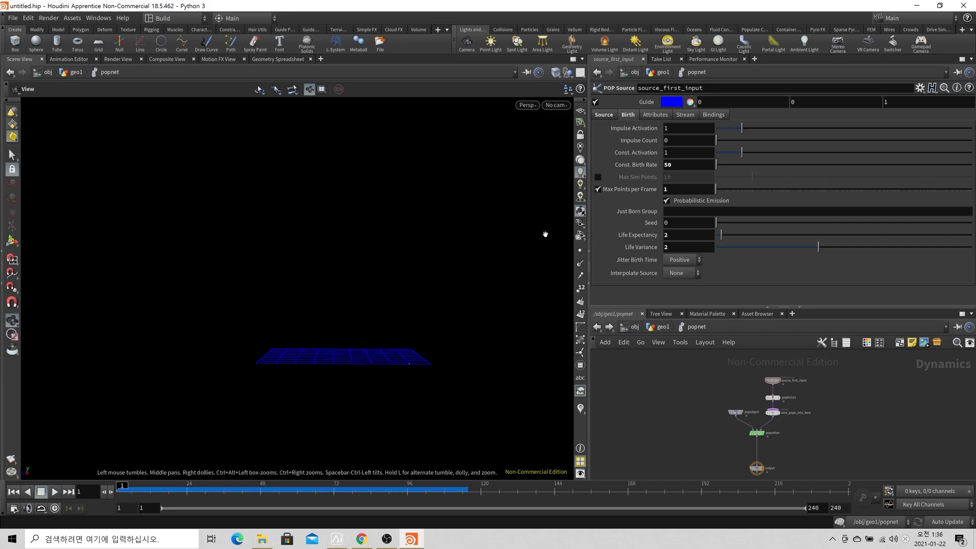
# Step: Revert Max Points per Frame to its default value and show the Attributes settings of source_first_input
pyautogui.rightClick(644, 191)
pyautogui.click(682, 364)
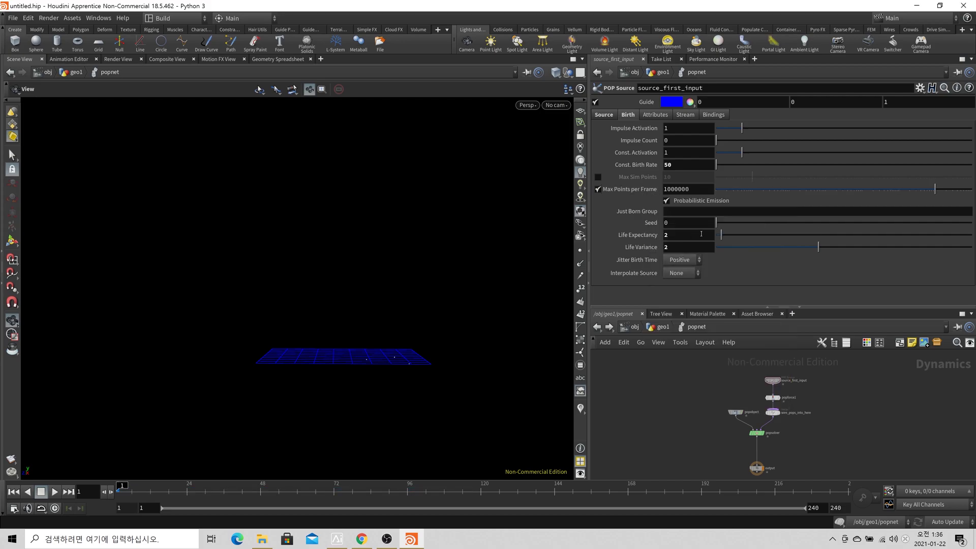
pyautogui.click(655, 115)
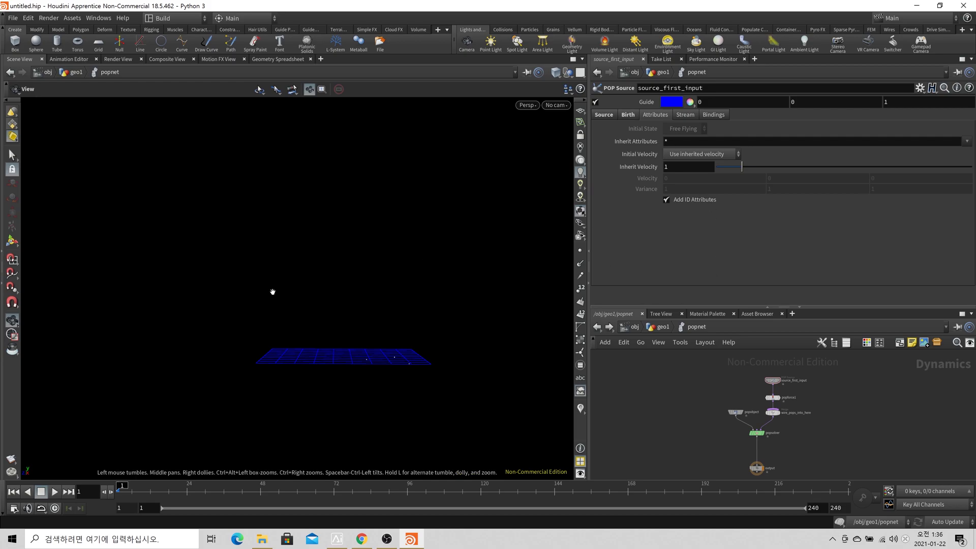
# Step: Return to the geo1 network, move the popnet node further below grid2, and go up to the object level
pyautogui.click(662, 328)
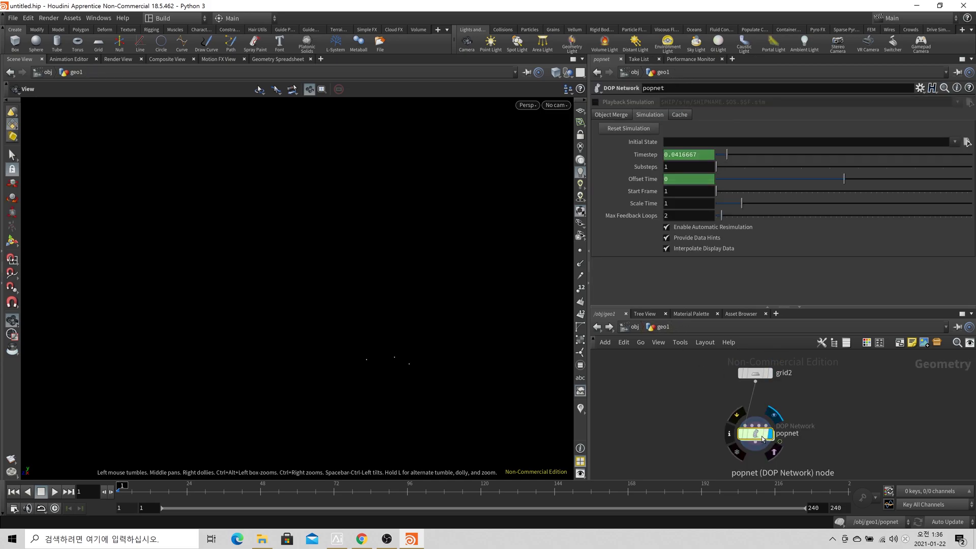
pyautogui.moveTo(762, 438); pyautogui.dragTo(762, 459)
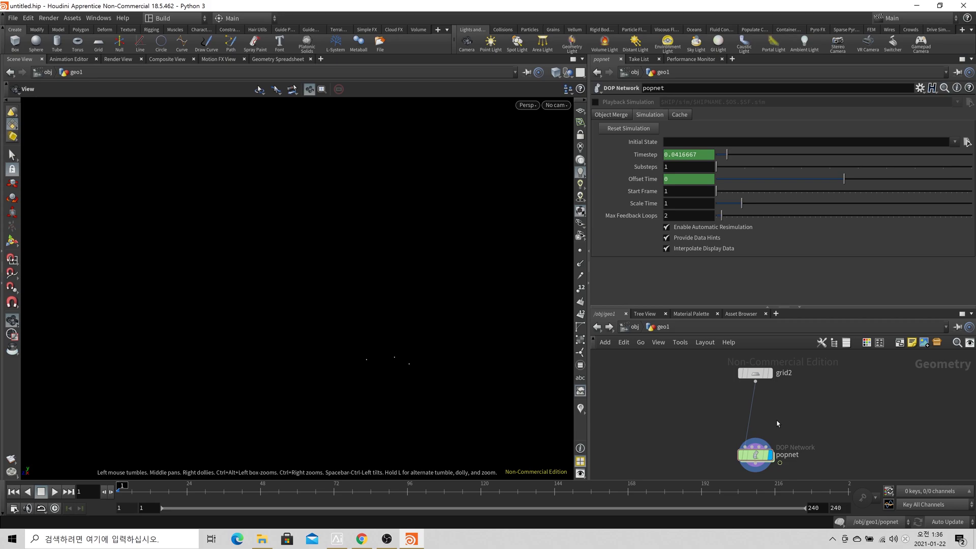
pyautogui.press('u')
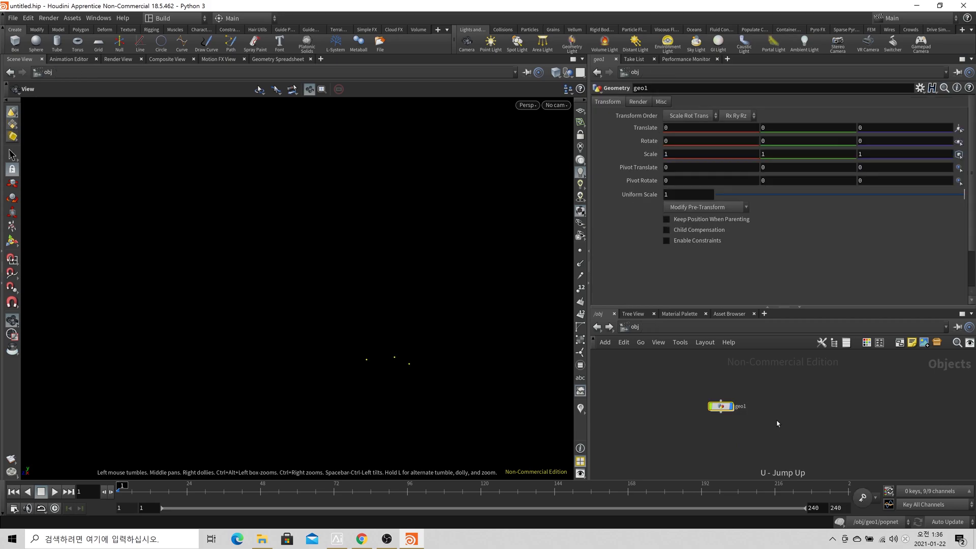
# Step: Add an Attribute Create node inside geo1 and insert it into the wire between grid2 and popnet
pyautogui.press('i')
pyautogui.press('Tab')
pyautogui.write('attrib')
pyautogui.press('Return')
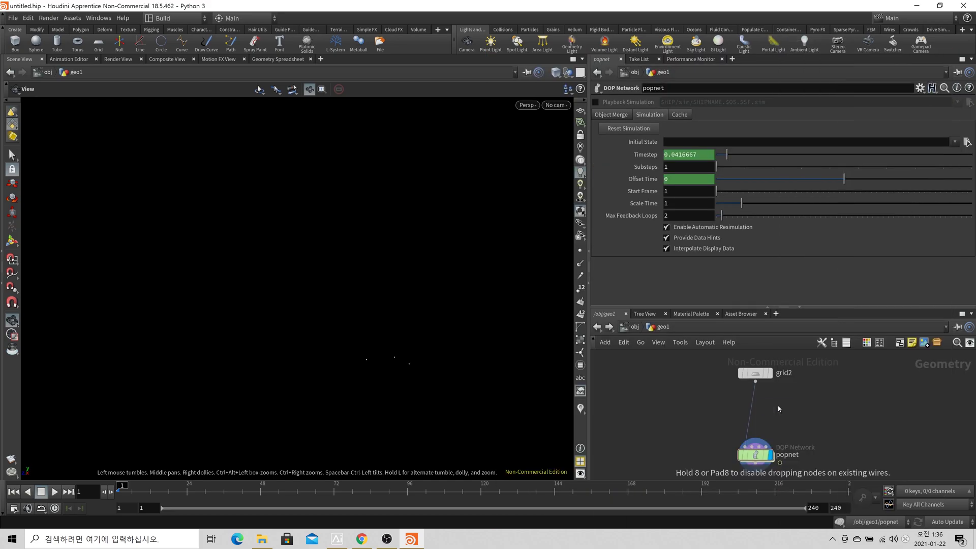
pyautogui.click(777, 406)
pyautogui.moveTo(778, 408); pyautogui.dragTo(755, 417)
# Step: Name the attribute v, set its type to Vector, and enter a value for its first component
pyautogui.doubleClick(702, 152)
pyautogui.write('v')
pyautogui.press('Return')
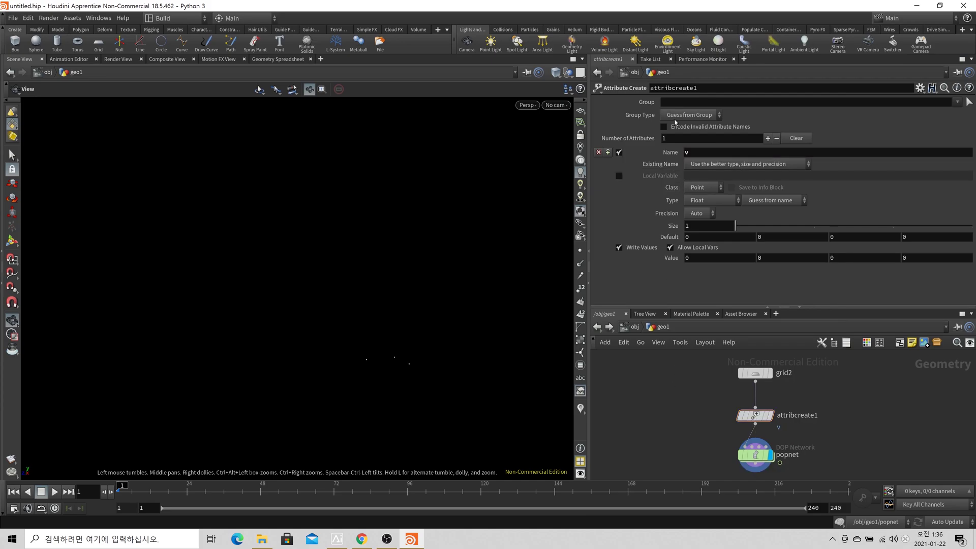
pyautogui.click(699, 202)
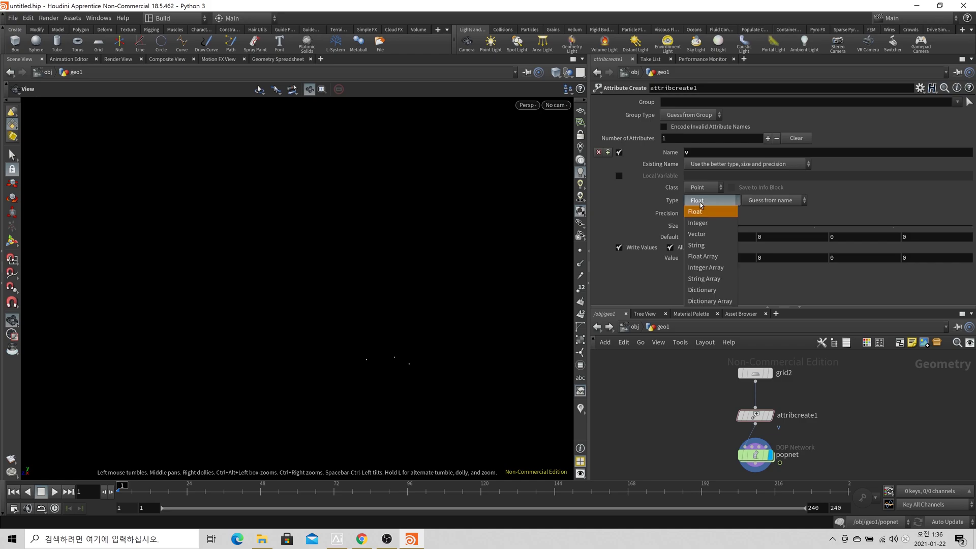
pyautogui.click(713, 242)
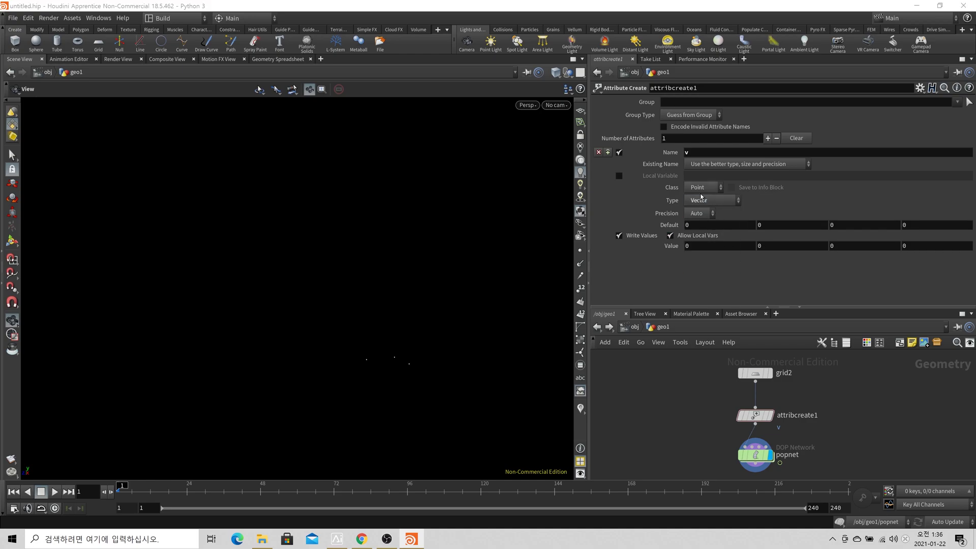
pyautogui.click(704, 246)
pyautogui.press('Return')
# Step: Go into popnet and play the simulation with Initial Velocity set to Use inherited velocity
pyautogui.doubleClick(756, 458)
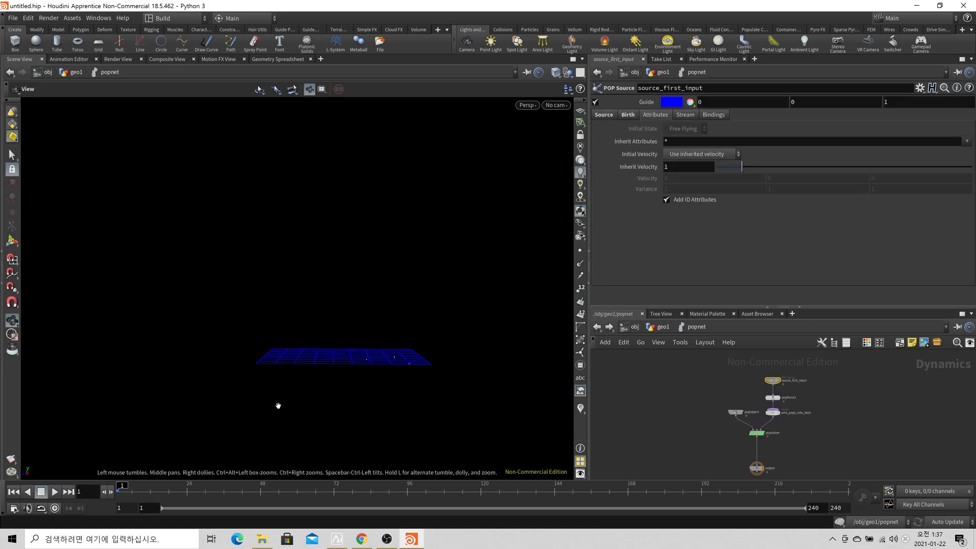
pyautogui.click(54, 491)
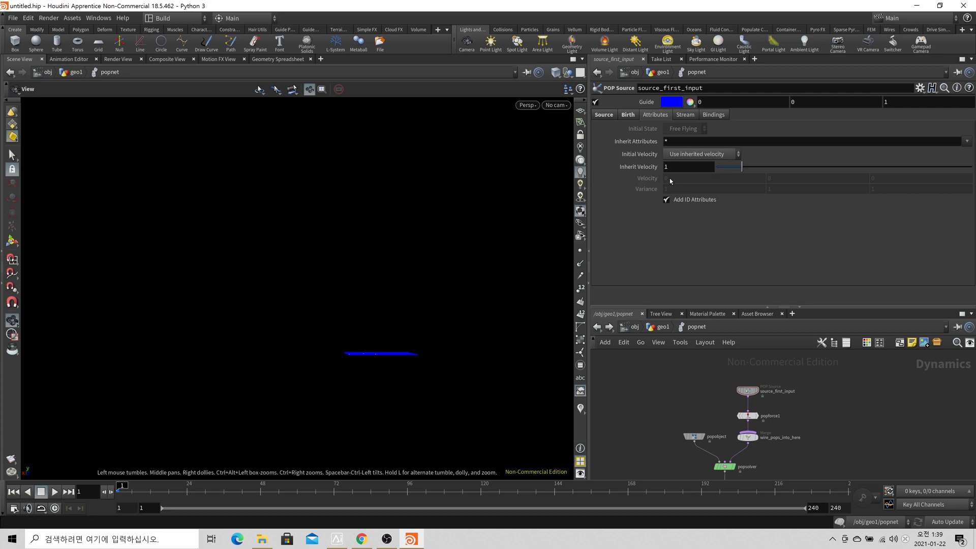
pyautogui.click(54, 491)
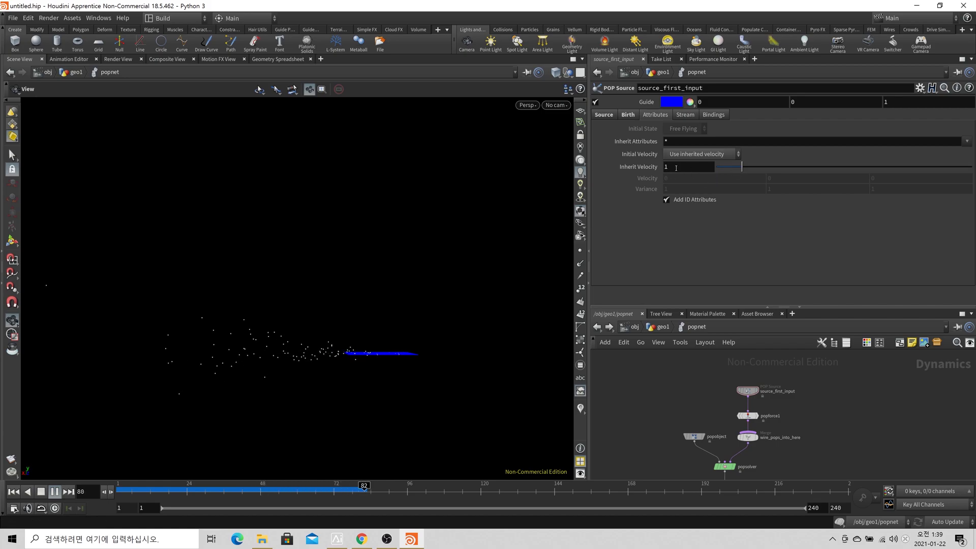
# Step: Compare Inherit Velocity values of 0.189, 0 and 19 on source_first_input during playback, checking attribcreate1 in geo1 in between
pyautogui.moveTo(741, 168); pyautogui.dragTo(721, 168)
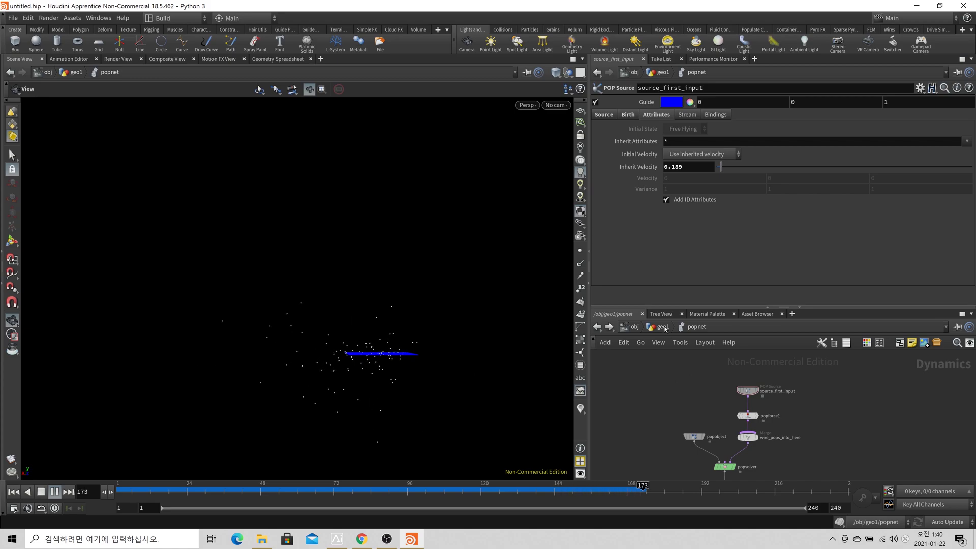
pyautogui.press('u')
pyautogui.click(756, 415)
pyautogui.doubleClick(757, 462)
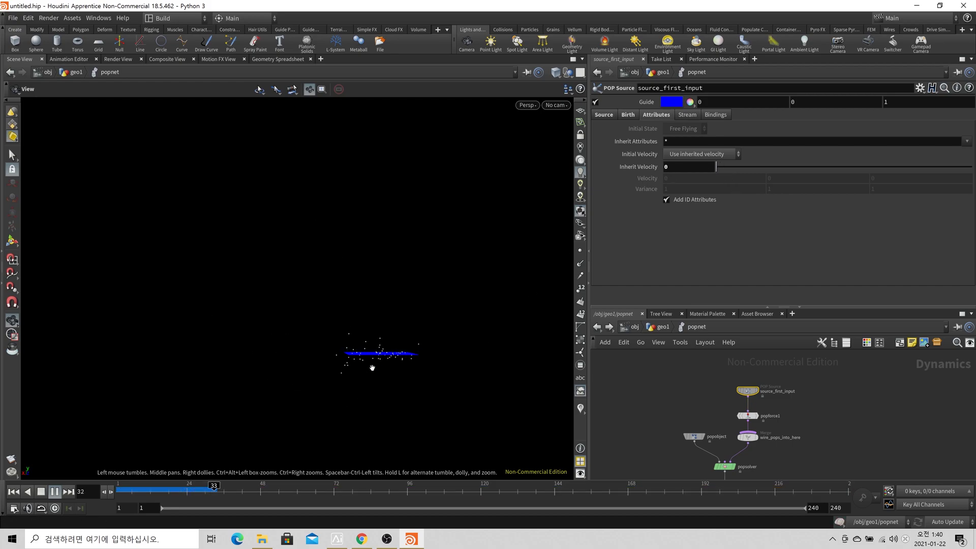
pyautogui.moveTo(705, 166); pyautogui.dragTo(736, 153, button='middle')
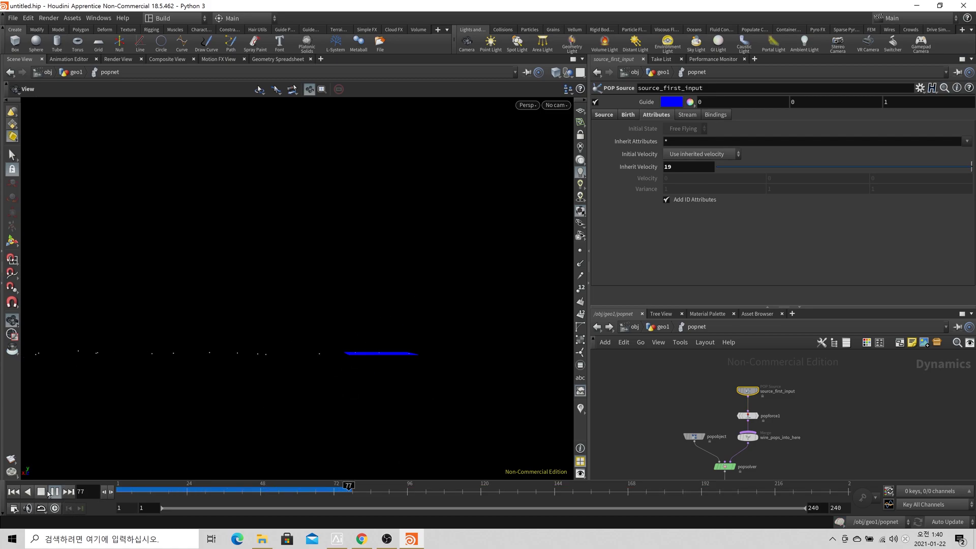
# Step: Switch Initial Velocity on source_first_input to Set initial velocity, watch the particles, and stop playback
pyautogui.click(694, 155)
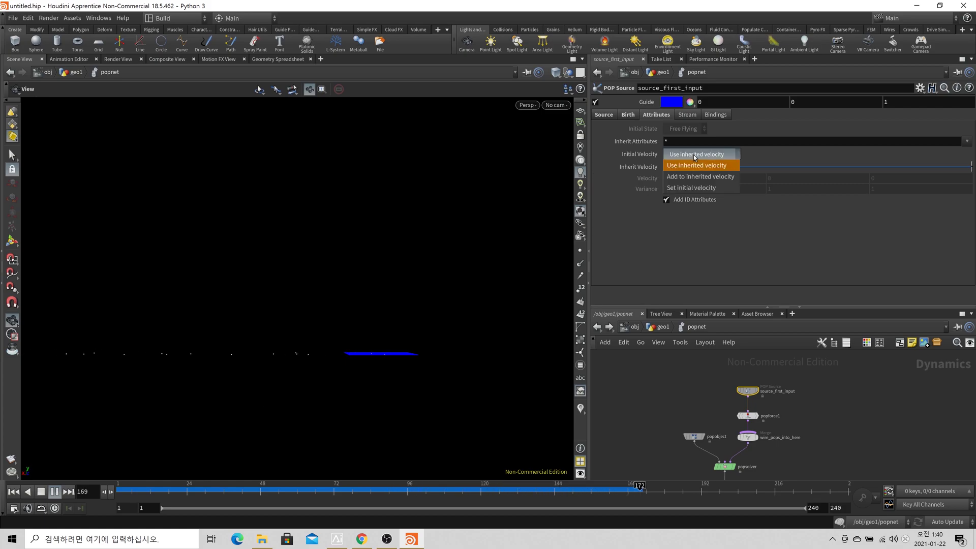
pyautogui.click(690, 187)
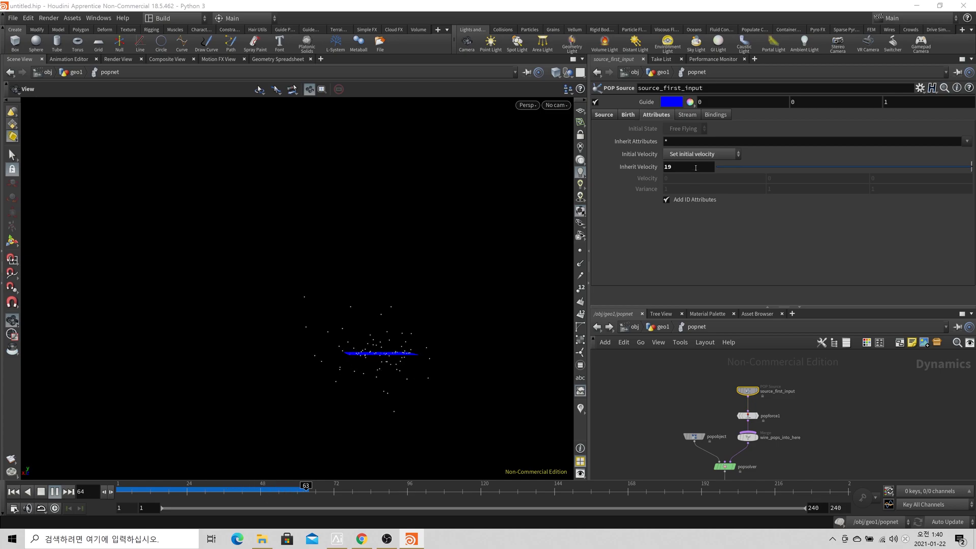
pyautogui.click(43, 492)
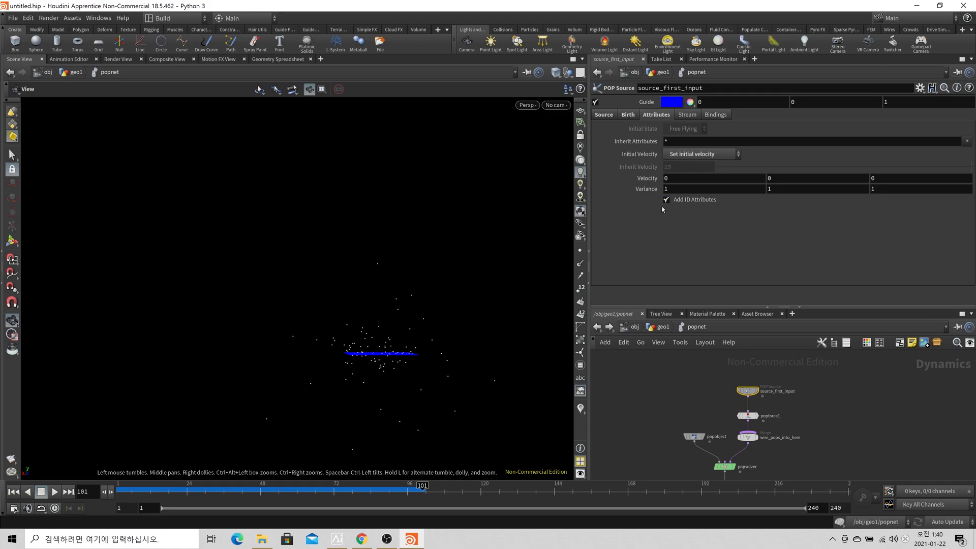
# Step: Set the Y component of Velocity to 5 and play the simulation from the first frame before rewinding it
pyautogui.click(821, 180)
pyautogui.write('5')
pyautogui.press('Return')
pyautogui.click(15, 490)
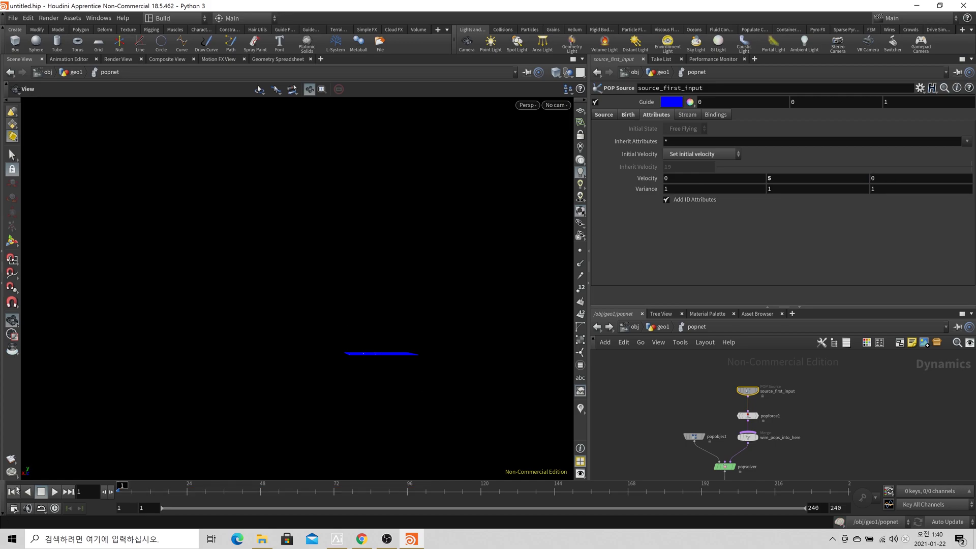
pyautogui.click(60, 491)
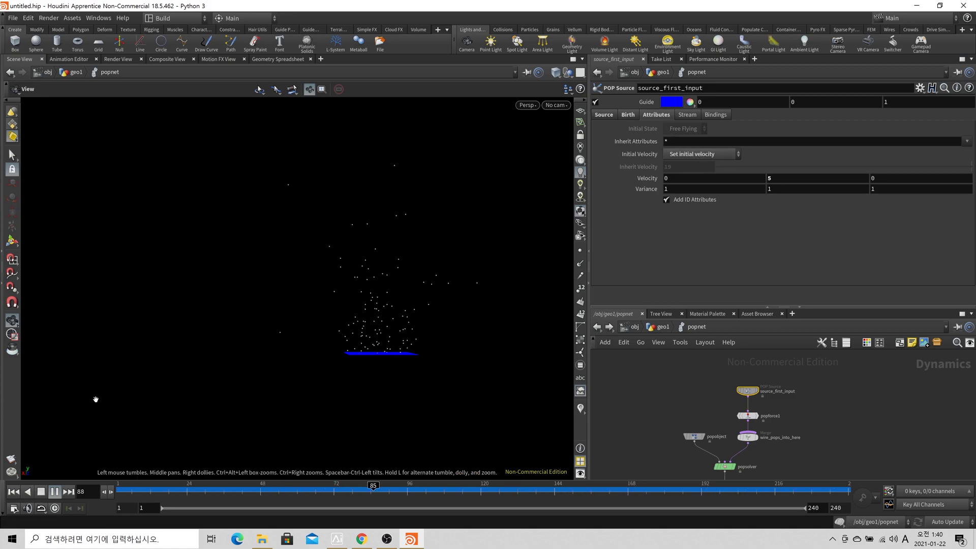
pyautogui.hotkey('ctrl', 'Up')
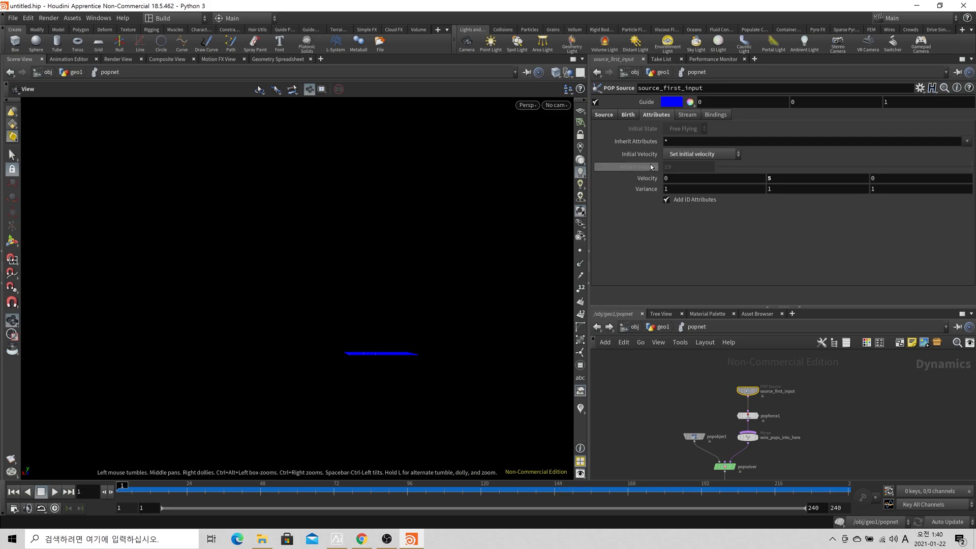
# Step: Set Initial Velocity to Add to inherited velocity with Inherit Velocity at 1, and play the simulation before rewinding it
pyautogui.click(681, 154)
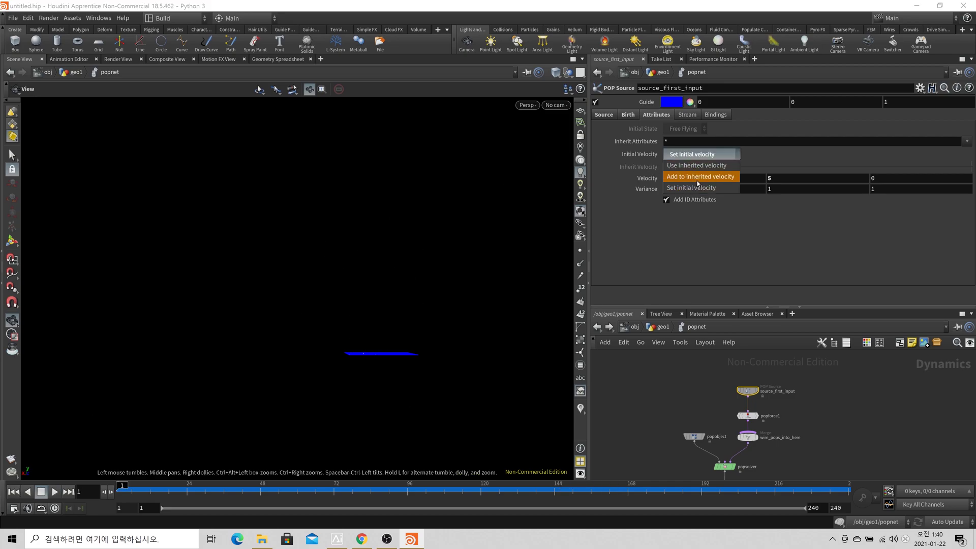
pyautogui.click(697, 178)
pyautogui.press('BackSpace')
pyautogui.press('Tab')
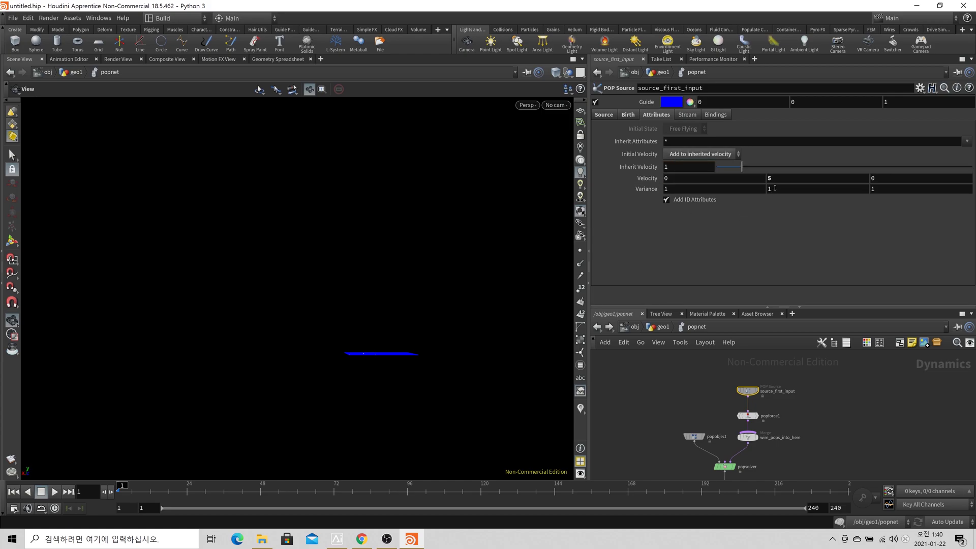
pyautogui.click(55, 492)
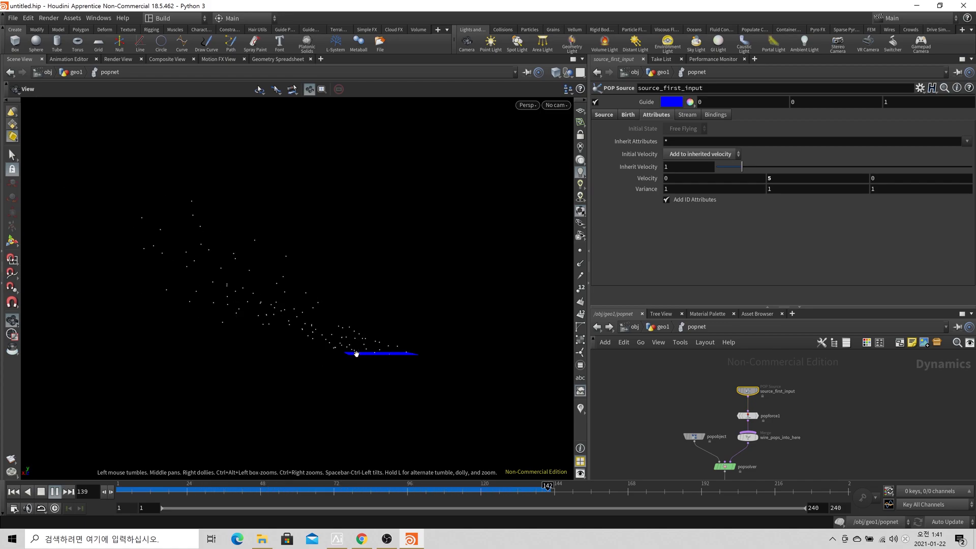
pyautogui.click(54, 491)
pyautogui.click(13, 491)
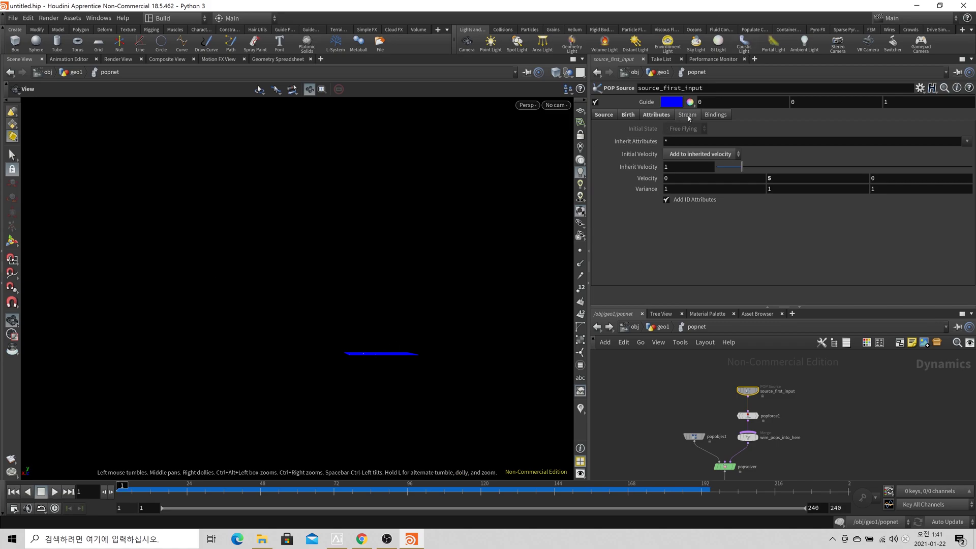
# Step: Examine the Stream and Bindings settings of source_first_input
pyautogui.click(716, 115)
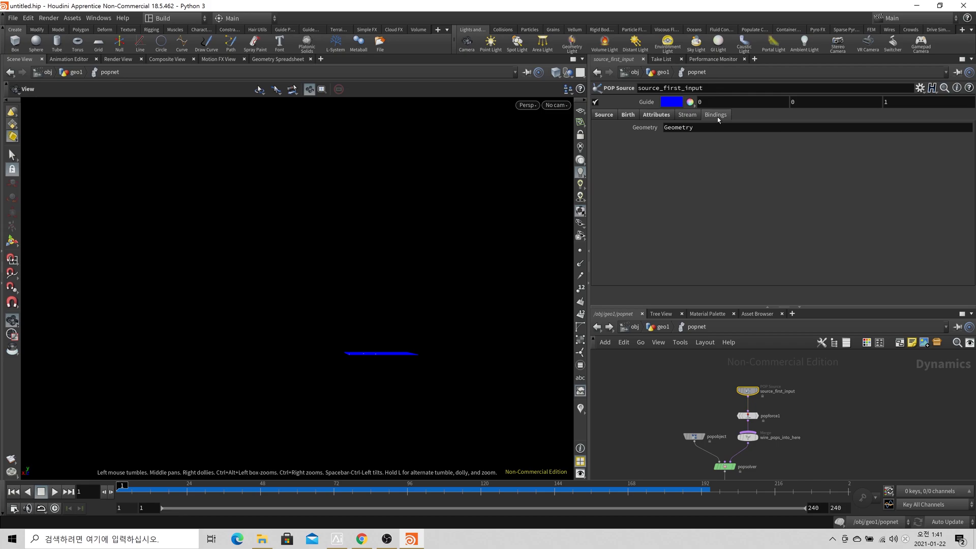
pyautogui.click(694, 115)
pyautogui.click(714, 116)
pyautogui.press('h')
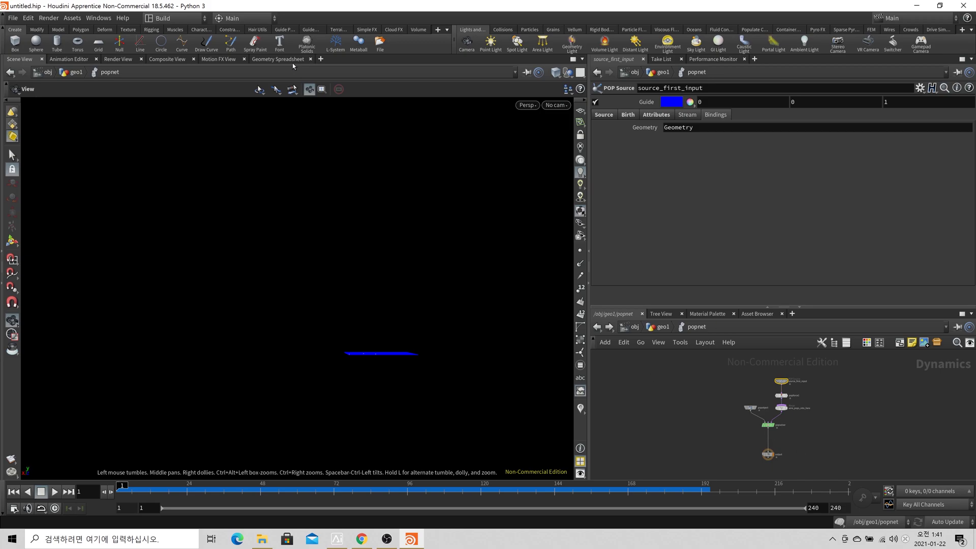
# Step: Open the Geometry Spreadsheet, select the output node, and show the properties of popnet and popobject
pyautogui.click(278, 59)
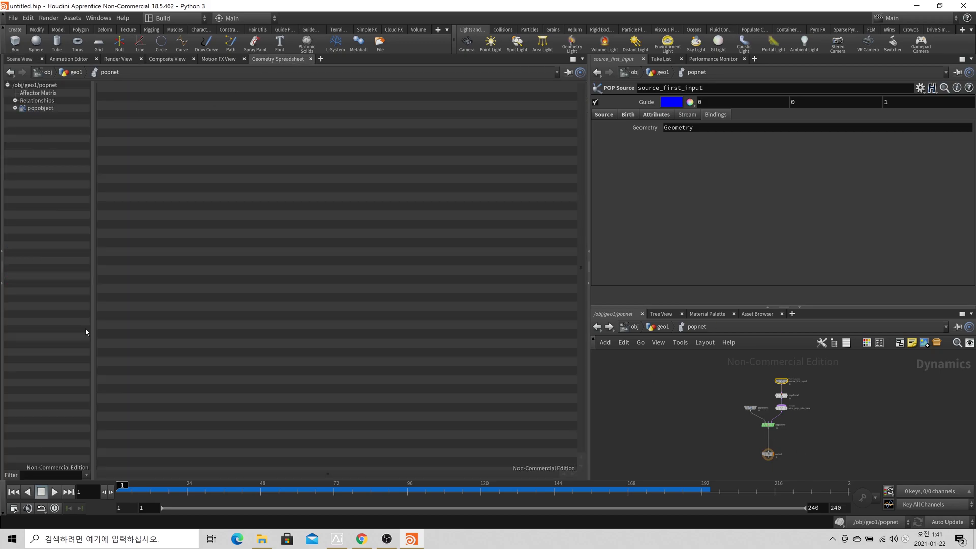
pyautogui.moveTo(726, 387); pyautogui.dragTo(807, 403)
pyautogui.moveTo(741, 417); pyautogui.dragTo(823, 456)
pyautogui.moveTo(817, 467); pyautogui.dragTo(648, 441)
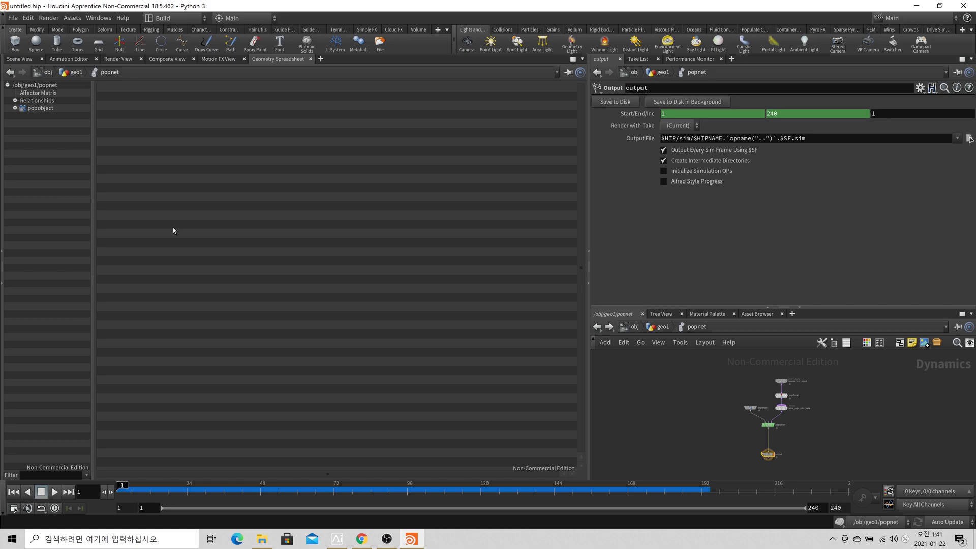
pyautogui.click(51, 85)
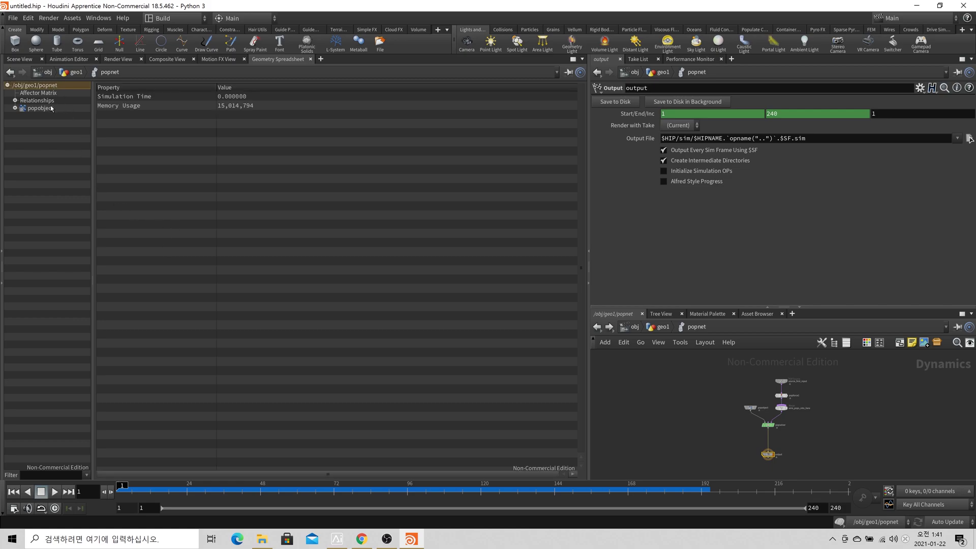
pyautogui.click(49, 109)
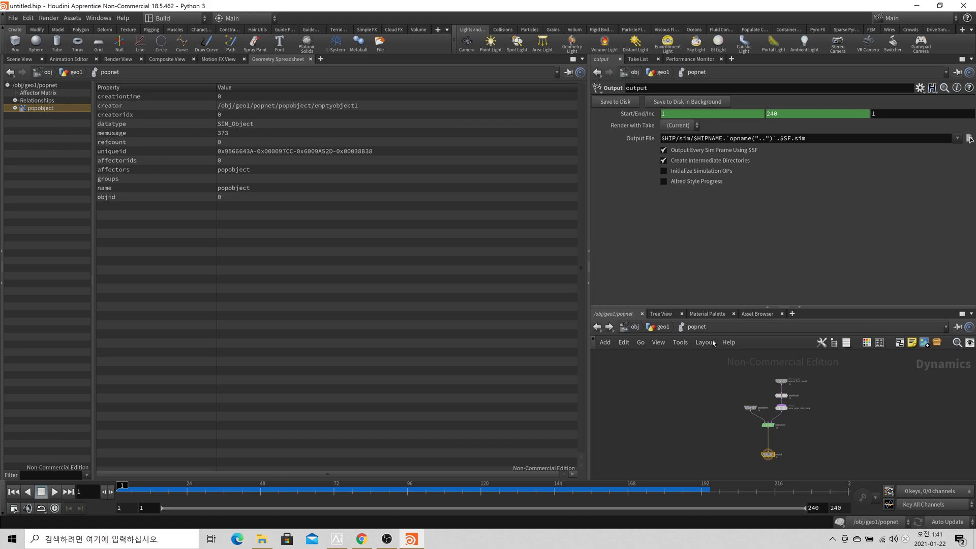
# Step: Expand popobject with the output node selected and examine all point attribute columns of its Geometry data
pyautogui.click(779, 381)
pyautogui.click(766, 454)
pyautogui.click(15, 108)
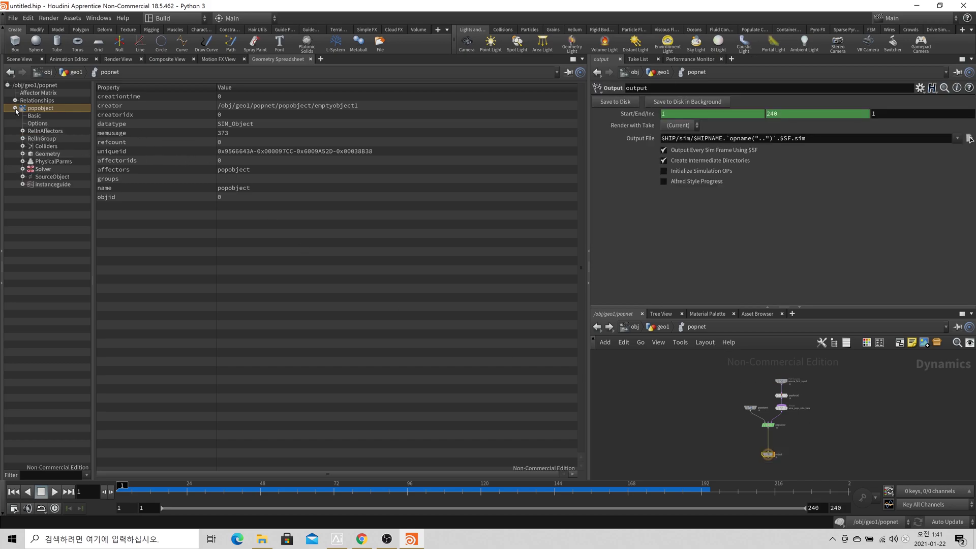
pyautogui.click(47, 154)
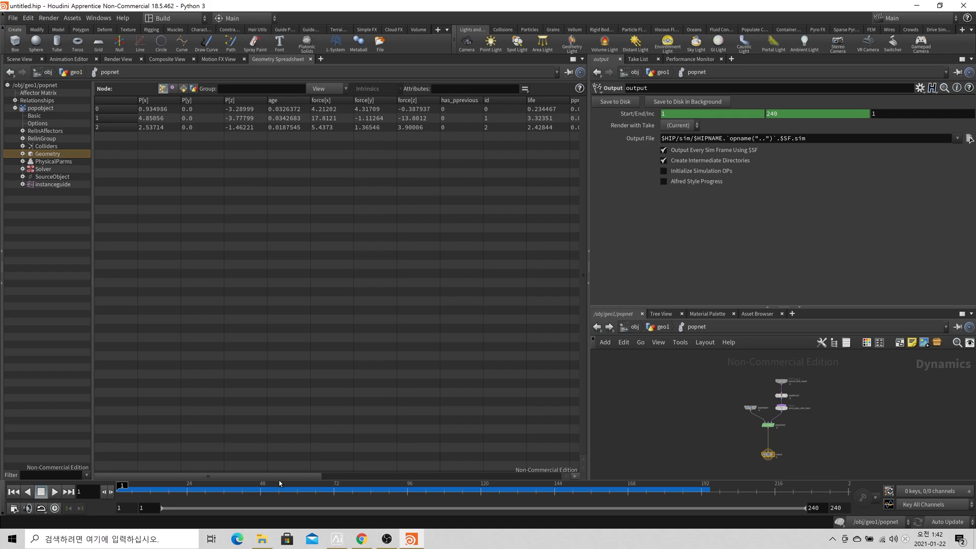
pyautogui.moveTo(279, 476); pyautogui.dragTo(518, 467)
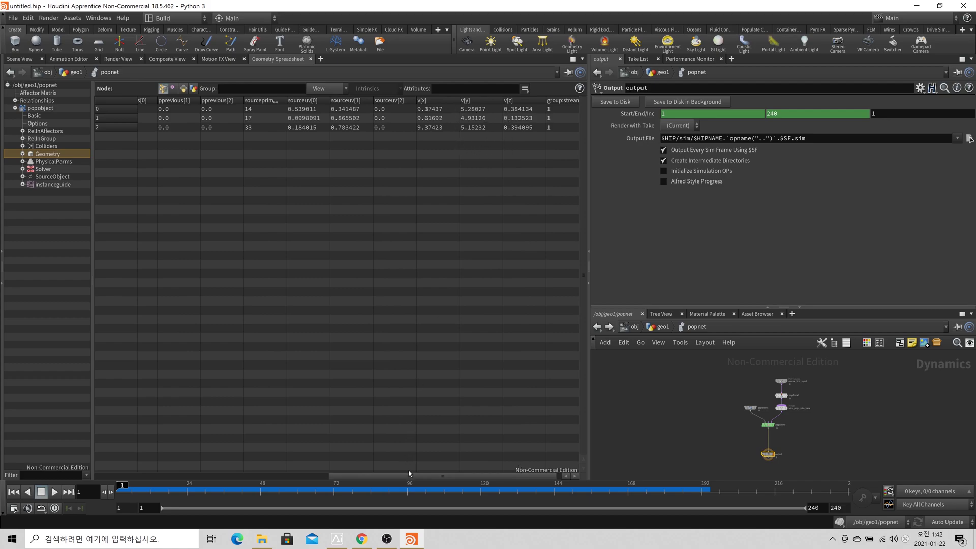
pyautogui.moveTo(408, 472); pyautogui.dragTo(111, 475)
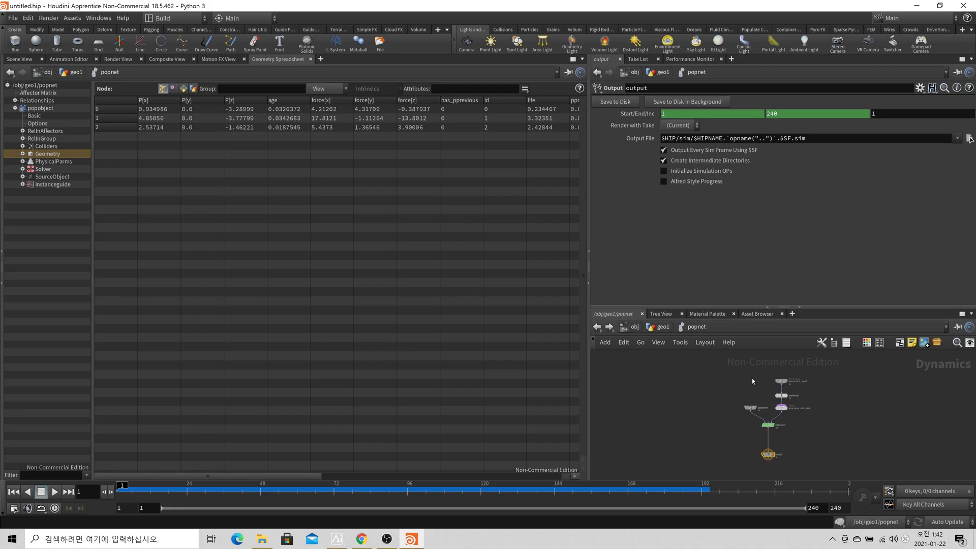
# Step: Select source_first_input, check the viewport, and review the vertex, primitive and point data of popobject's Geometry in the spreadsheet
pyautogui.click(781, 380)
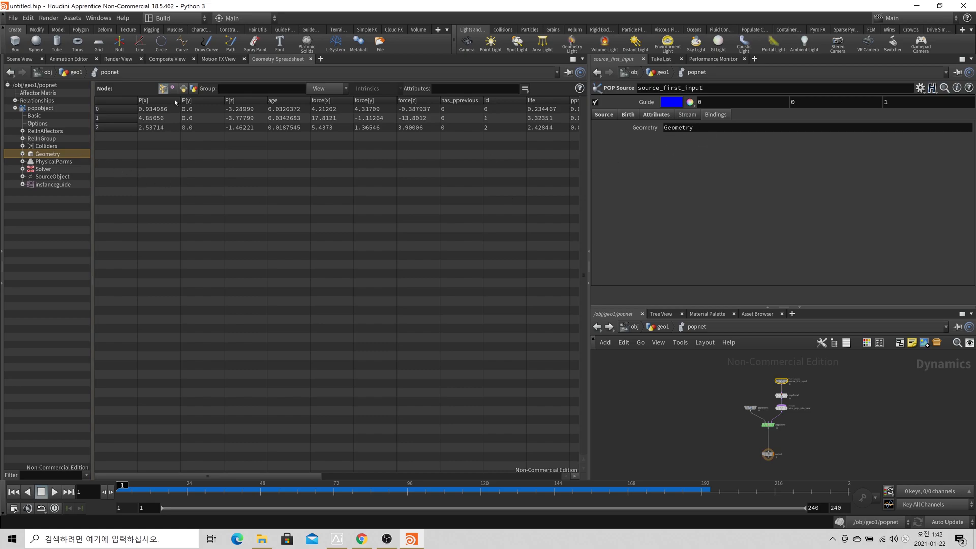
pyautogui.click(19, 59)
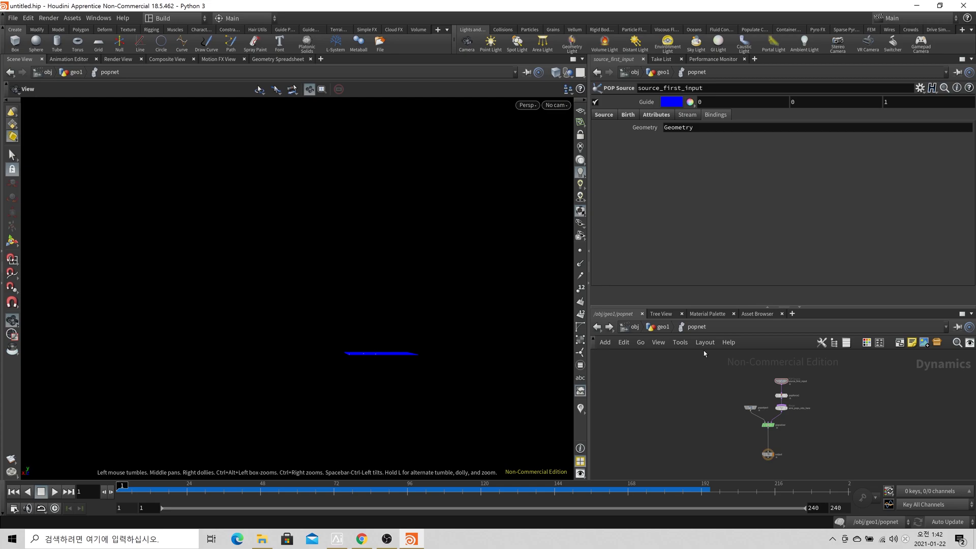
pyautogui.click(278, 59)
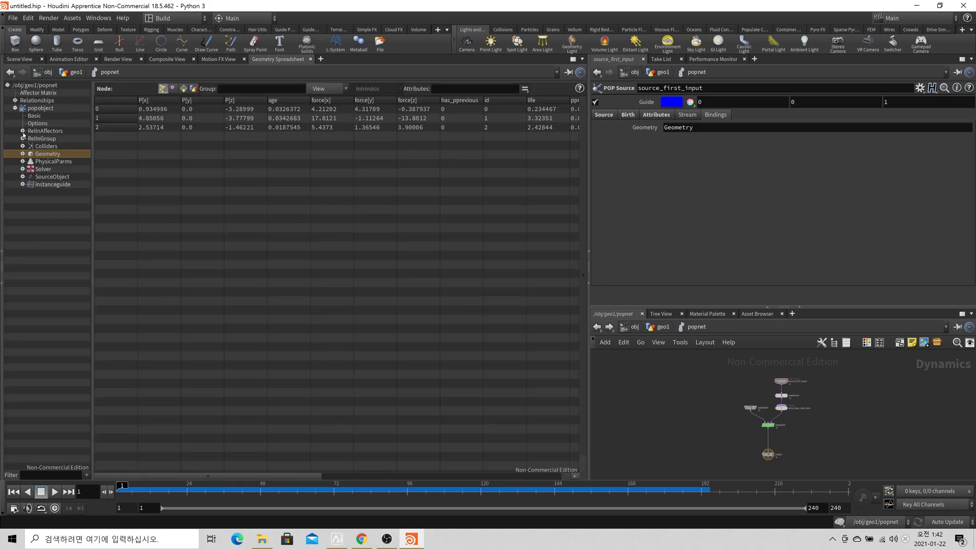
pyautogui.click(39, 108)
pyautogui.click(46, 155)
pyautogui.click(172, 88)
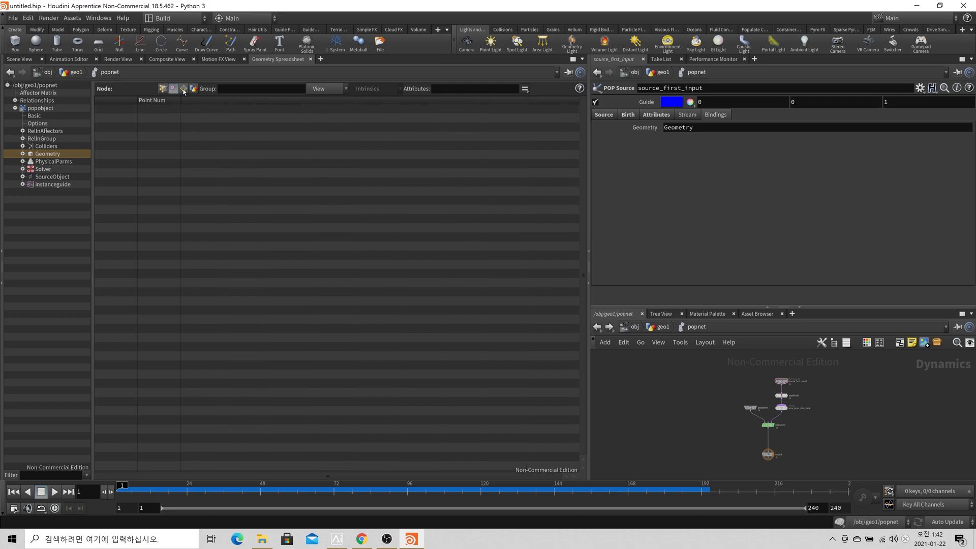
pyautogui.click(183, 88)
pyautogui.click(163, 89)
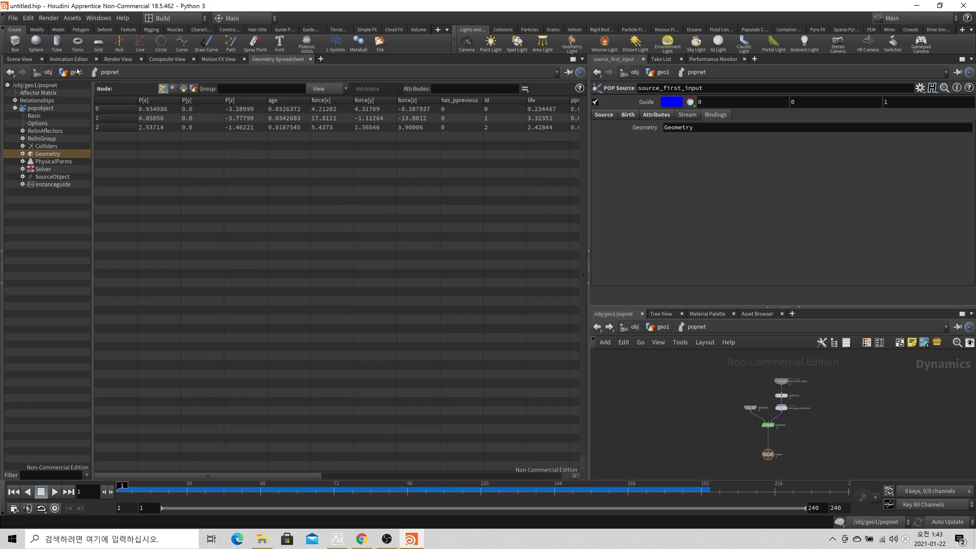
# Step: Return to the scene view and inspect the particles at frame 180 from a different angle
pyautogui.click(31, 59)
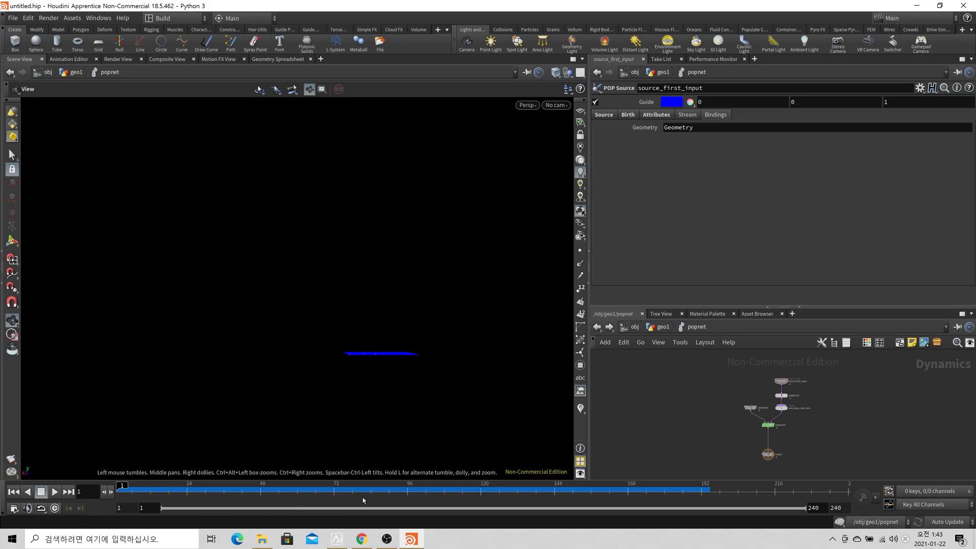
pyautogui.click(667, 498)
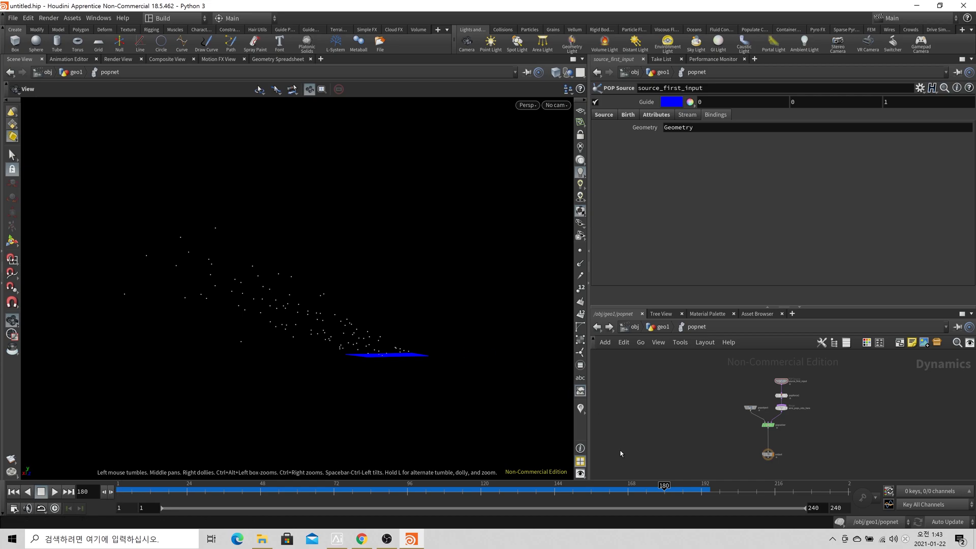
pyautogui.moveTo(165, 300); pyautogui.dragTo(421, 280)
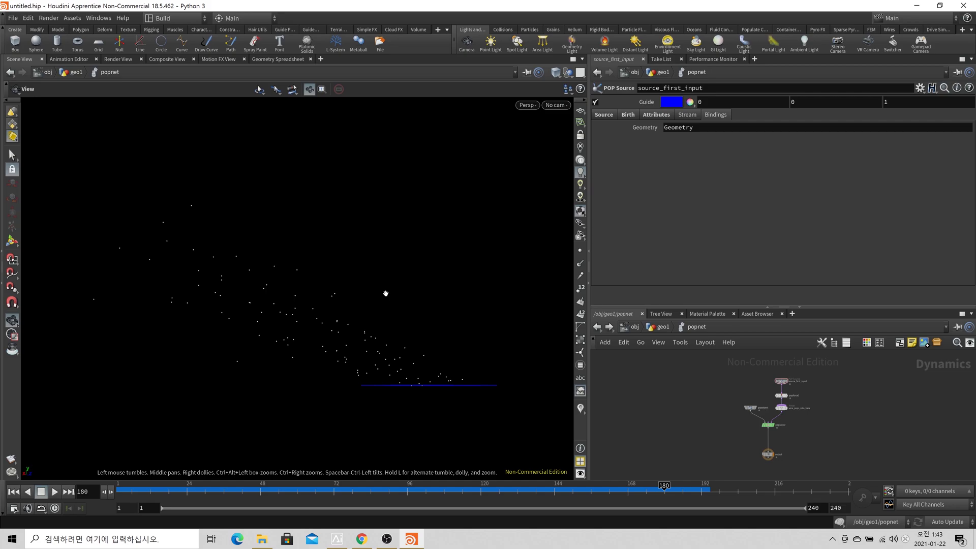
# Step: Set the initial velocity Variance of source_first_input to 0.4 on all three axes
pyautogui.click(781, 394)
pyautogui.click(781, 381)
pyautogui.click(628, 114)
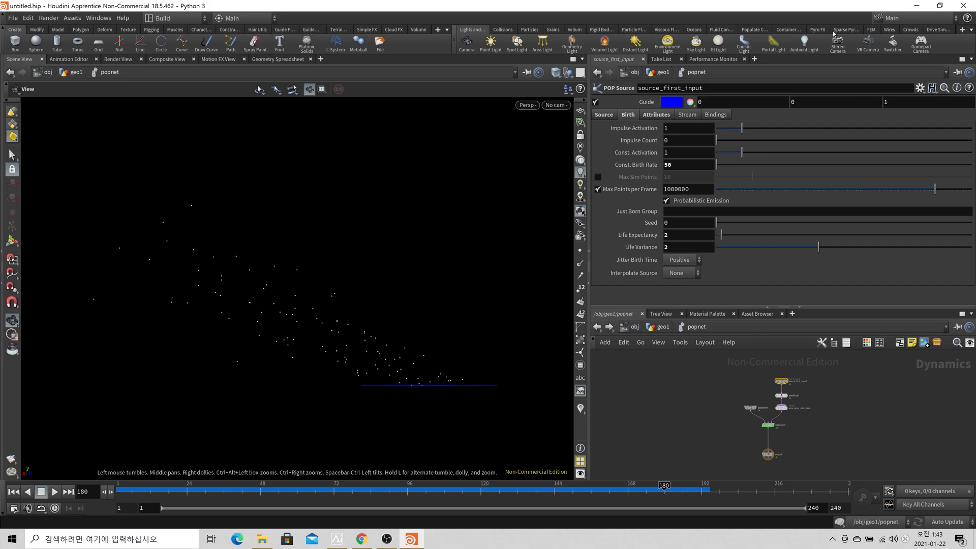
pyautogui.click(656, 114)
pyautogui.moveTo(653, 189); pyautogui.dragTo(609, 184, button='middle')
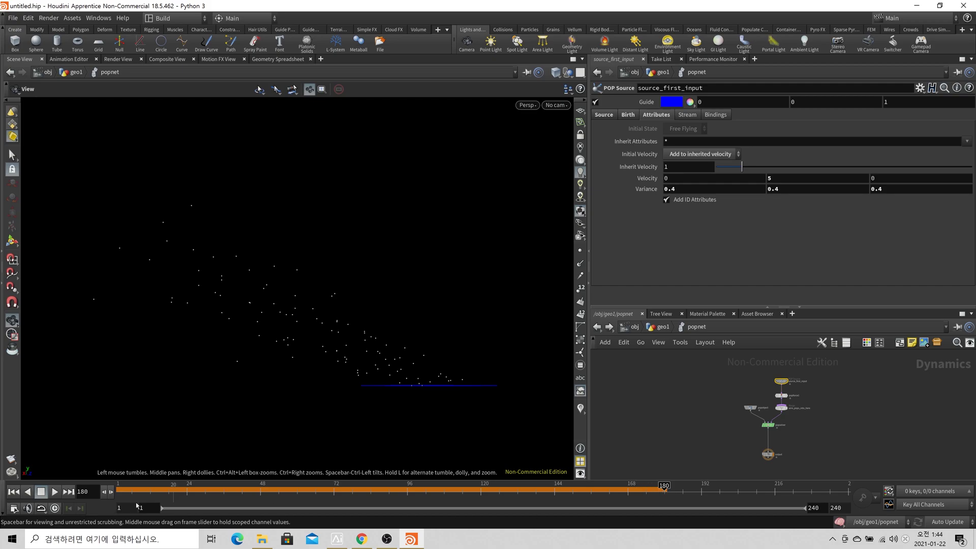
# Step: Rewind to the first frame, review the particles at frames 169 and 232, and scrub back through the simulation
pyautogui.click(14, 491)
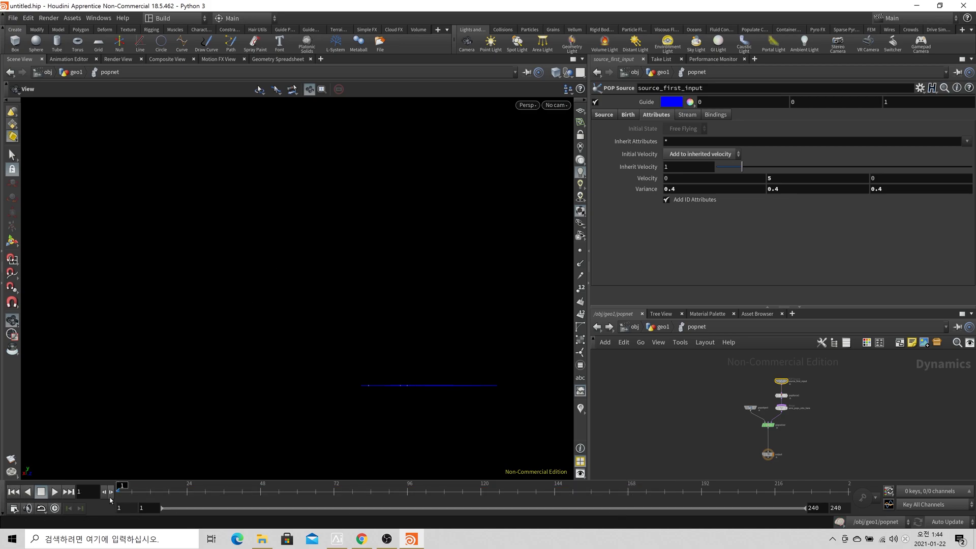
pyautogui.click(631, 494)
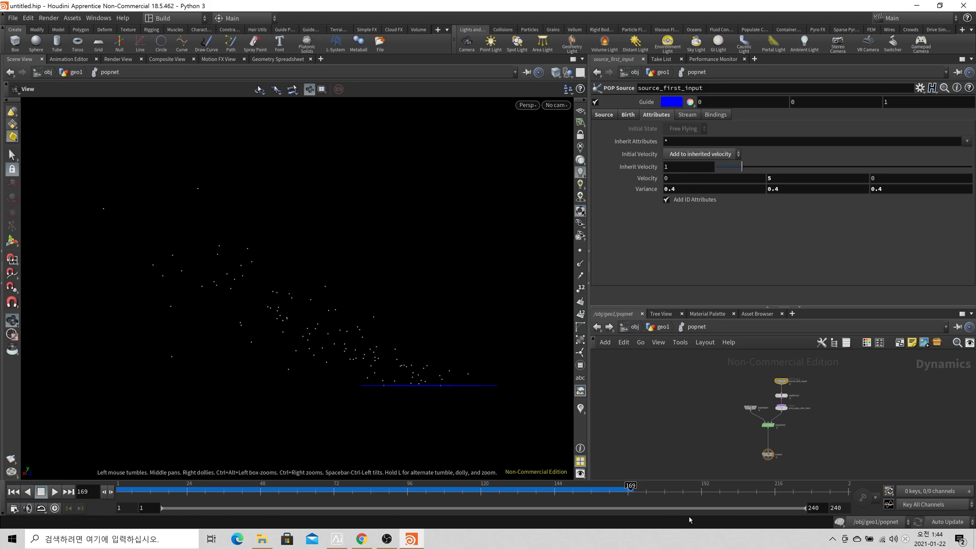
pyautogui.click(823, 492)
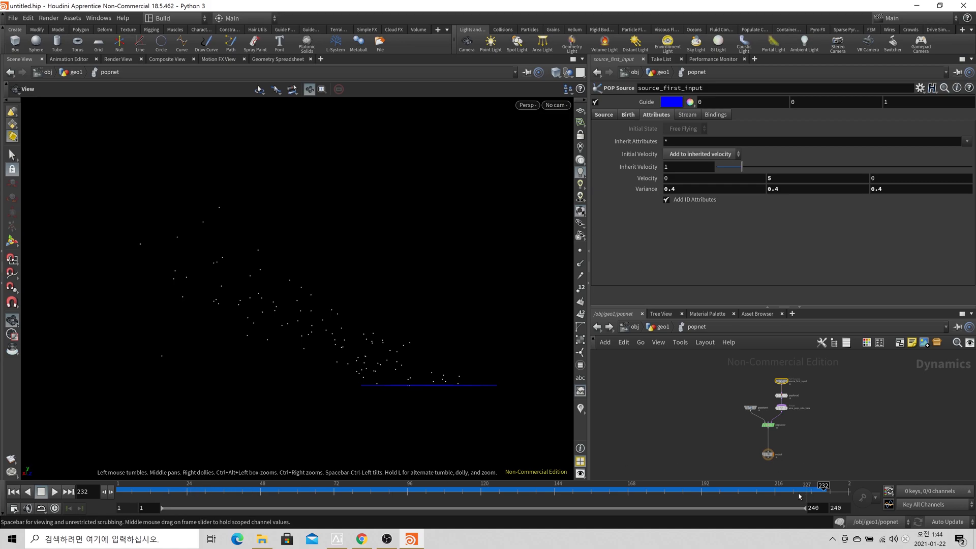
pyautogui.moveTo(424, 486); pyautogui.dragTo(62, 481)
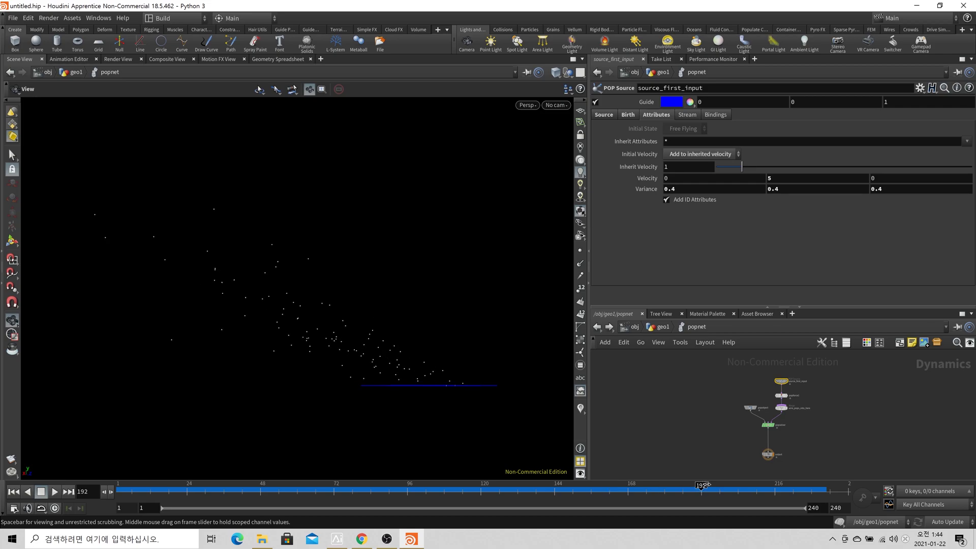
# Step: Set the Const. Birth Rate of source_first_input to 500
pyautogui.click(627, 114)
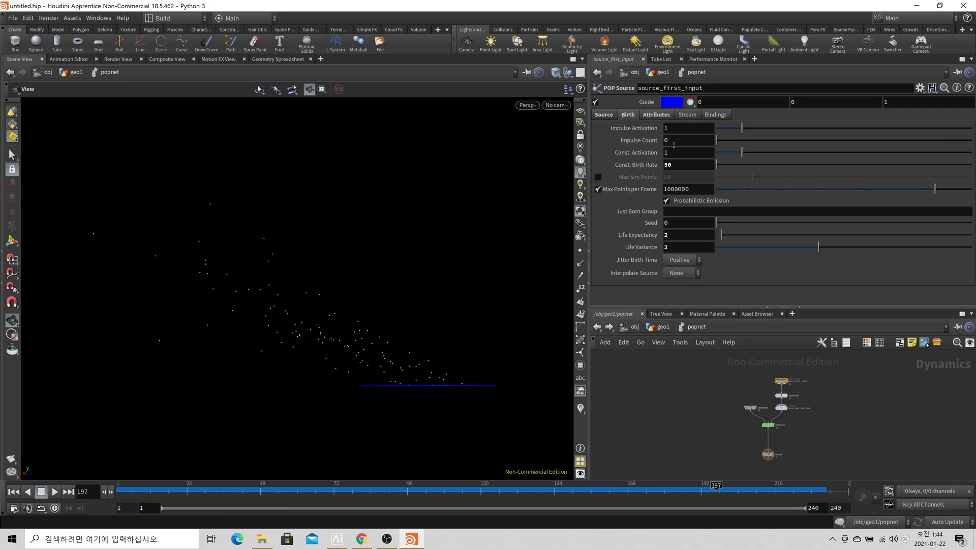
pyautogui.click(692, 165)
pyautogui.write('0')
pyautogui.press('Return')
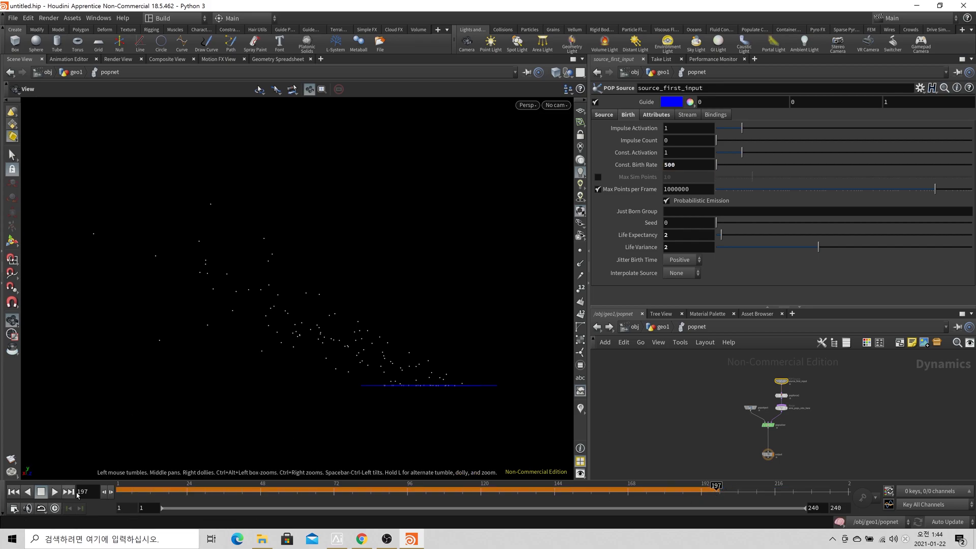
# Step: Advance to frame 205 and reset popnet's simulation from the geo1 level
pyautogui.click(111, 492)
pyautogui.click(111, 492)
pyautogui.click(111, 492)
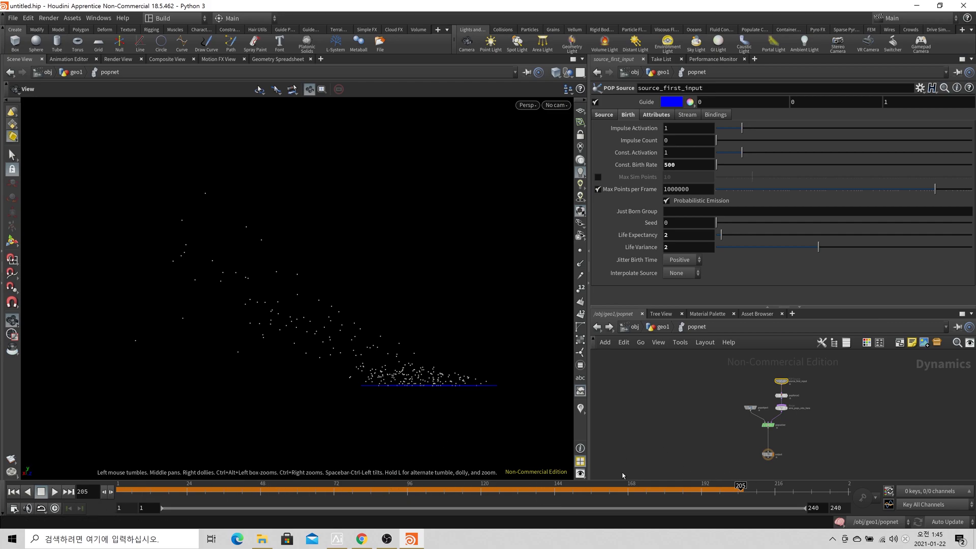
pyautogui.click(660, 327)
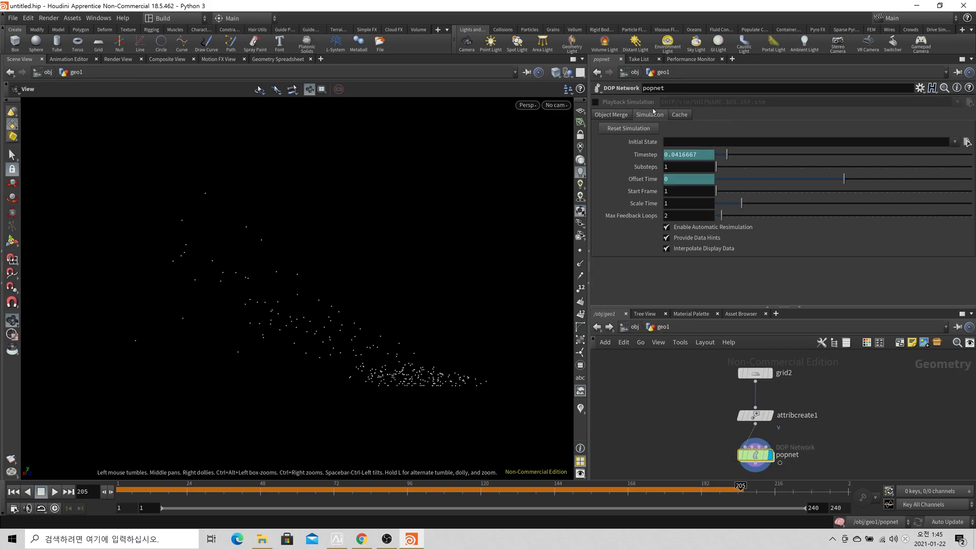
pyautogui.click(627, 128)
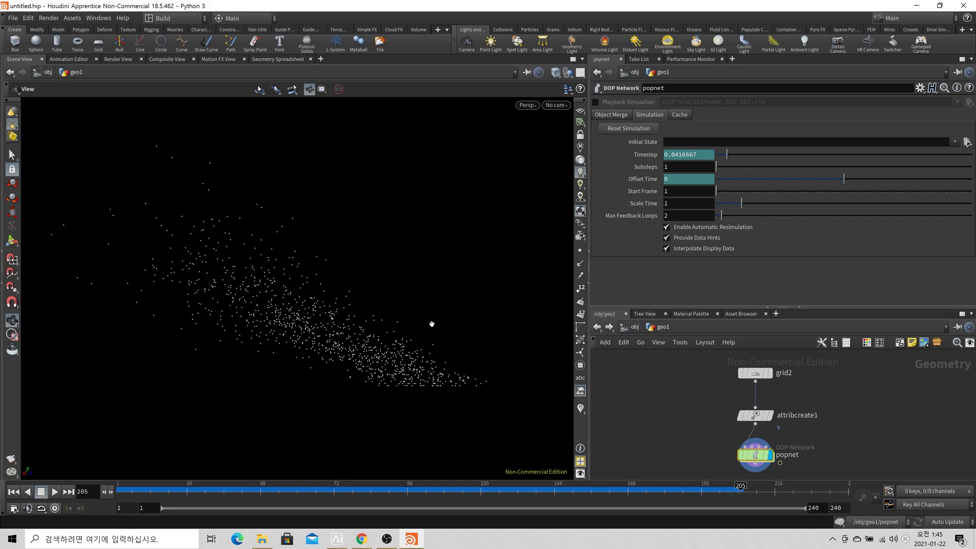
# Step: Enter popnet, select popsolver, and examine how popobject and the particle source chain feed into it
pyautogui.doubleClick(756, 454)
pyautogui.click(719, 428)
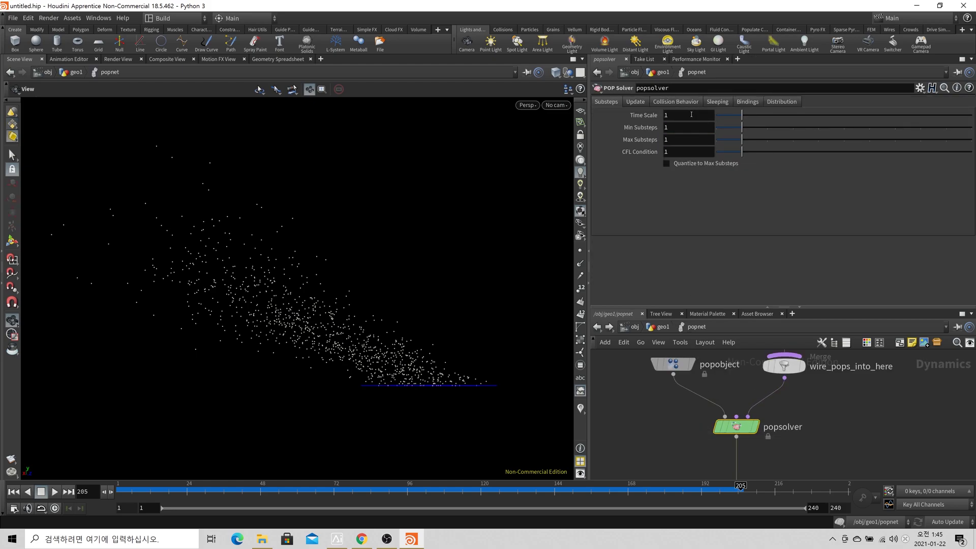
pyautogui.scroll(-2, 826, 354)
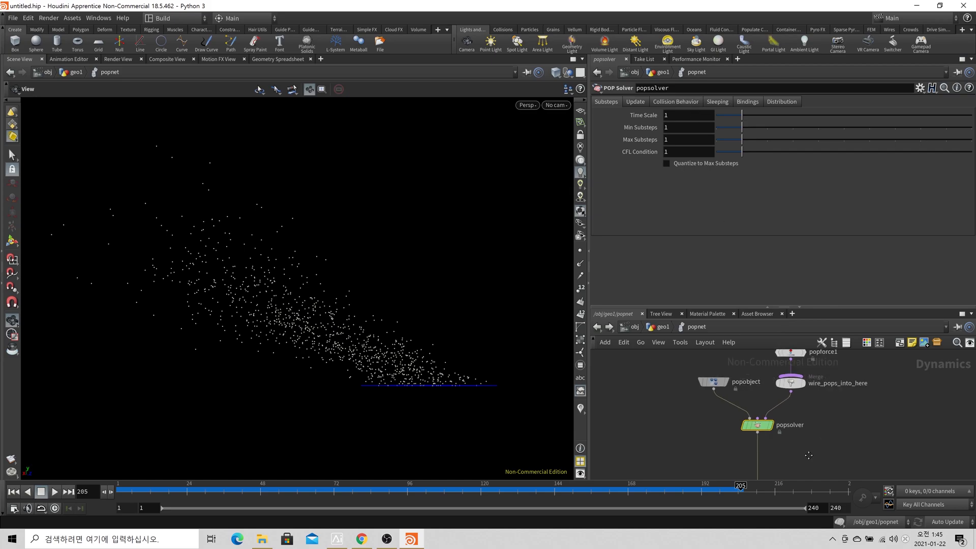
pyautogui.moveTo(767, 366); pyautogui.dragTo(768, 440, button='middle')
pyautogui.moveTo(762, 377)
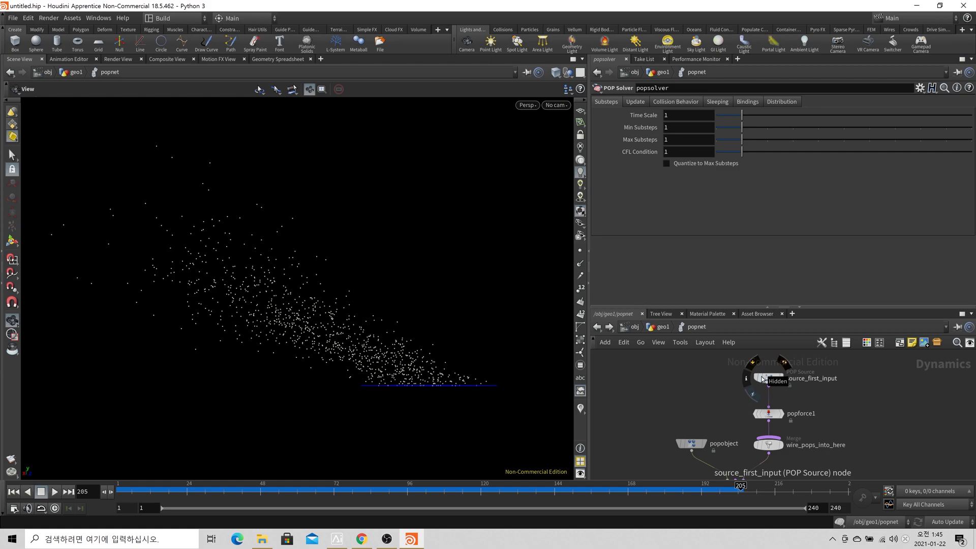
pyautogui.moveTo(696, 445); pyautogui.dragTo(725, 414, button='middle')
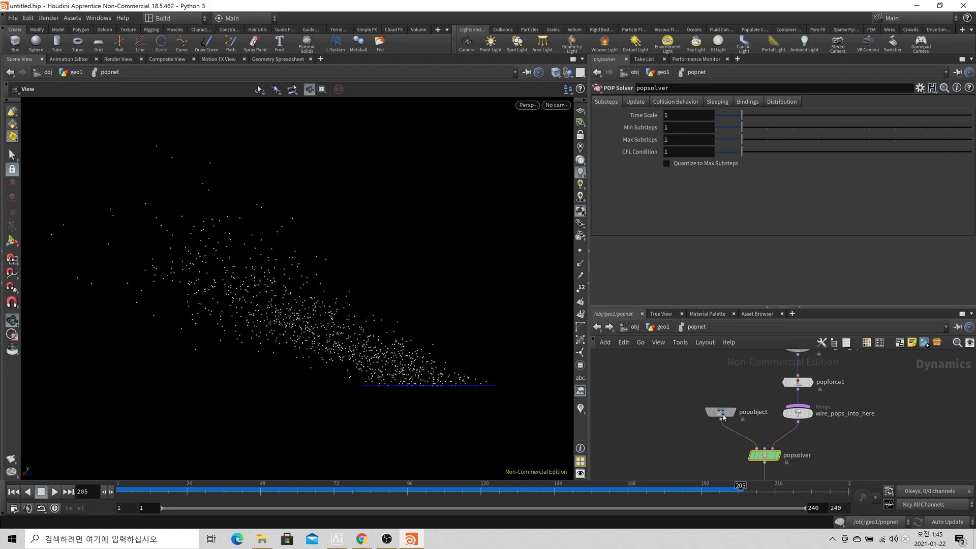
pyautogui.scroll(-1, 731, 394)
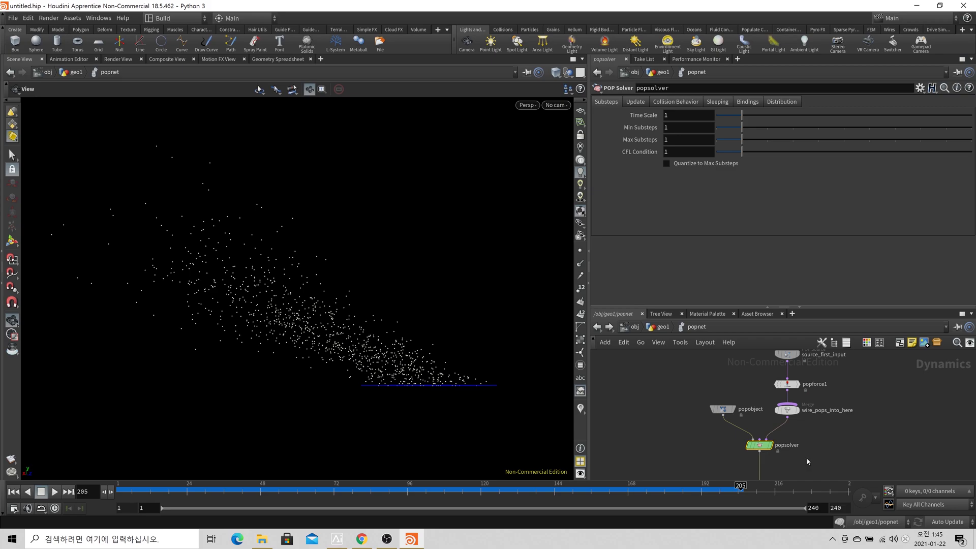
pyautogui.moveTo(801, 441); pyautogui.dragTo(788, 427, button='middle')
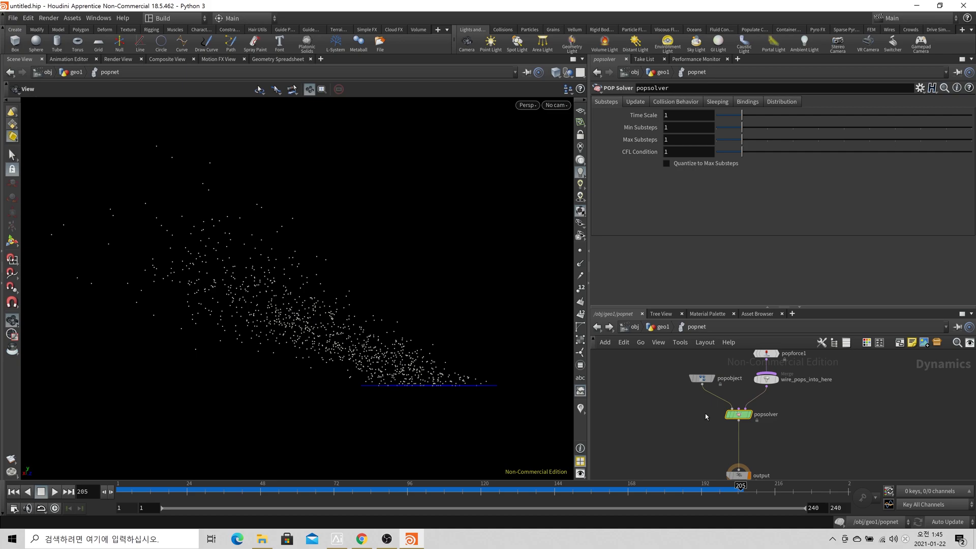
pyautogui.scroll(3, 747, 421)
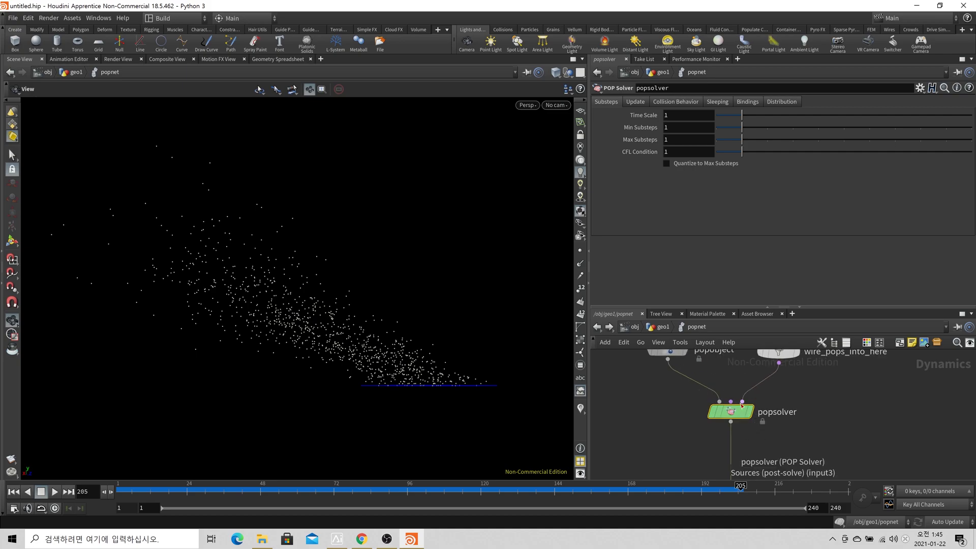
pyautogui.scroll(-5, 762, 407)
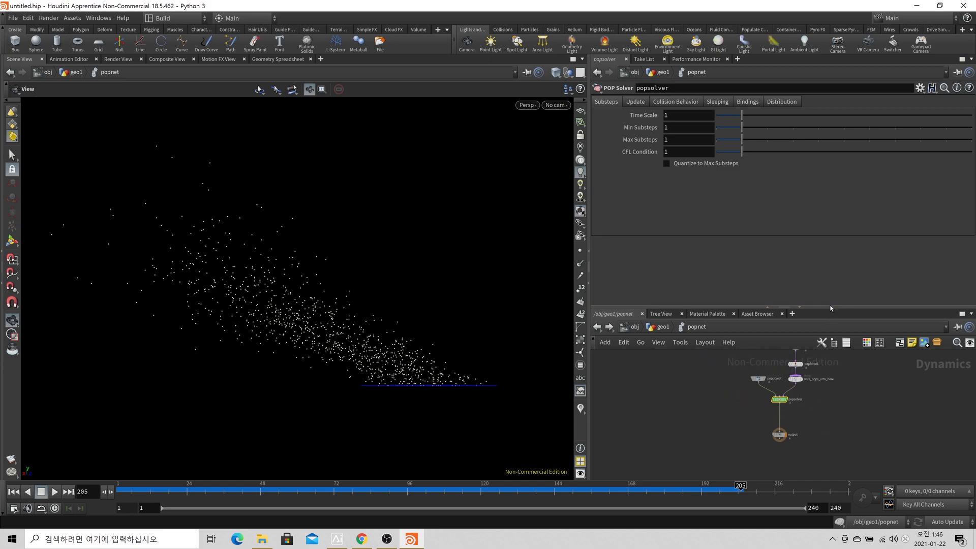
# Step: Enlarge the network view and examine popsolver's post-solve sources input and its link to the output node
pyautogui.moveTo(831, 308); pyautogui.dragTo(820, 220)
pyautogui.scroll(3, 822, 409)
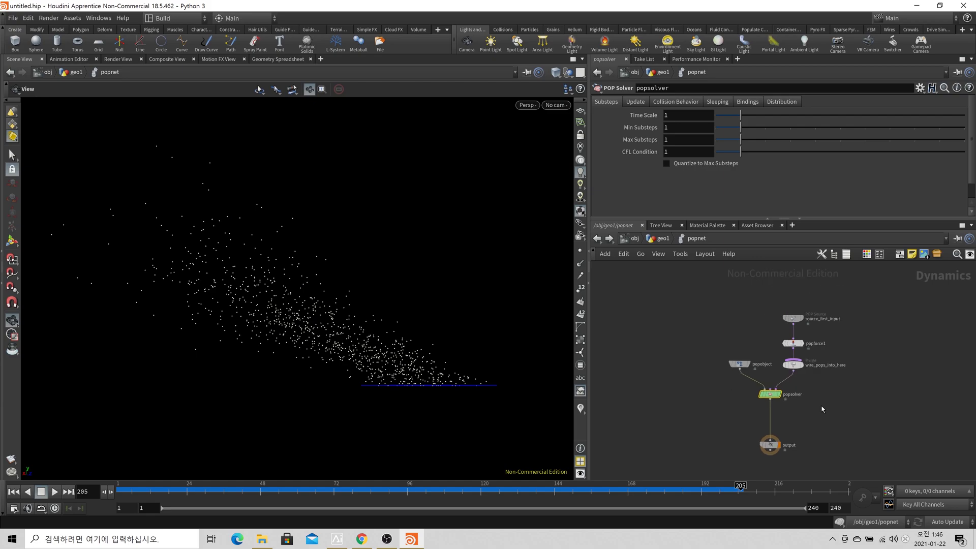
pyautogui.scroll(2, 791, 412)
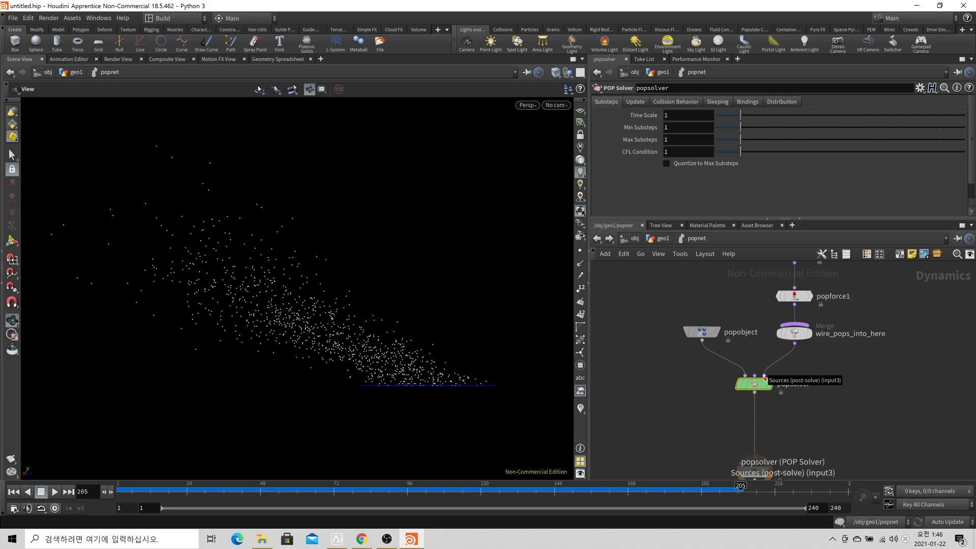
pyautogui.scroll(4, 834, 432)
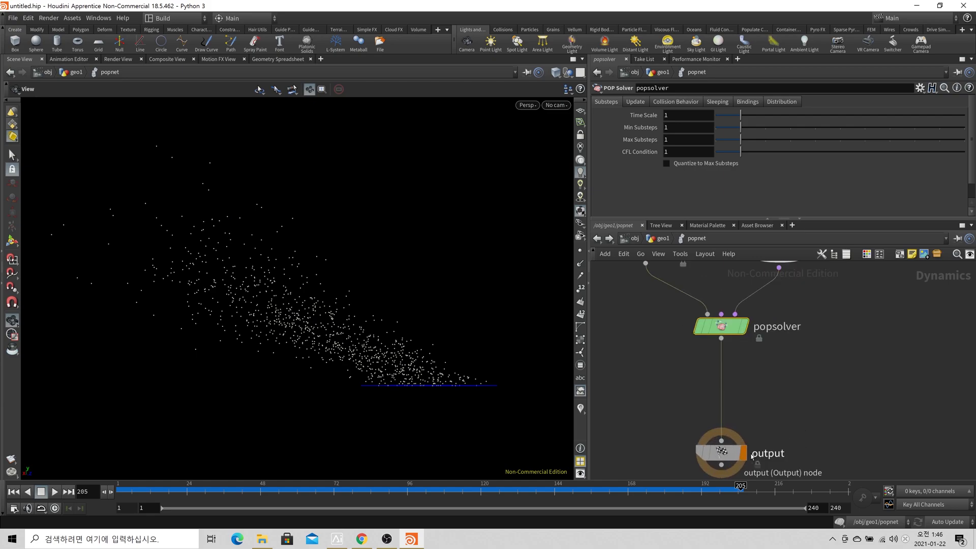
pyautogui.scroll(-2, 728, 460)
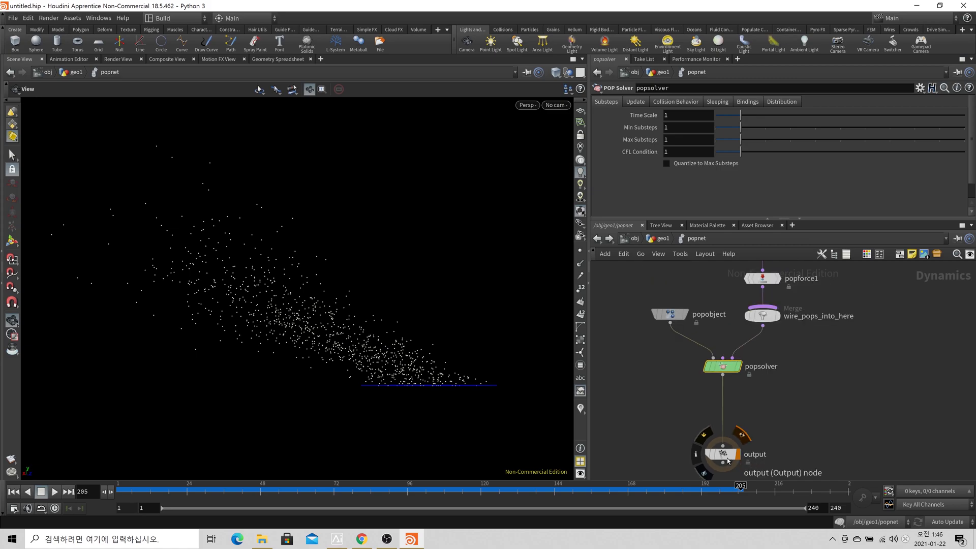
pyautogui.scroll(-3, 728, 460)
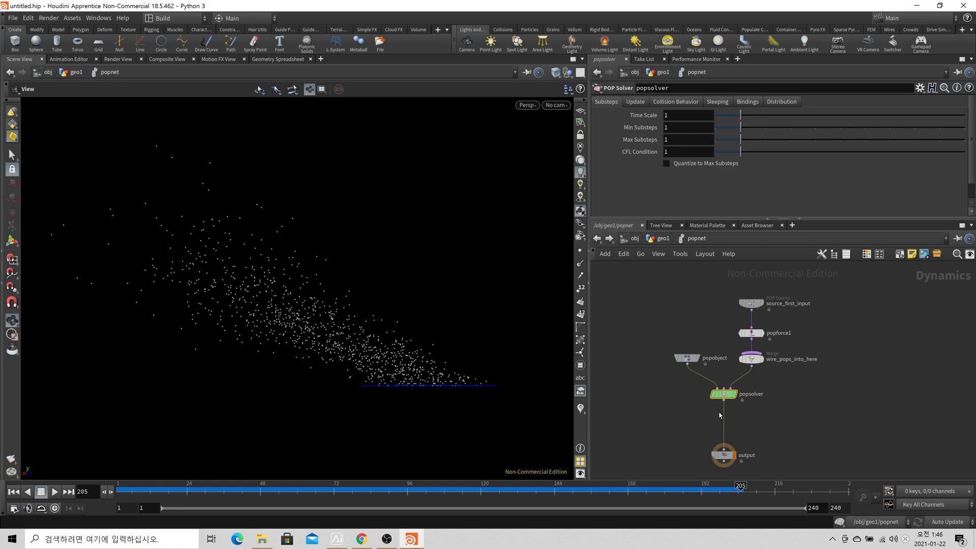
# Step: Review popsolver's Substeps and Update settings, and return to the geo1 level
pyautogui.scroll(2, 740, 406)
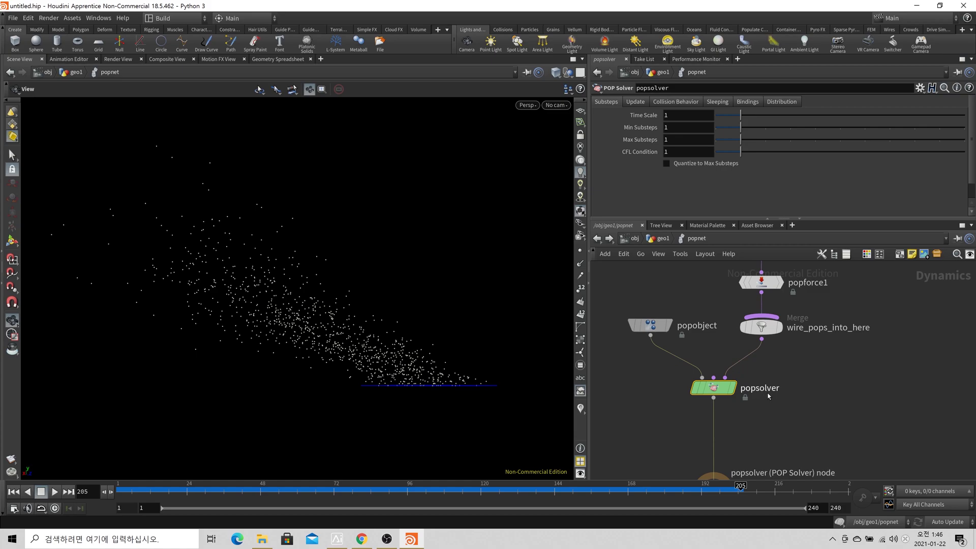
pyautogui.moveTo(727, 389); pyautogui.dragTo(727, 394)
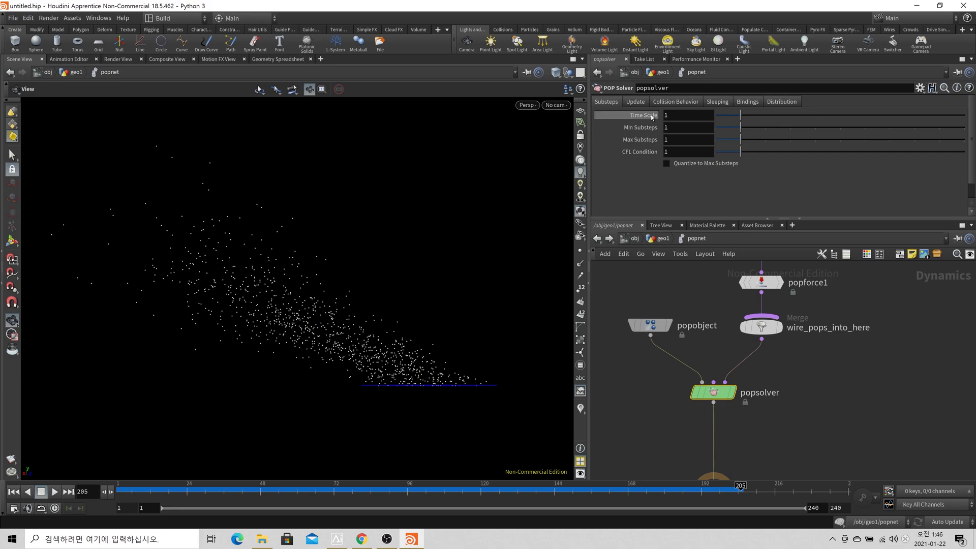
pyautogui.click(635, 101)
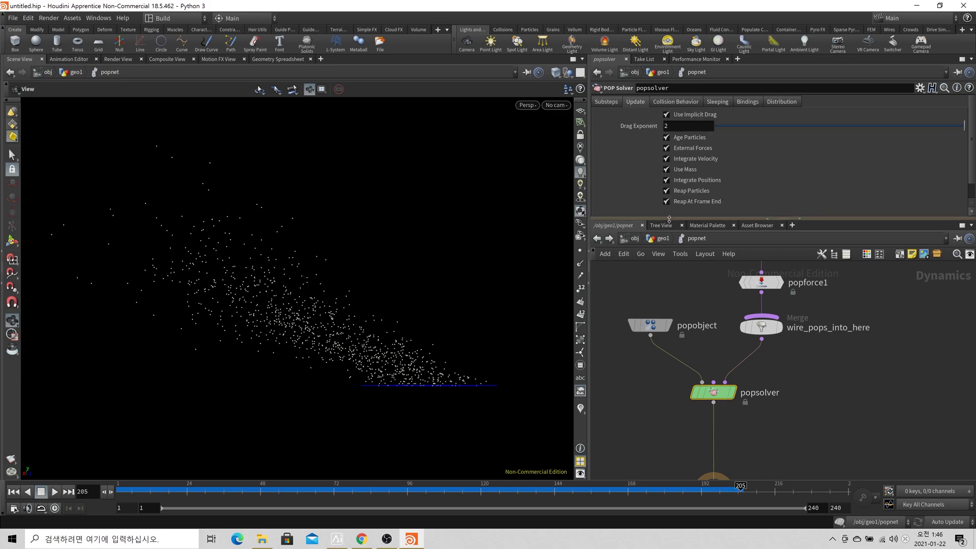
pyautogui.moveTo(666, 219); pyautogui.dragTo(675, 261)
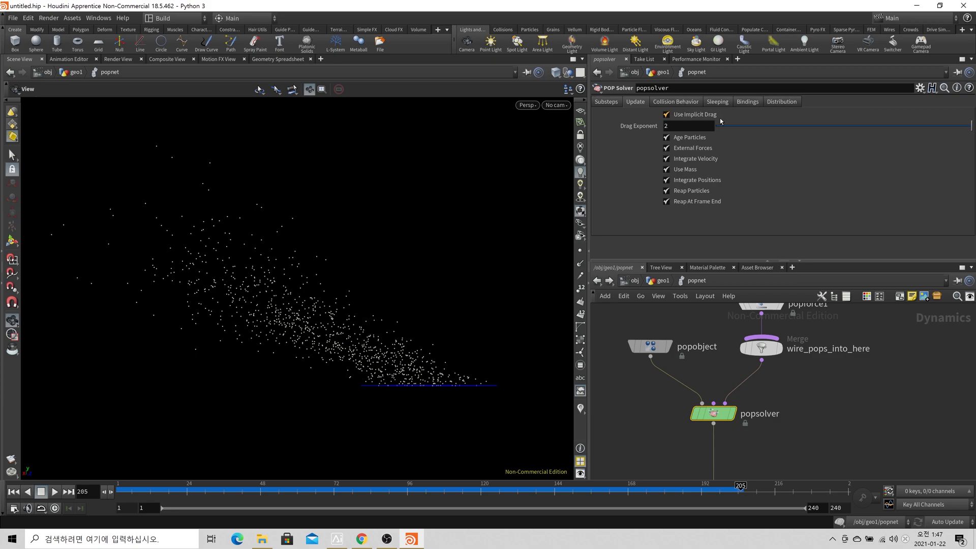
pyautogui.scroll(-2, 762, 399)
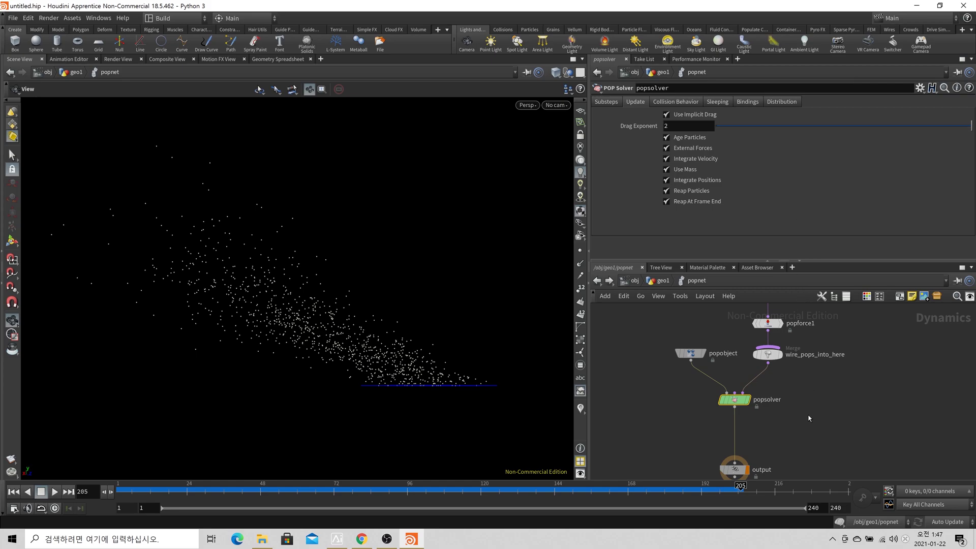
pyautogui.scroll(-3, 809, 418)
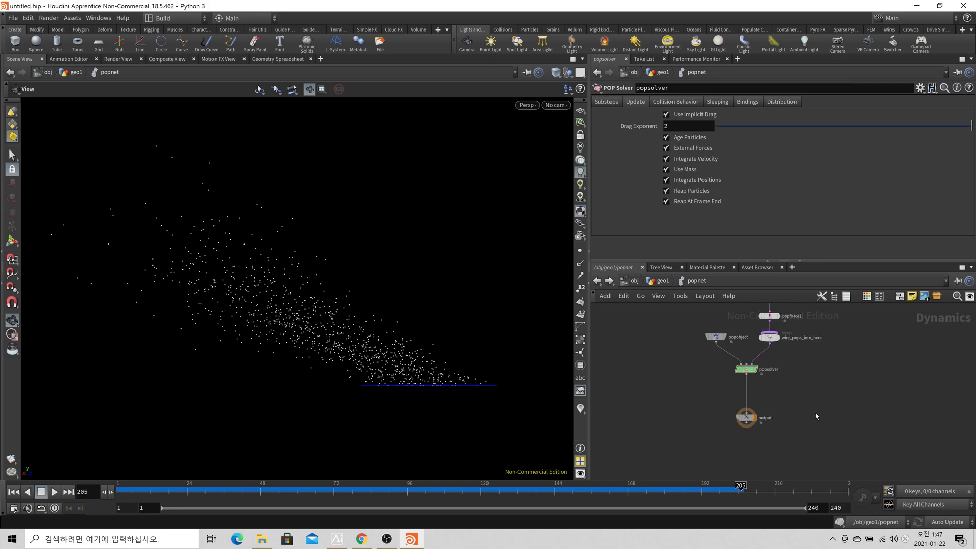
pyautogui.scroll(3, 808, 411)
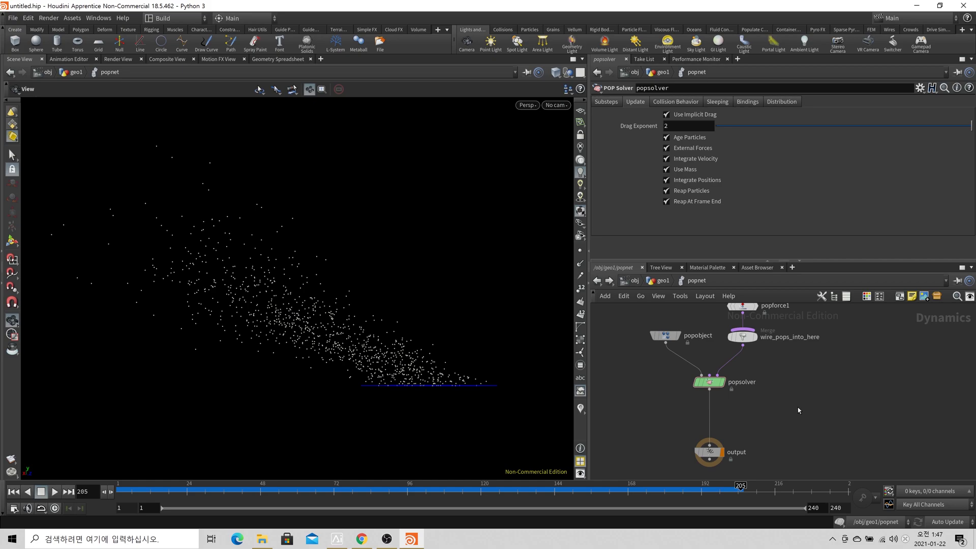
pyautogui.click(791, 412)
pyautogui.click(661, 281)
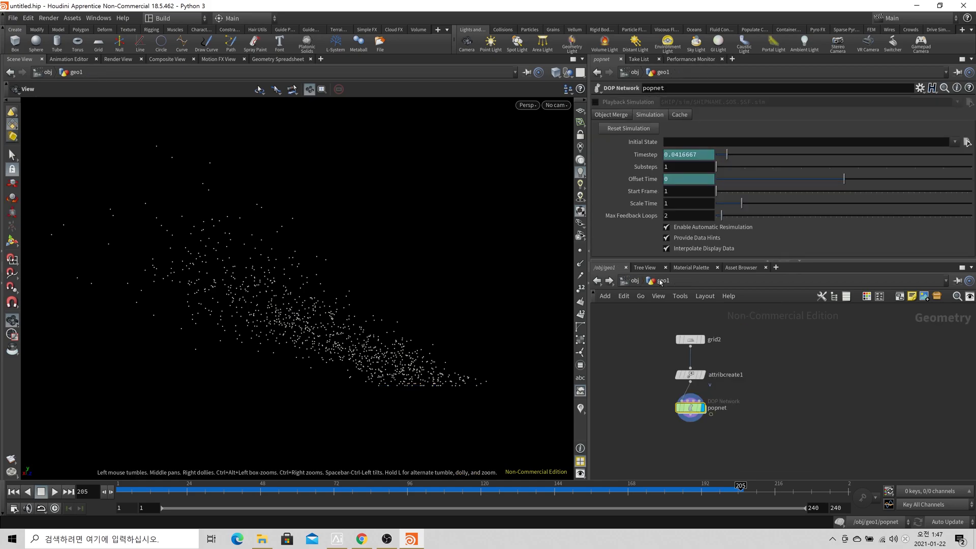